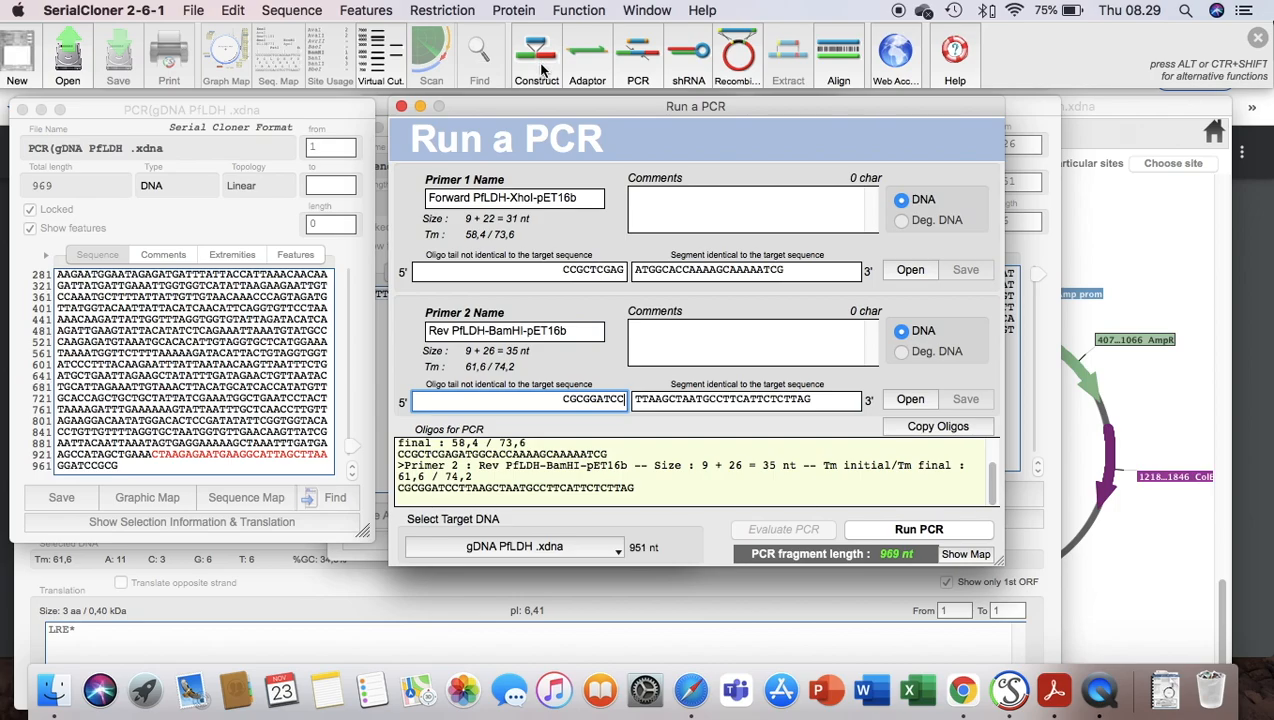
# Open the construct builder and load the recent file pET16b latihan as the vector in Fragment #1
pyautogui.click(537, 63)
pyautogui.moveTo(689, 115); pyautogui.dragTo(393, 97)
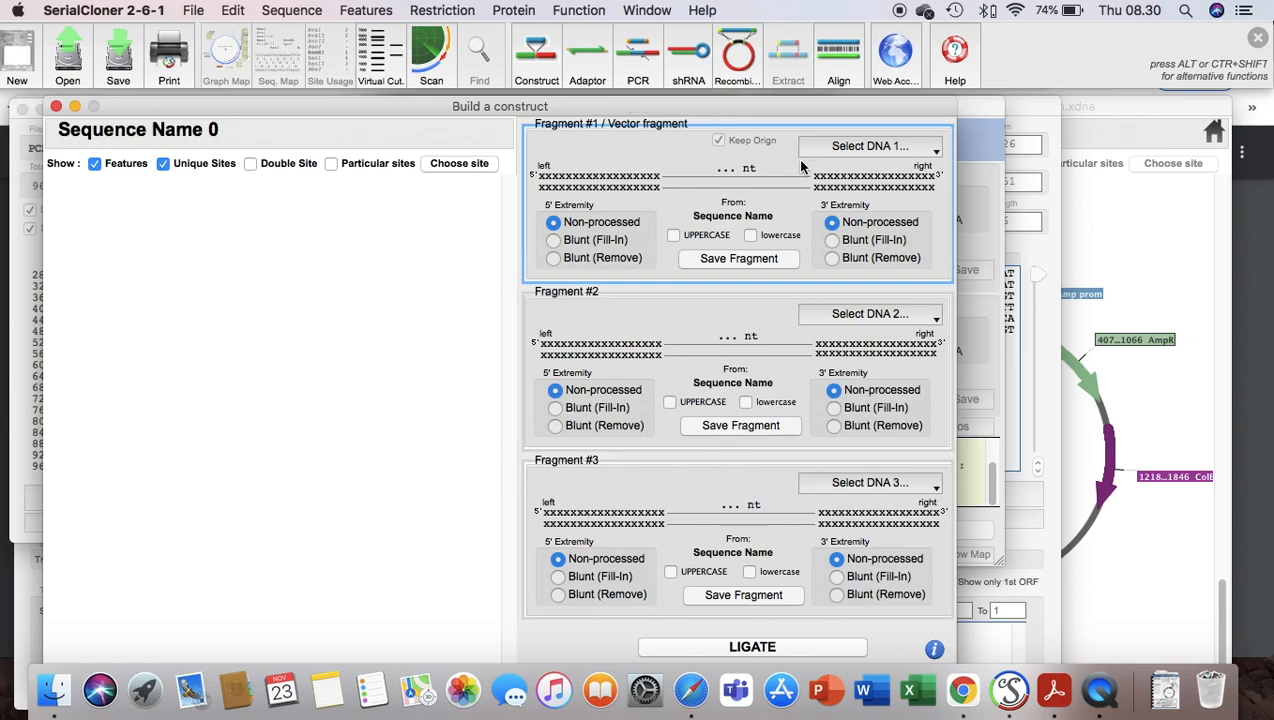
pyautogui.click(705, 311)
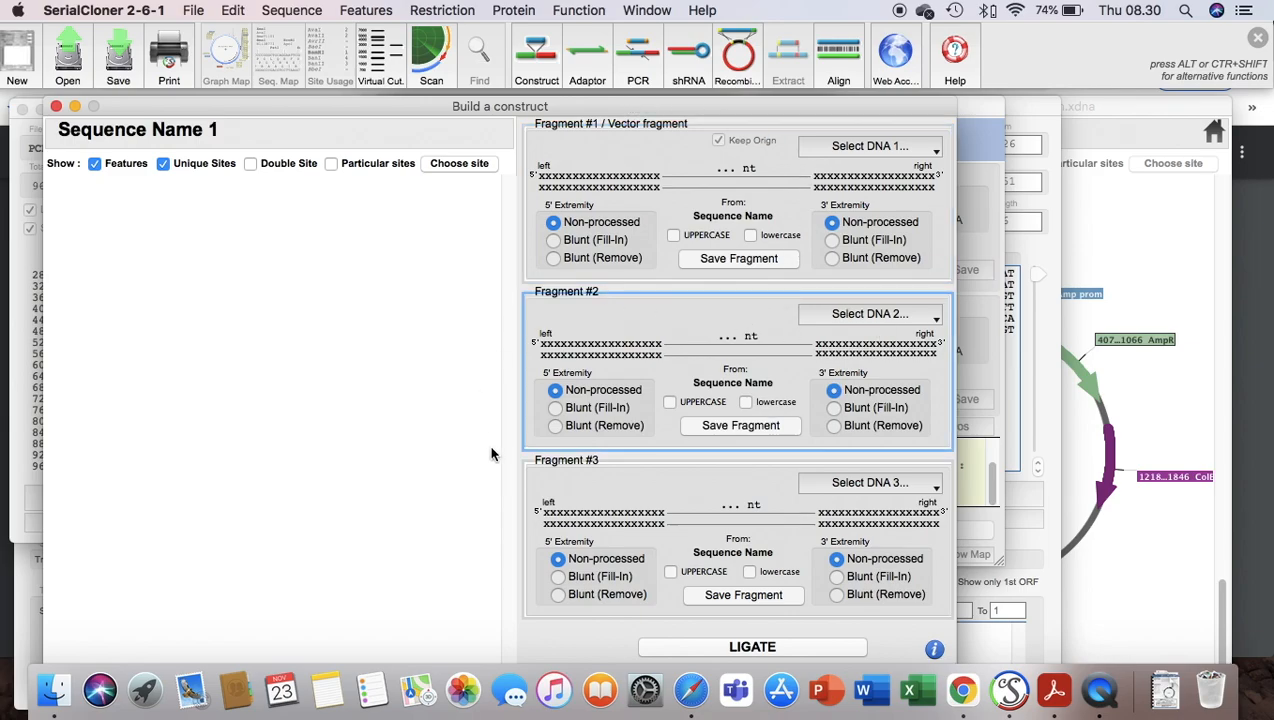
pyautogui.click(661, 139)
pyautogui.click(890, 148)
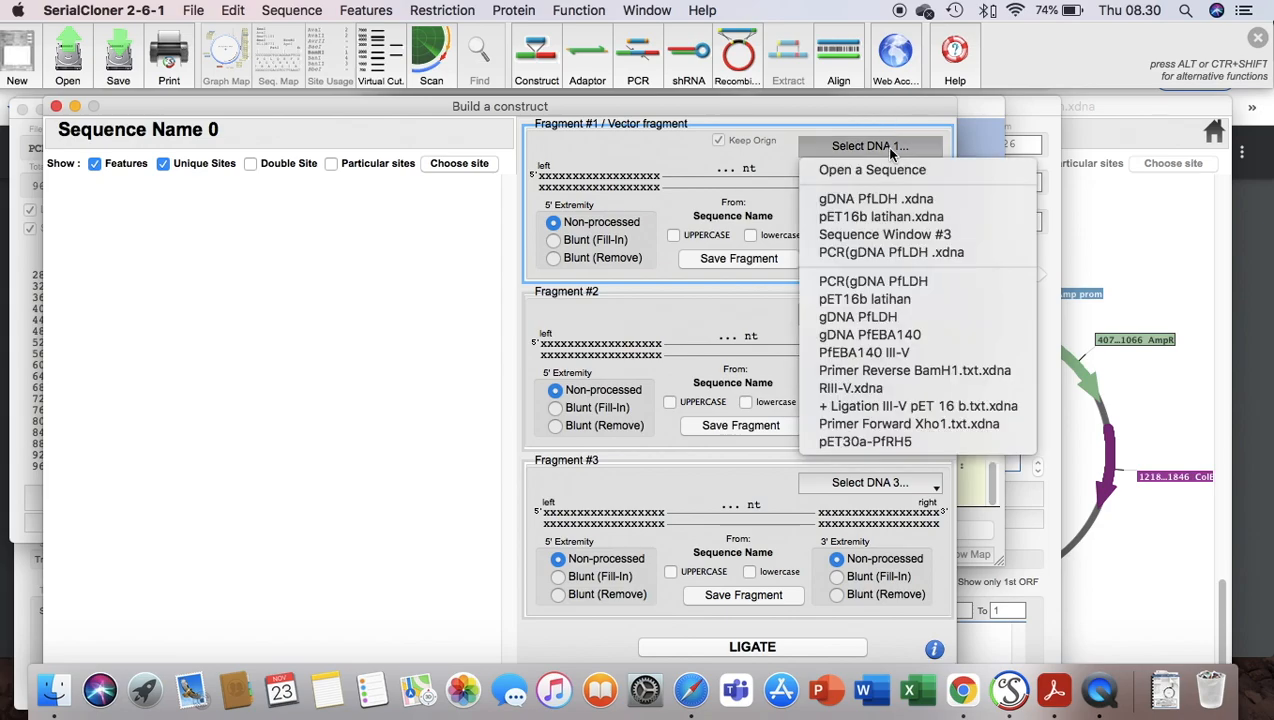
pyautogui.click(912, 297)
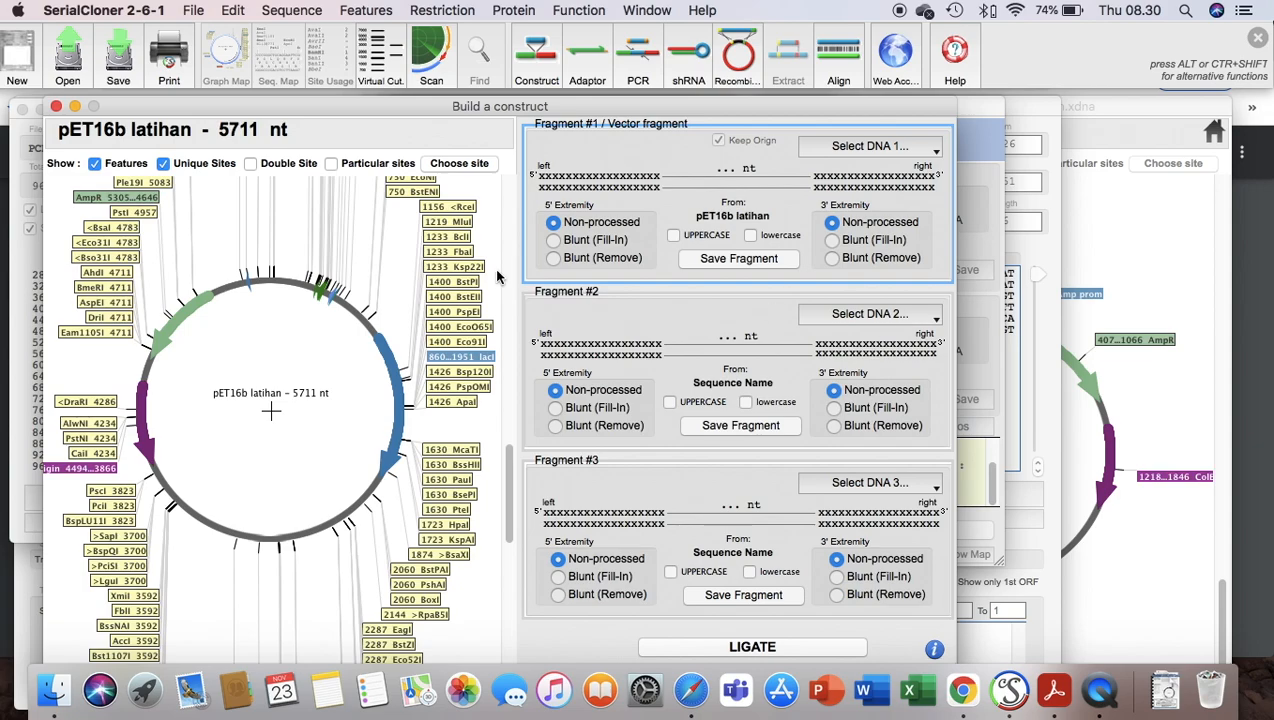
# Hide the unique sites on the vector map and show only BamHI and XhoI as particular sites
pyautogui.click(165, 165)
pyautogui.click(331, 164)
pyautogui.click(451, 166)
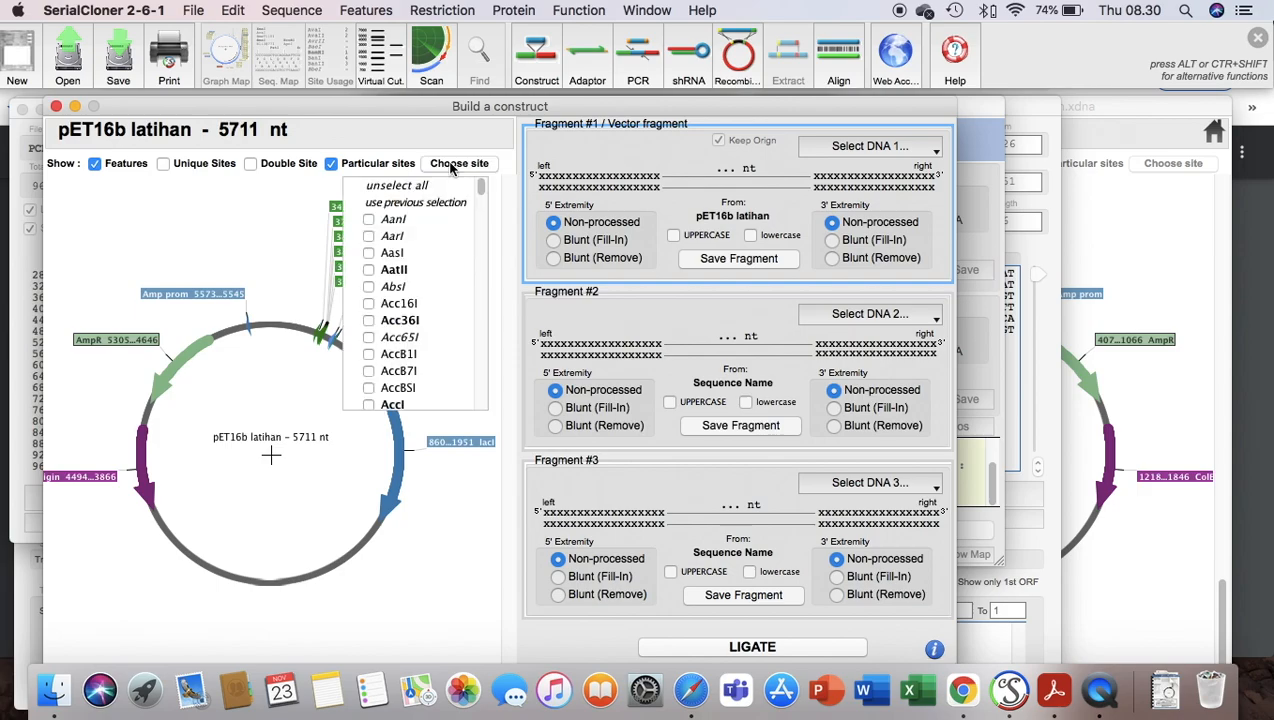
pyautogui.write('bam')
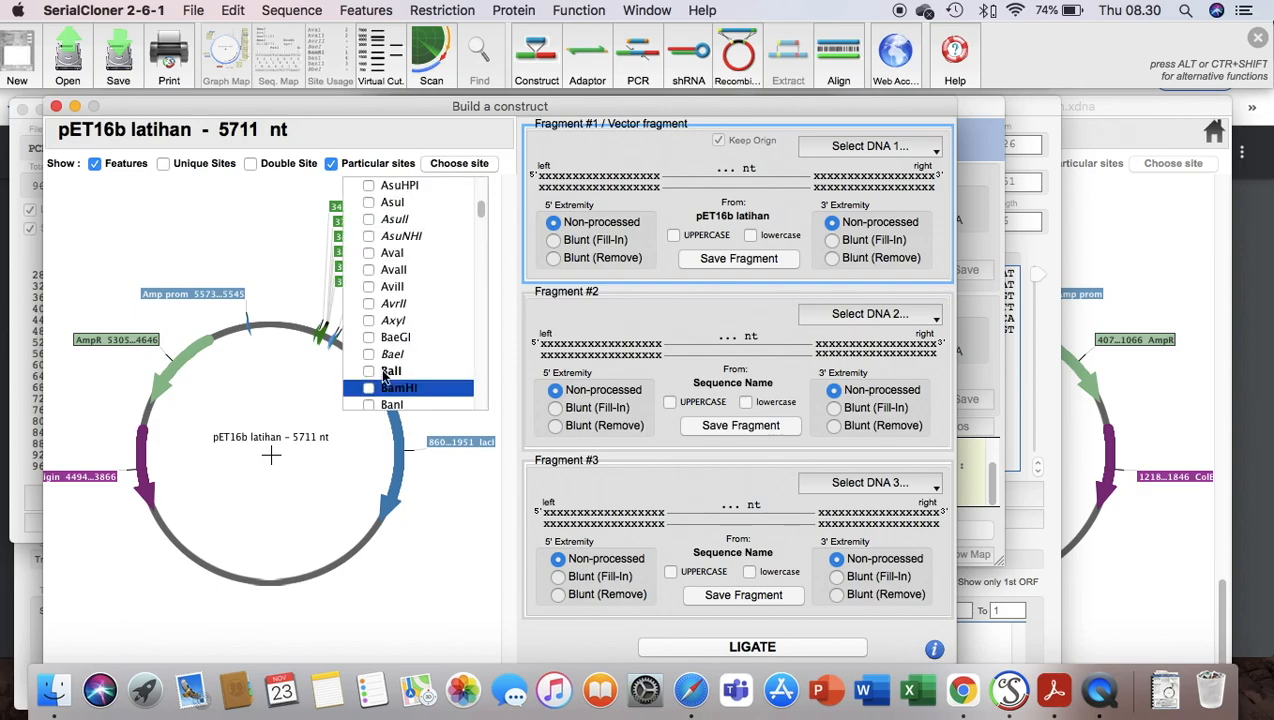
pyautogui.click(370, 388)
pyautogui.write('xho')
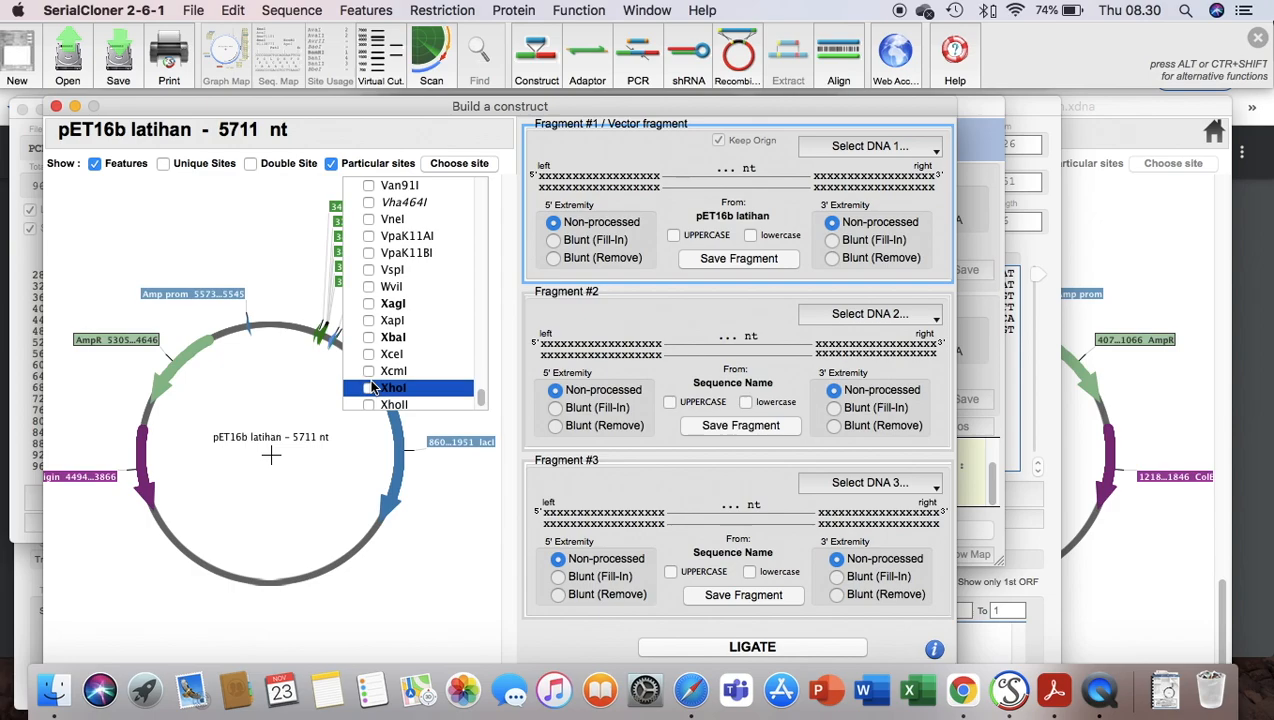
pyautogui.click(369, 390)
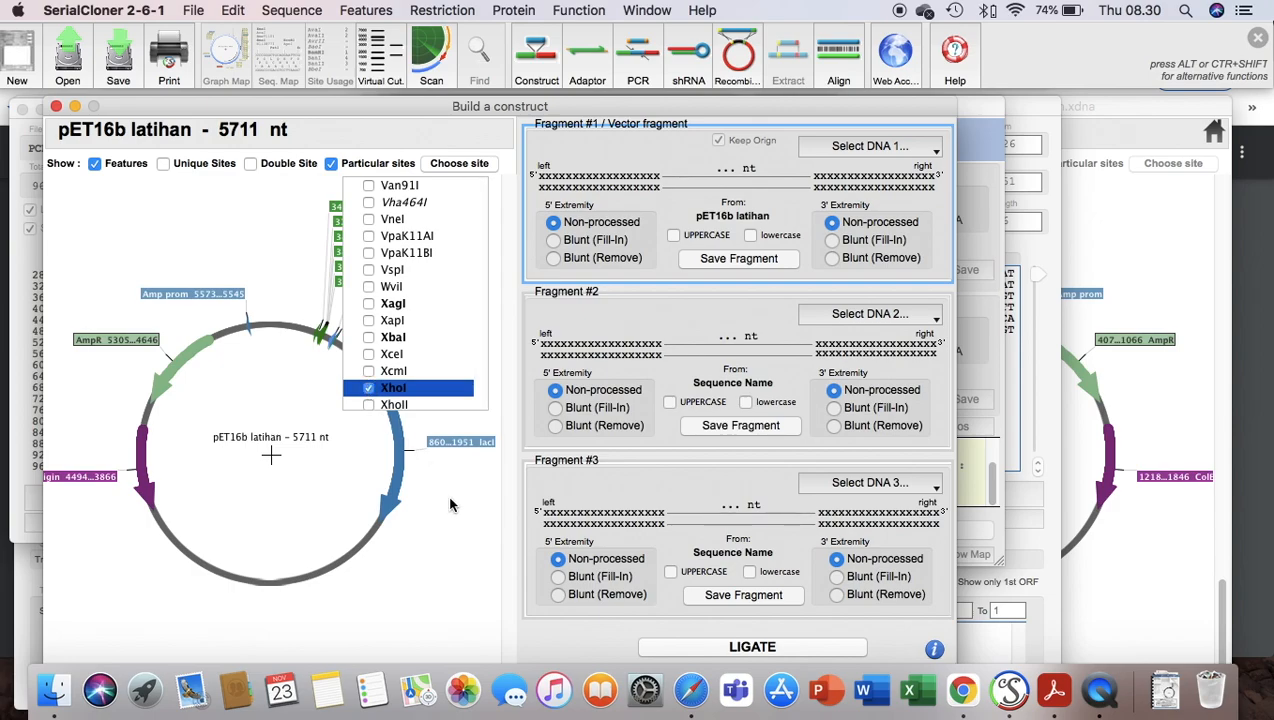
# Load PCR(gDNA PfLDH .xdna as Fragment #2 and switch its map from unique sites to particular sites
pyautogui.click(868, 314)
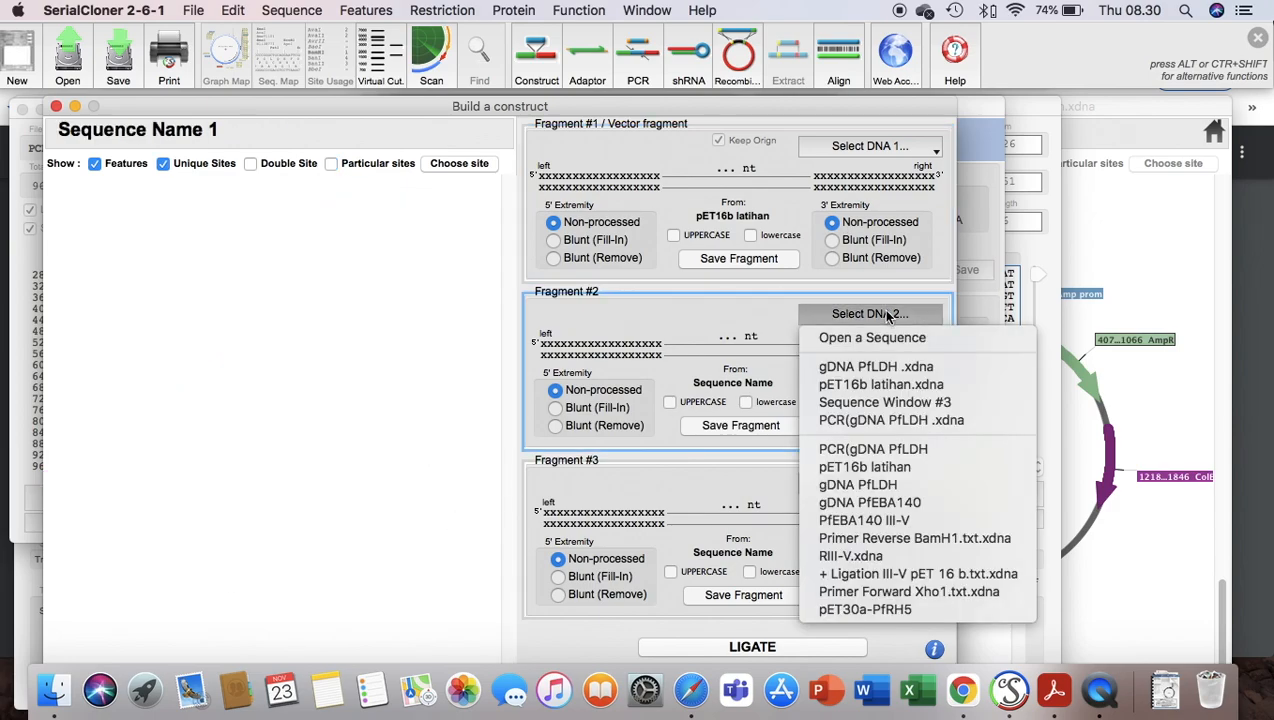
pyautogui.click(922, 424)
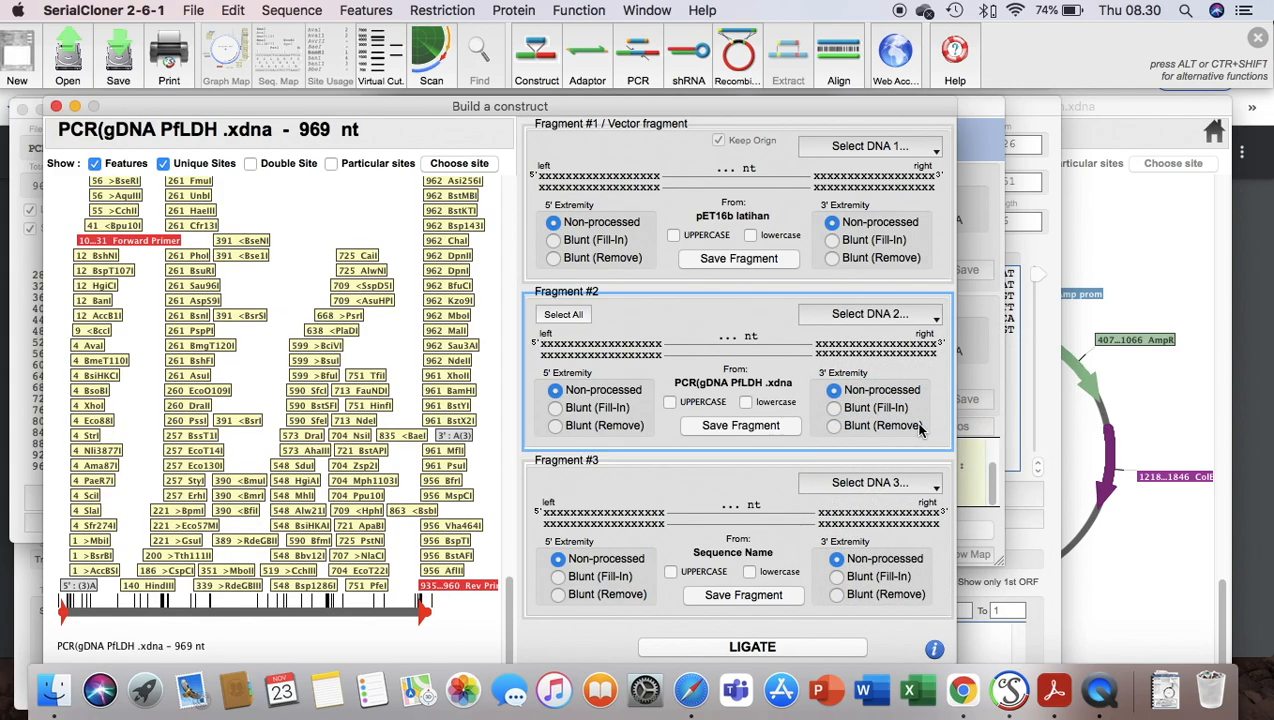
pyautogui.click(382, 165)
# Try to choose particular restriction sites for the PCR fragment map
pyautogui.click(456, 166)
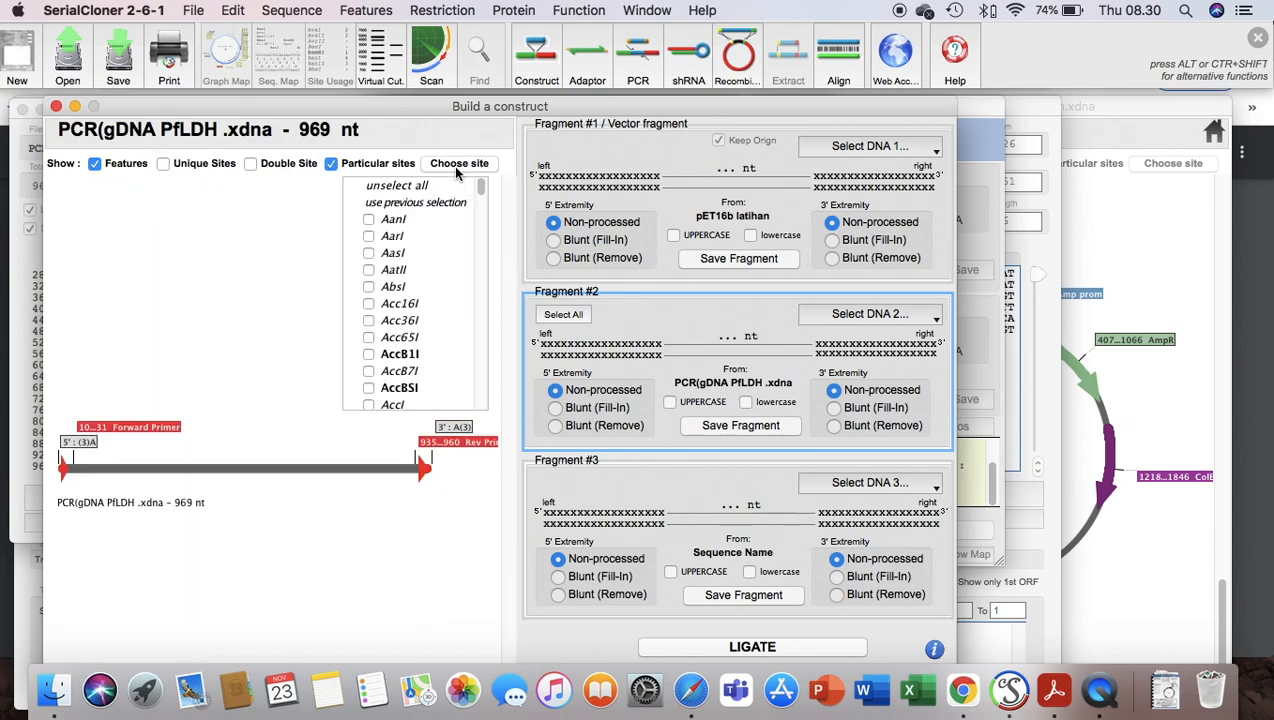
pyautogui.click(456, 168)
pyautogui.click(452, 163)
pyautogui.click(452, 165)
pyautogui.click(411, 325)
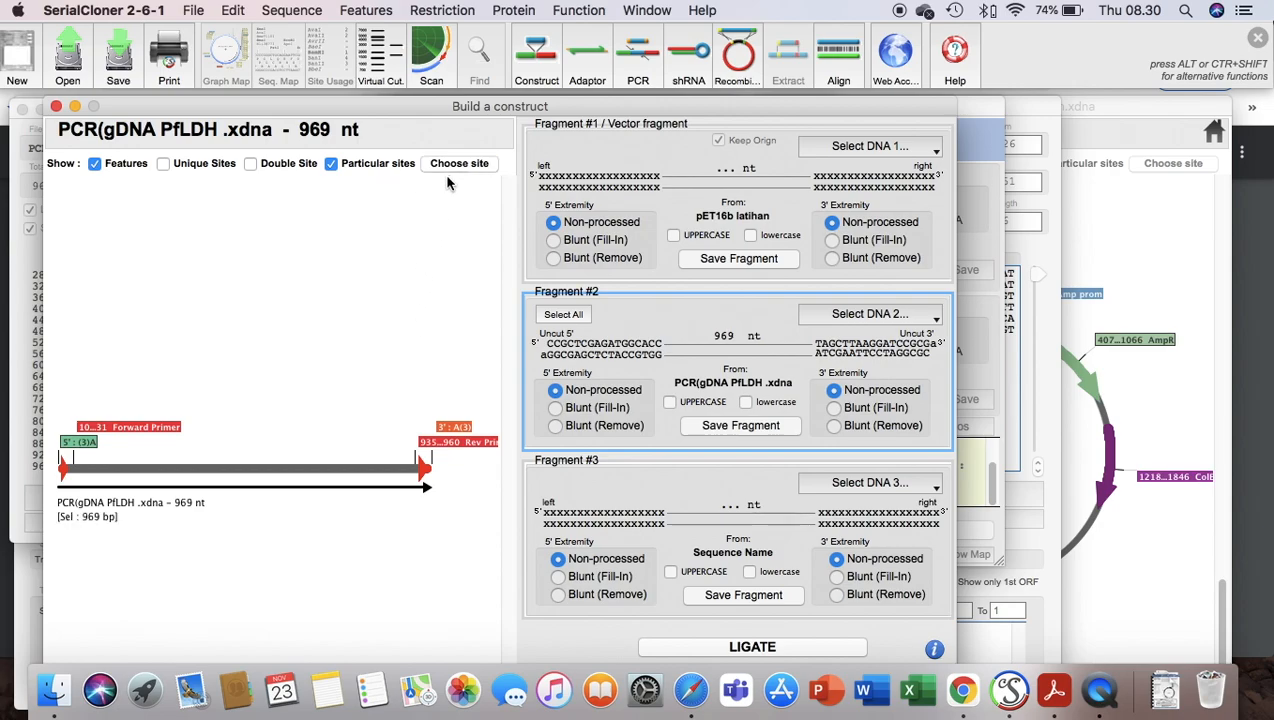
pyautogui.click(443, 164)
pyautogui.click(374, 322)
pyautogui.click(446, 166)
pyautogui.click(383, 330)
pyautogui.click(441, 168)
pyautogui.click(441, 168)
pyautogui.click(438, 168)
pyautogui.click(433, 169)
pyautogui.click(331, 164)
pyautogui.click(331, 165)
pyautogui.click(453, 165)
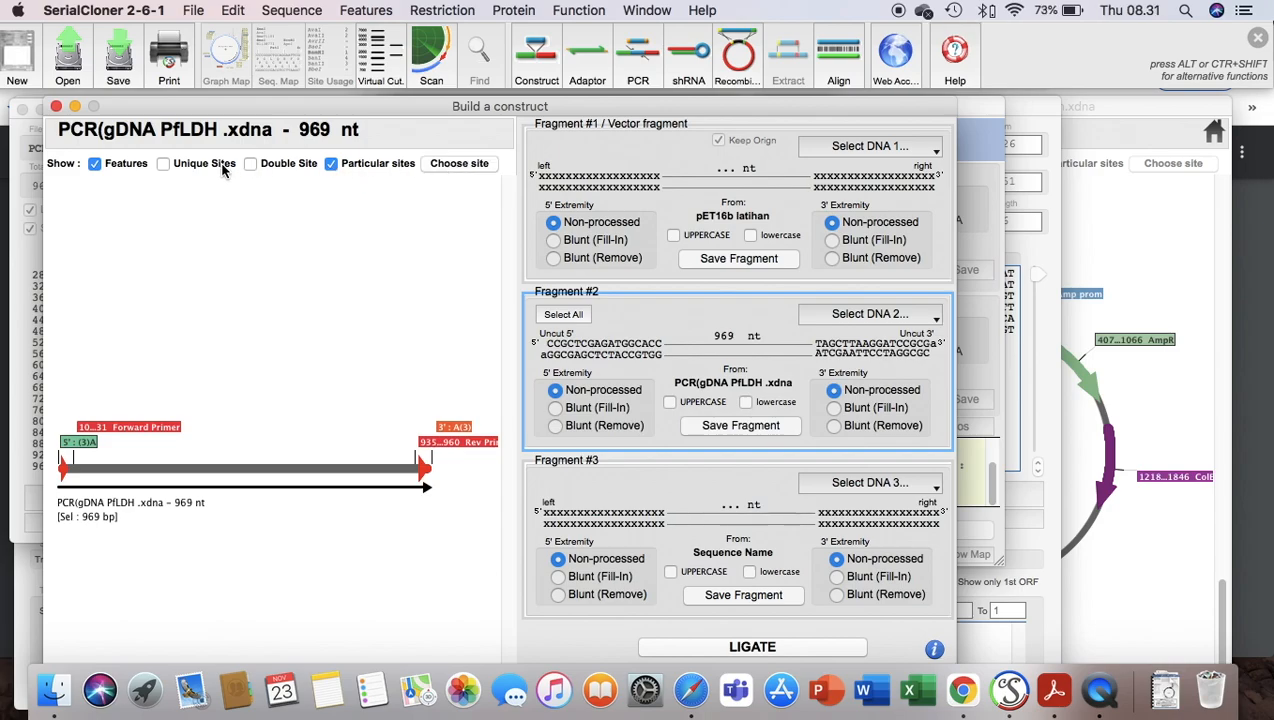
# Choose BamHI and XhoI as particular sites on the PCR fragment map, with the unique sites hidden
pyautogui.click(166, 164)
pyautogui.click(450, 166)
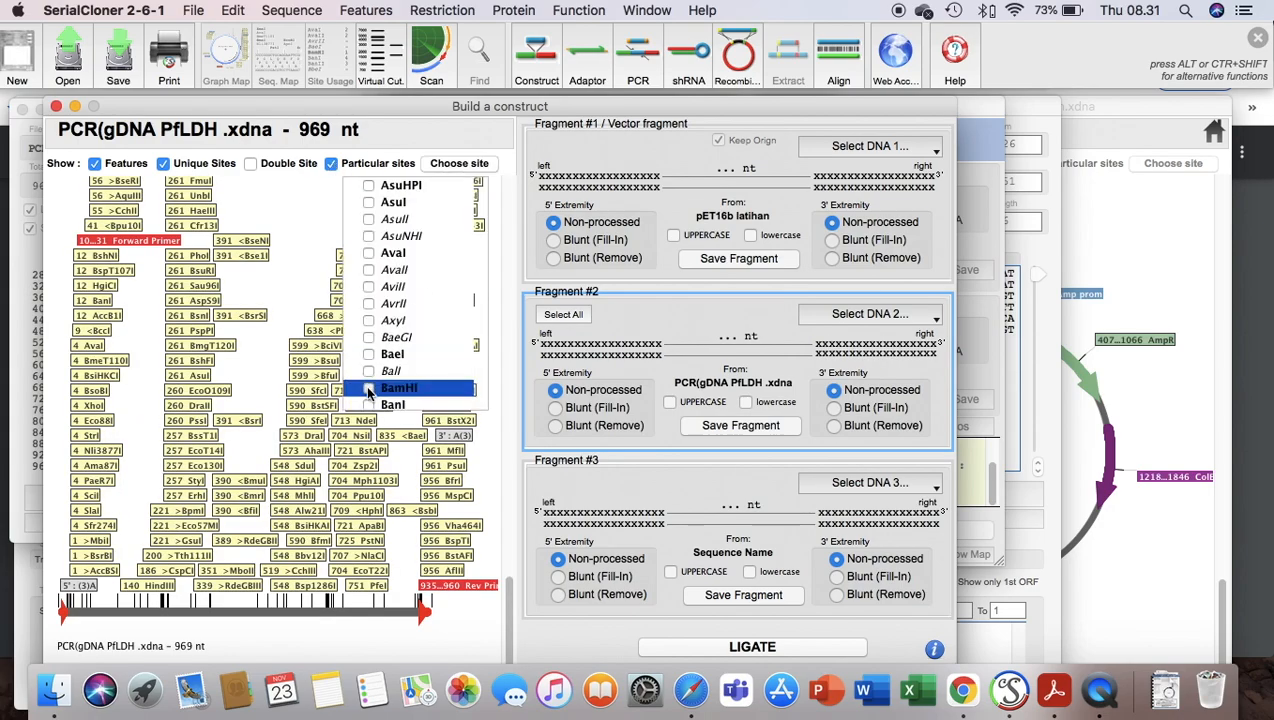
pyautogui.scroll(-5, 443, 287)
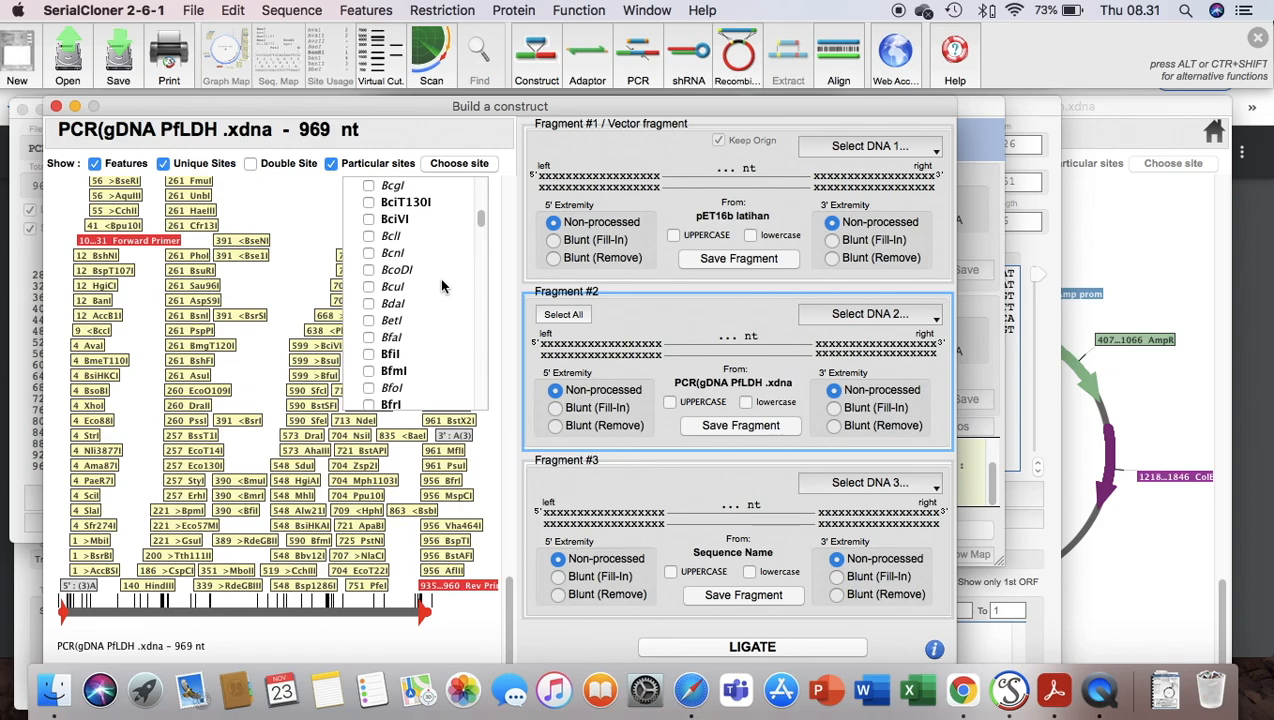
pyautogui.write('xh')
pyautogui.click(369, 388)
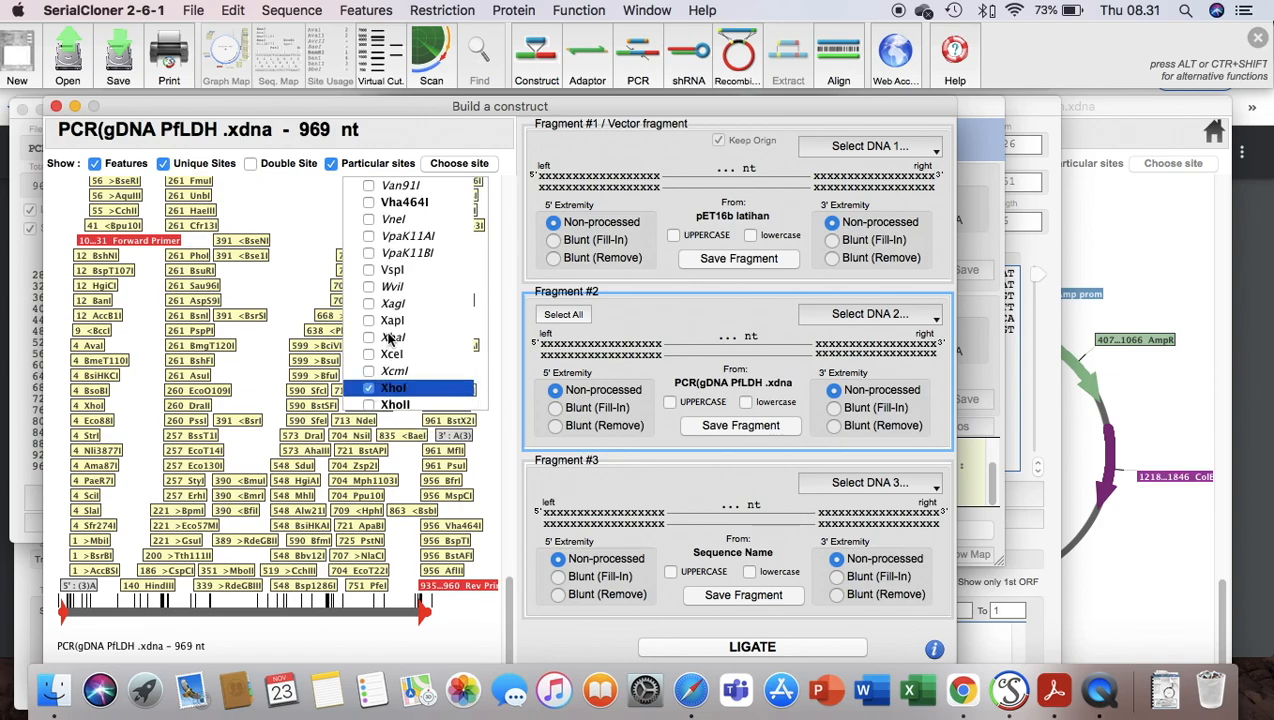
pyautogui.click(447, 166)
pyautogui.click(164, 164)
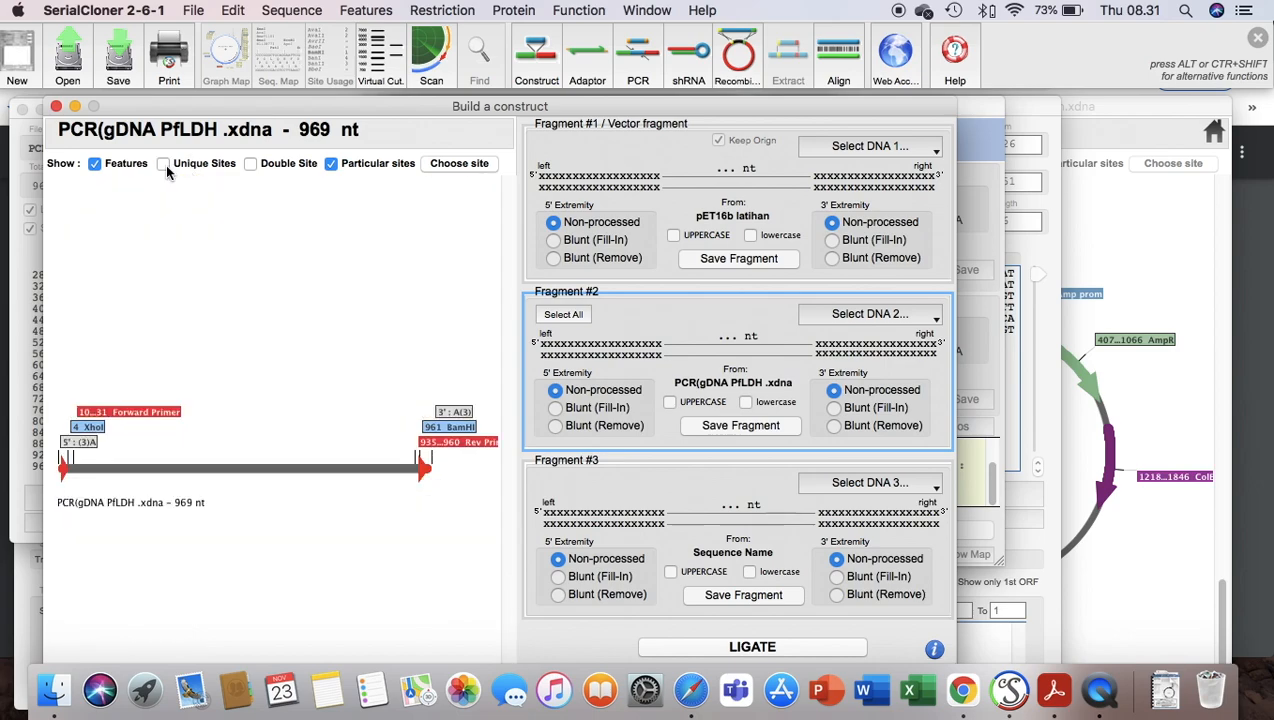
# Replace the vector in Fragment #1 with the open sequence pET16b latihan.xdna
pyautogui.click(653, 164)
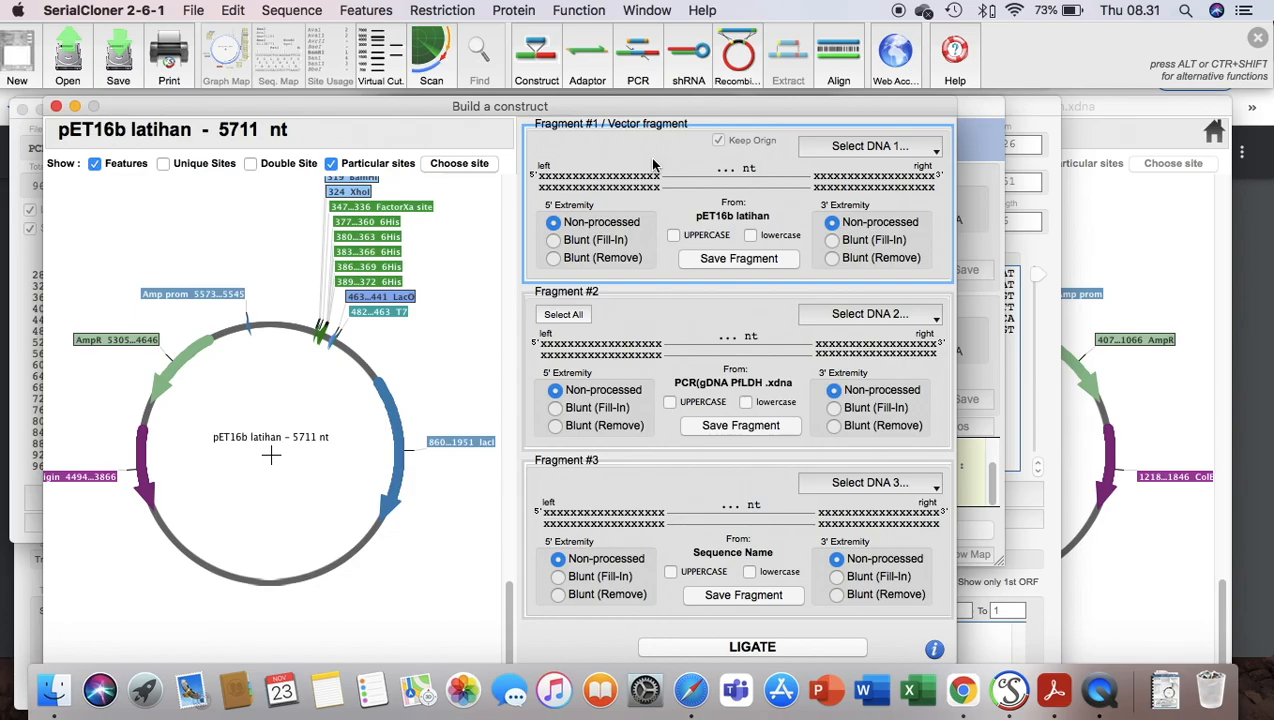
pyautogui.moveTo(690, 108)
pyautogui.mouseDown()
pyautogui.moveTo(682, 85)
pyautogui.moveTo(675, 111)
pyautogui.mouseUp()
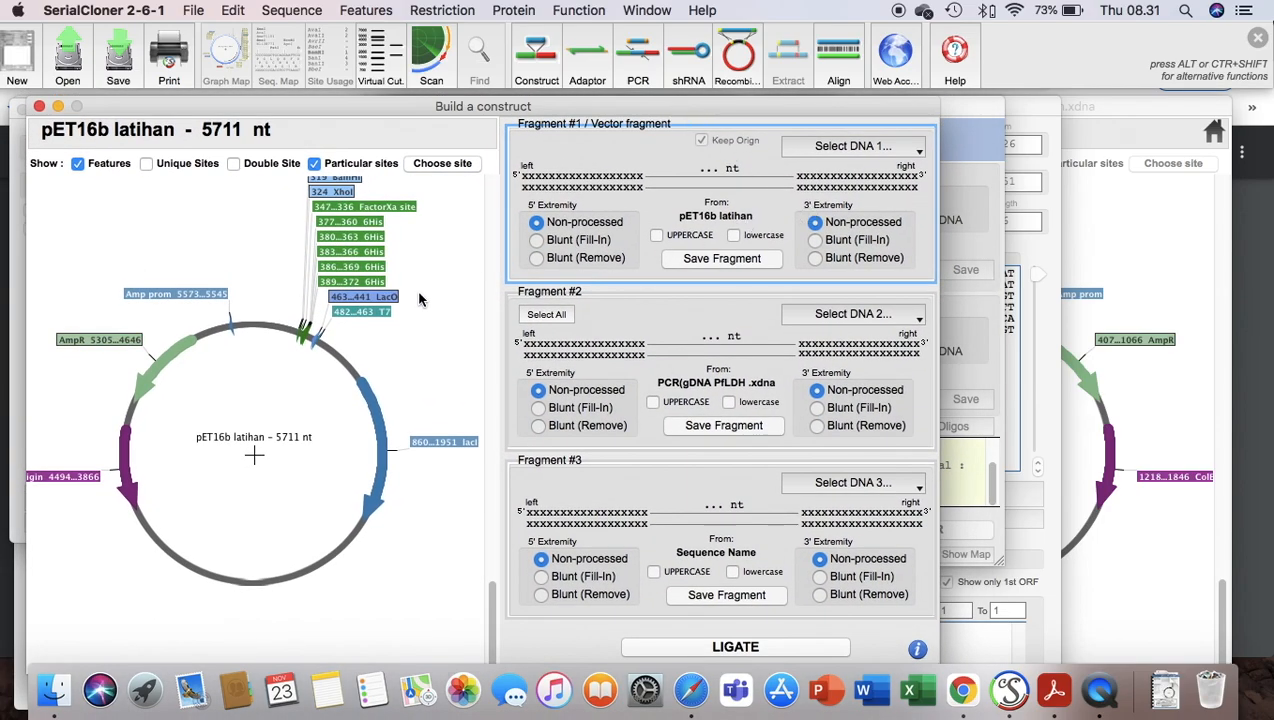
pyautogui.scroll(3, 415, 300)
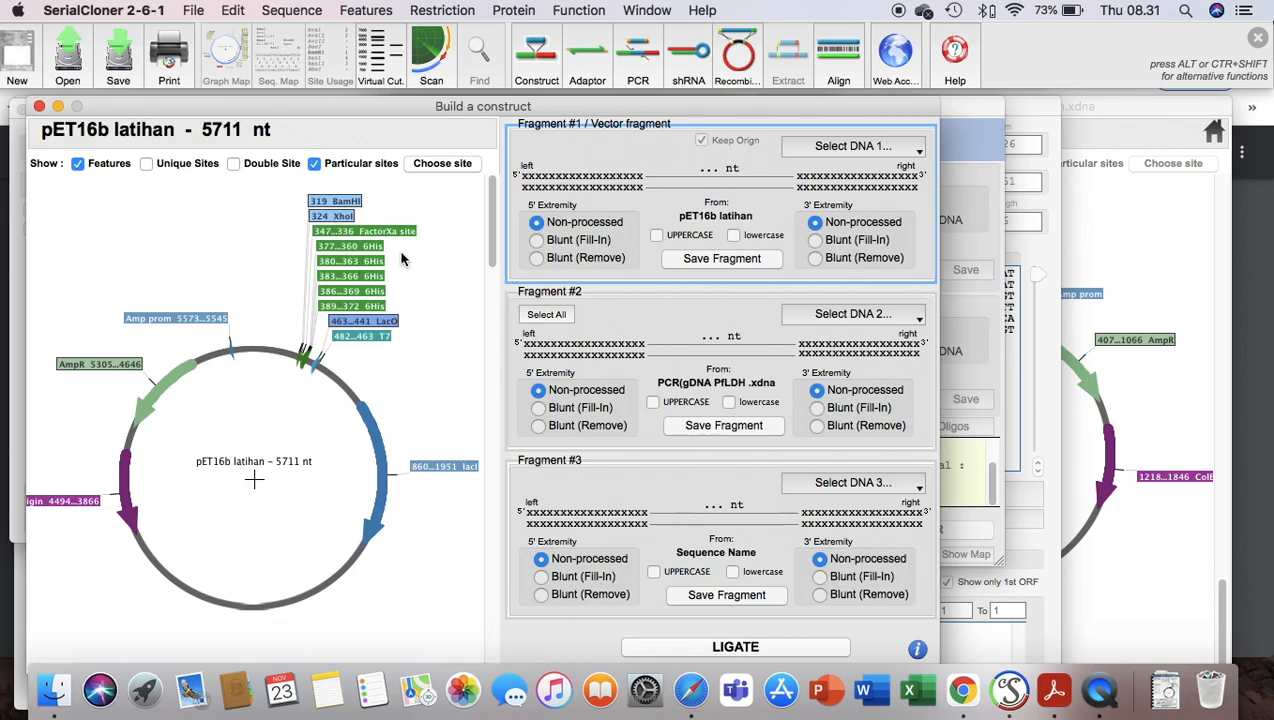
pyautogui.click(840, 147)
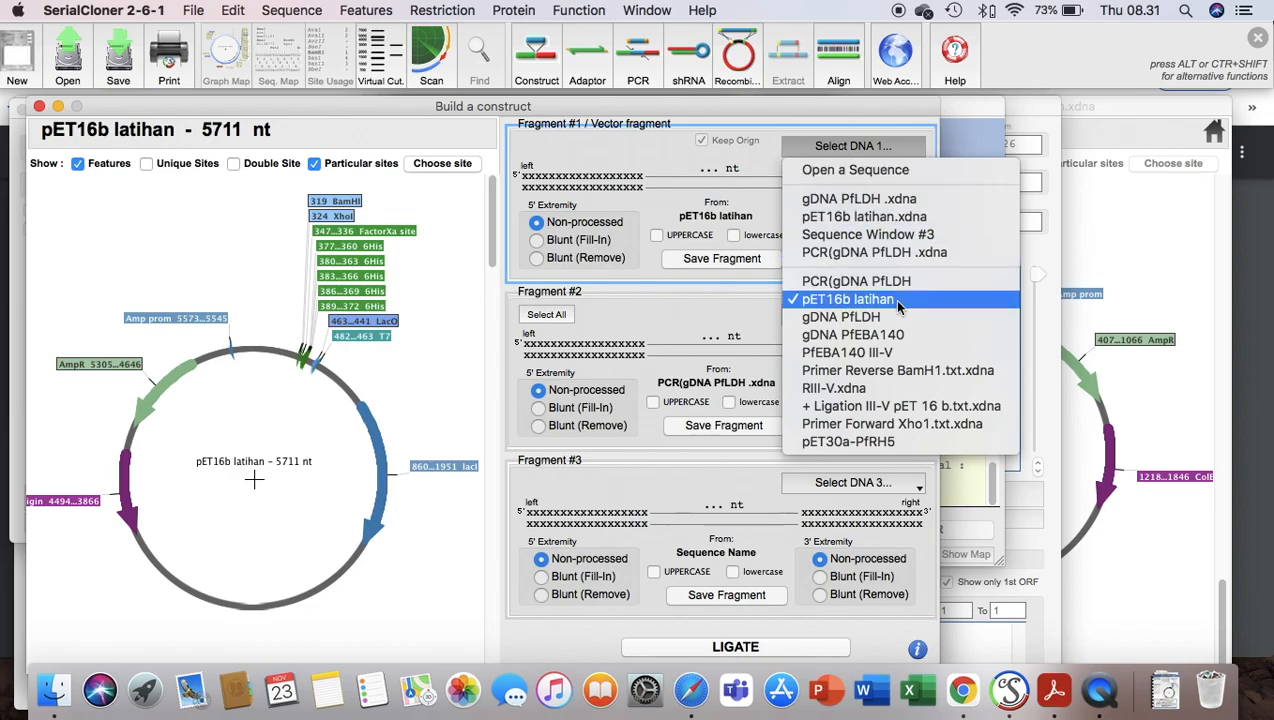
pyautogui.click(903, 217)
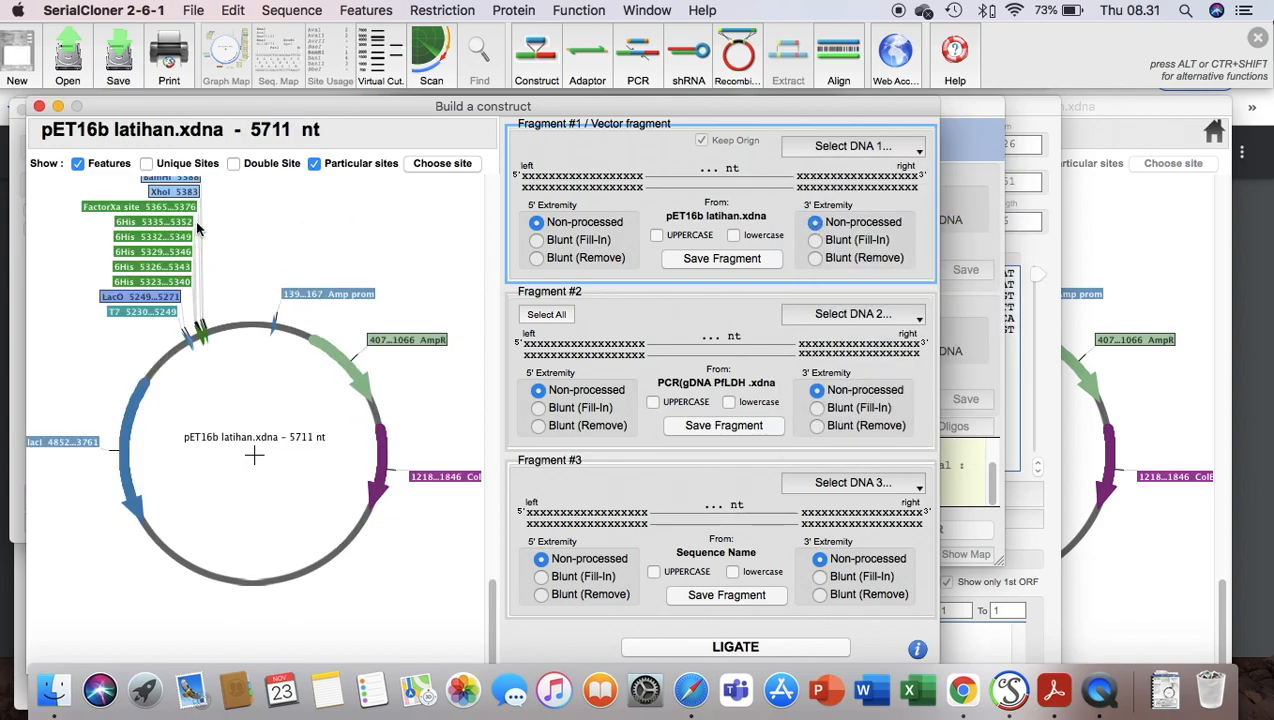
pyautogui.scroll(3, 224, 201)
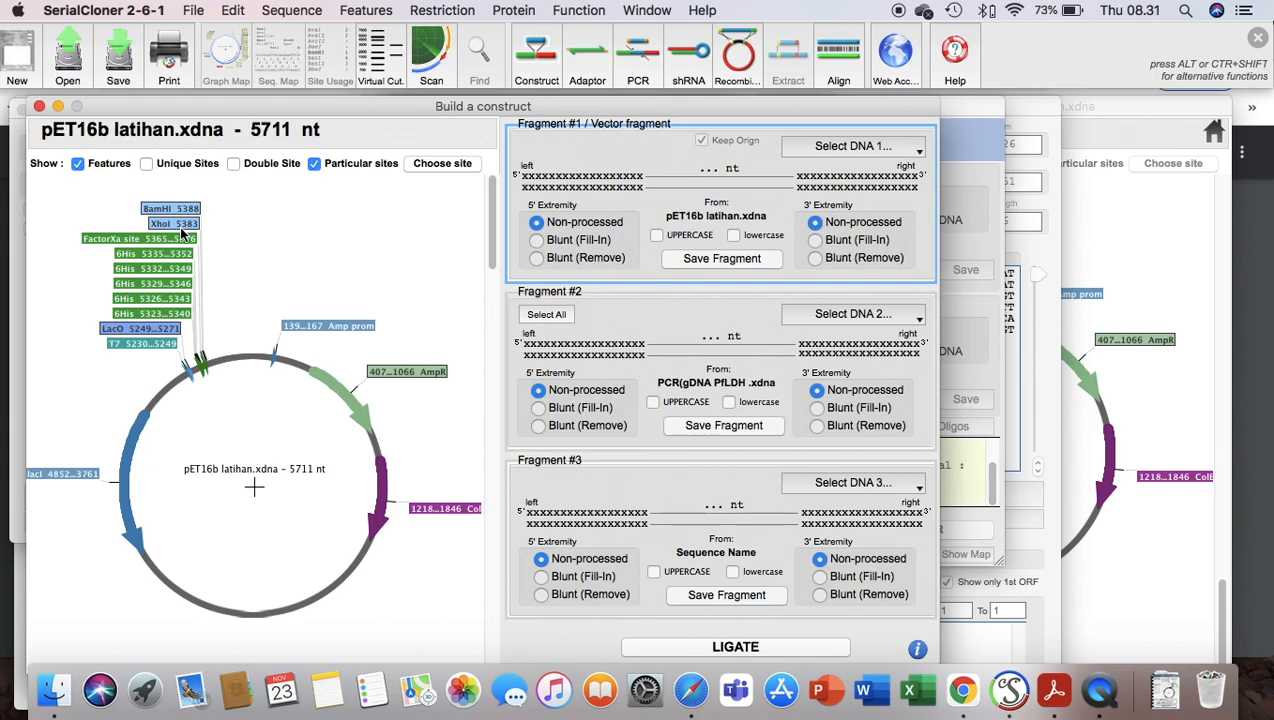
pyautogui.click(181, 228)
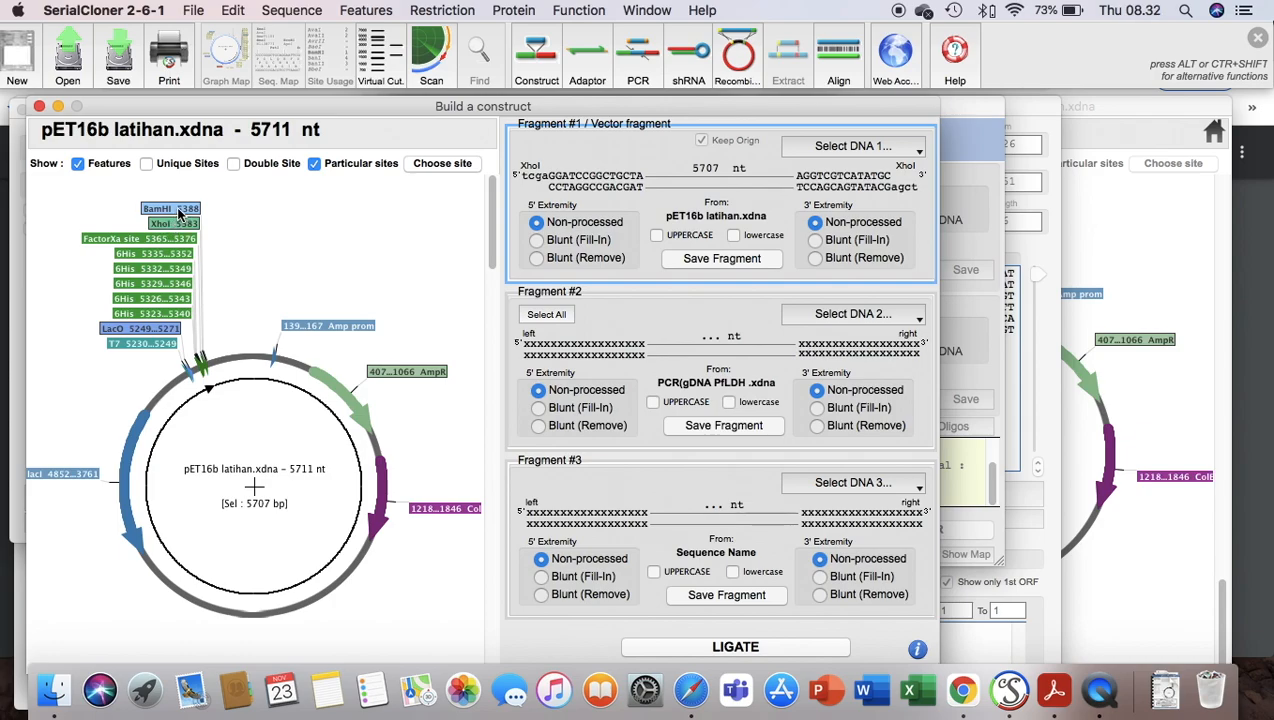
pyautogui.click(178, 214)
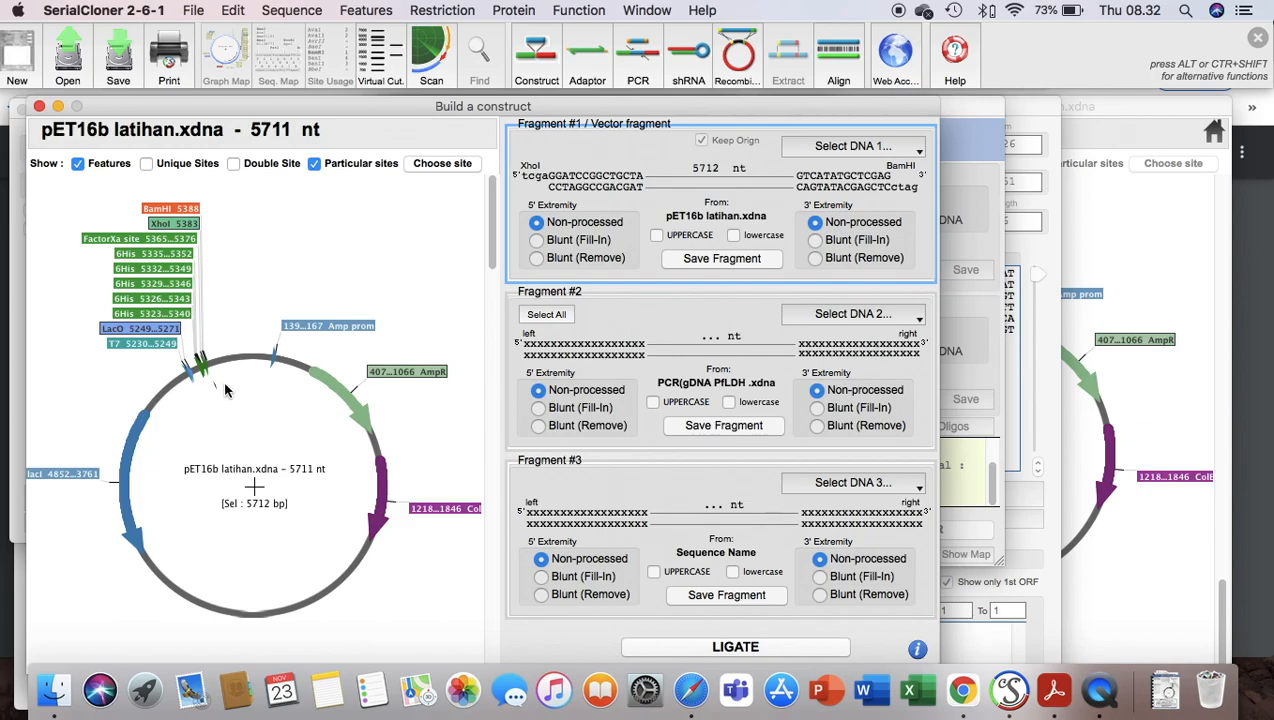
pyautogui.click(258, 224)
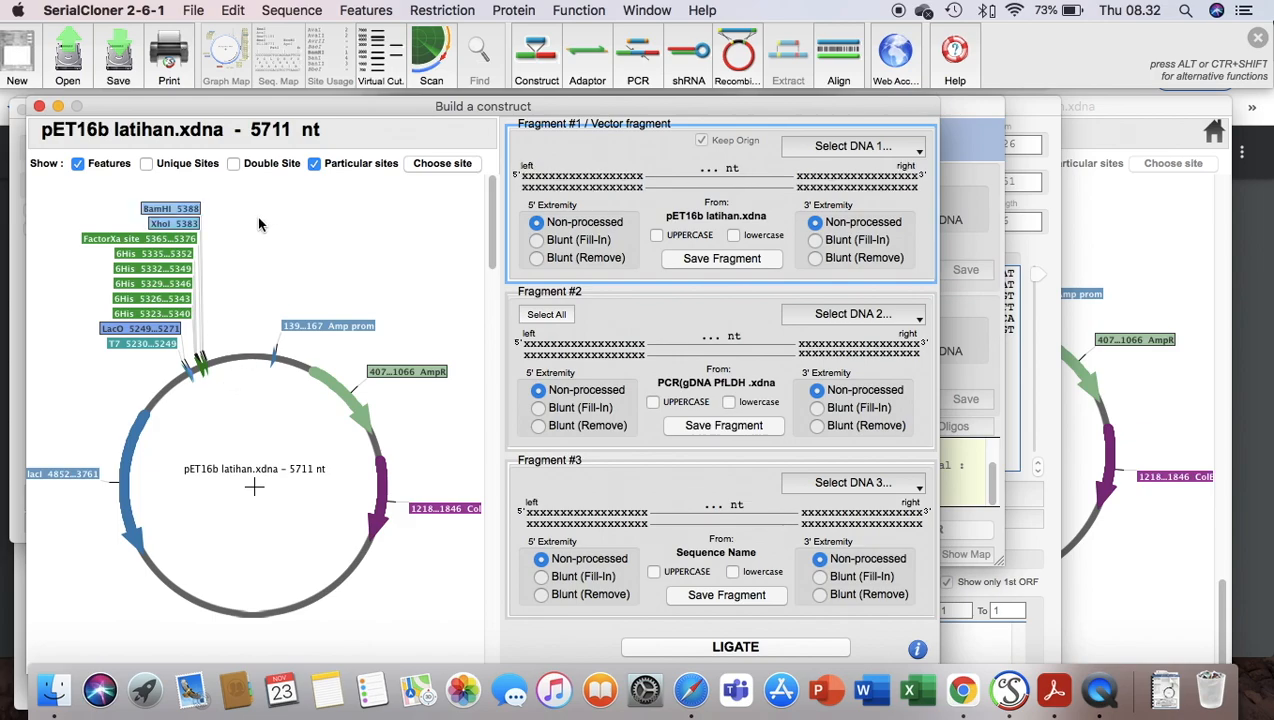
# Select the vector backbone from the BamHI site to the XhoI site for Fragment #1
pyautogui.click(193, 211)
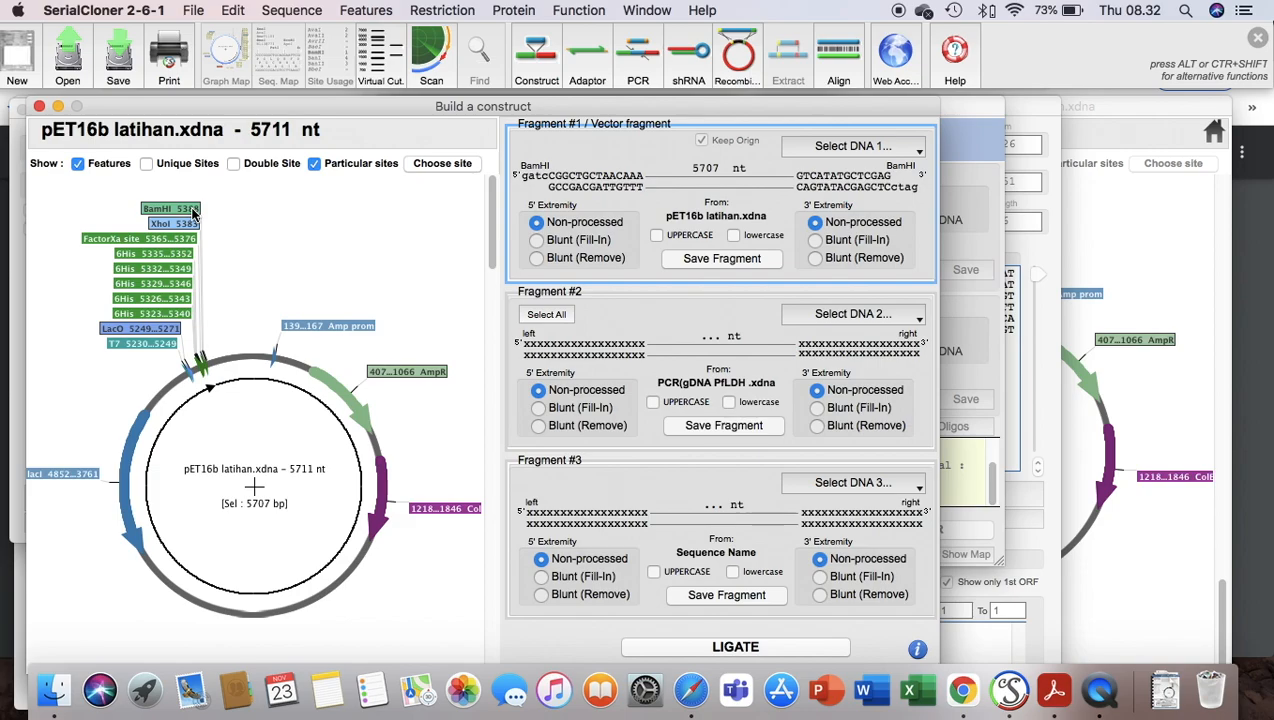
pyautogui.keyDown('shift'); pyautogui.click(183, 224); pyautogui.keyUp('shift')
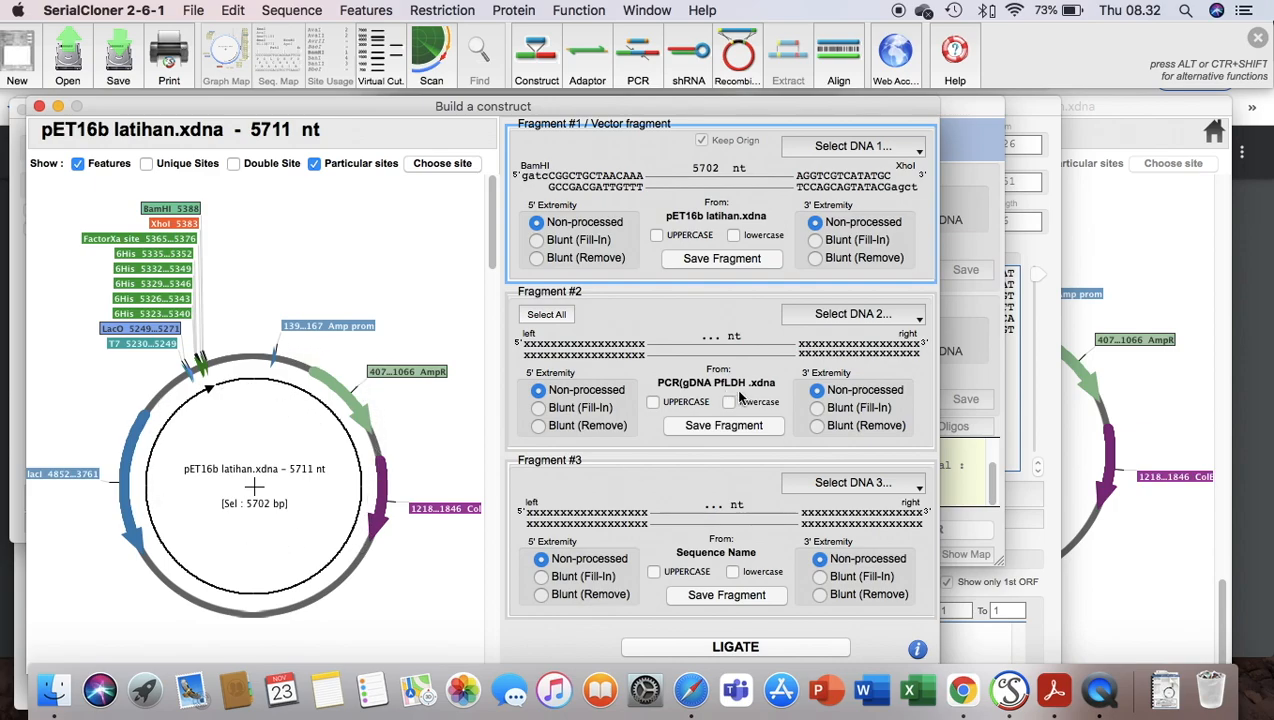
pyautogui.click(843, 150)
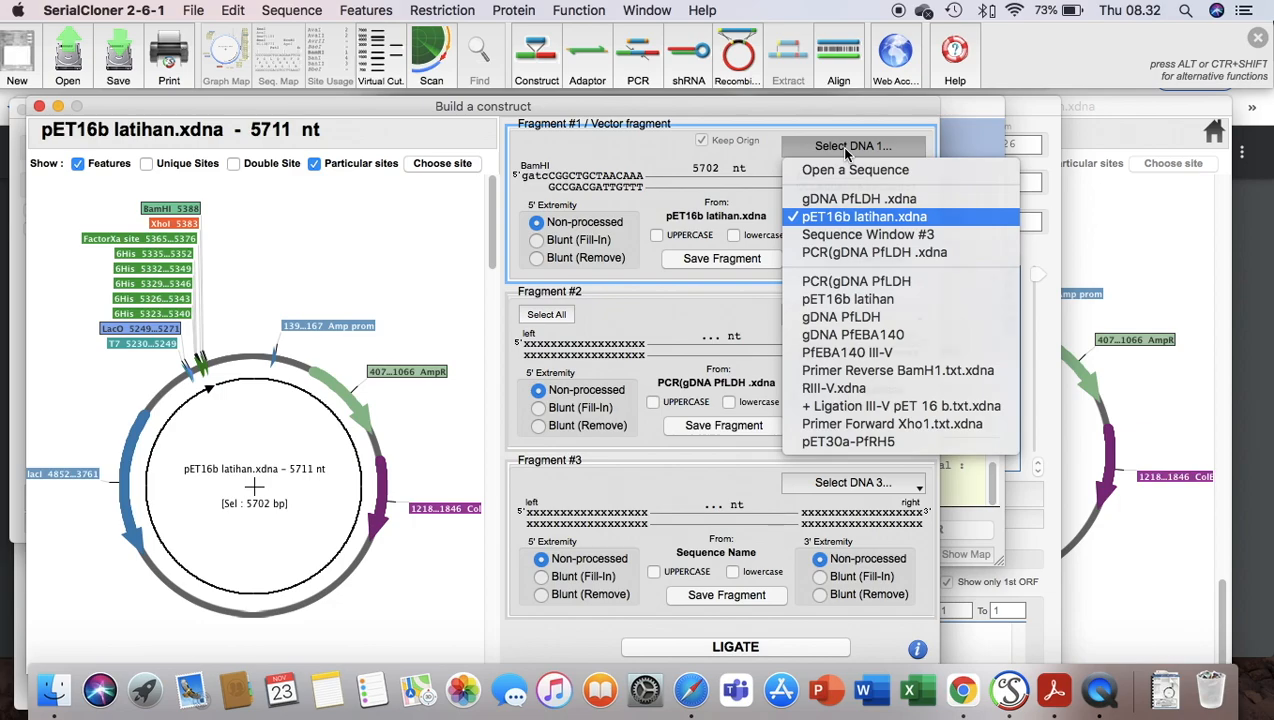
pyautogui.click(843, 150)
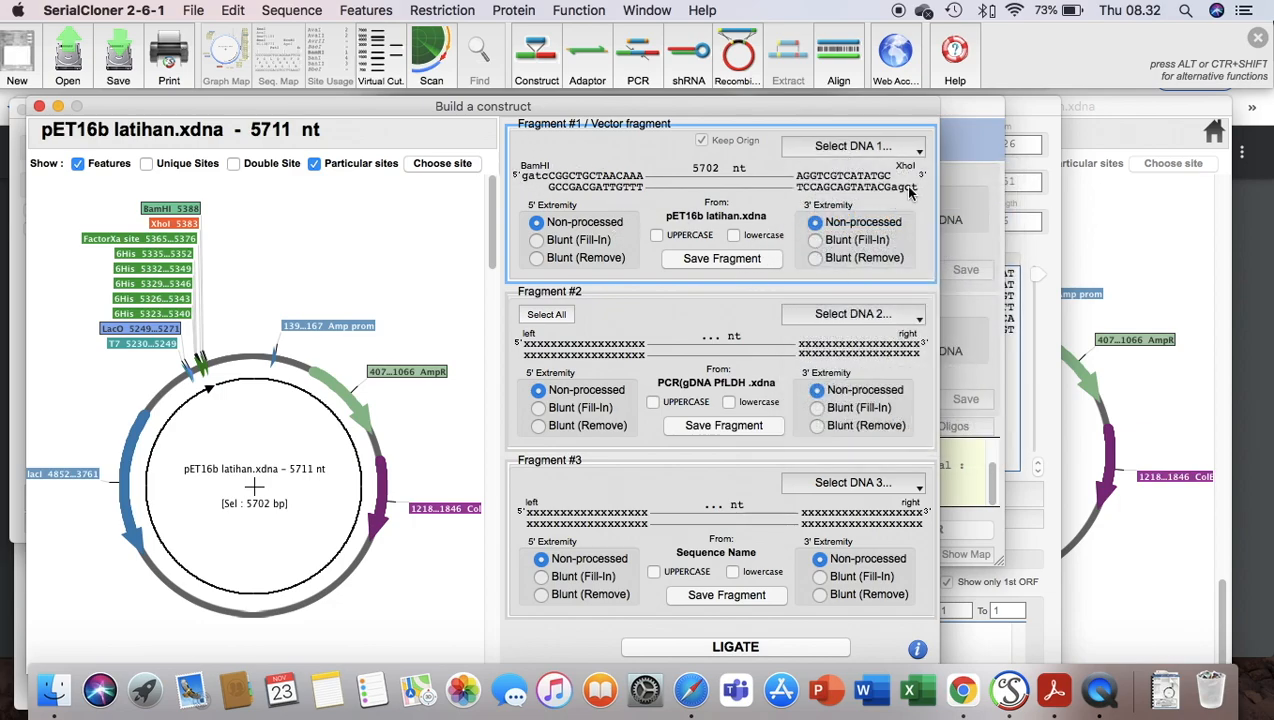
# Select the XhoI to BamHI segment of the PCR product for Fragment #2 and ligate it with the vector
pyautogui.click(744, 320)
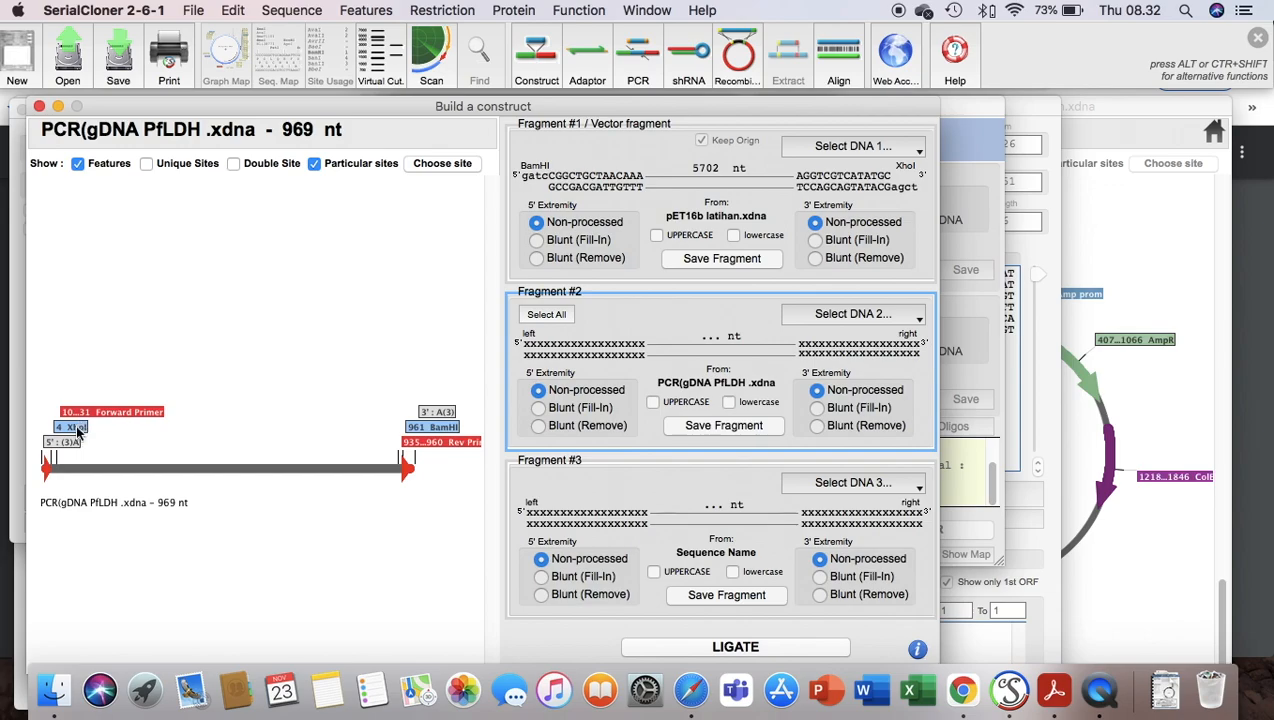
pyautogui.keyDown('shift'); pyautogui.click(432, 427); pyautogui.keyUp('shift')
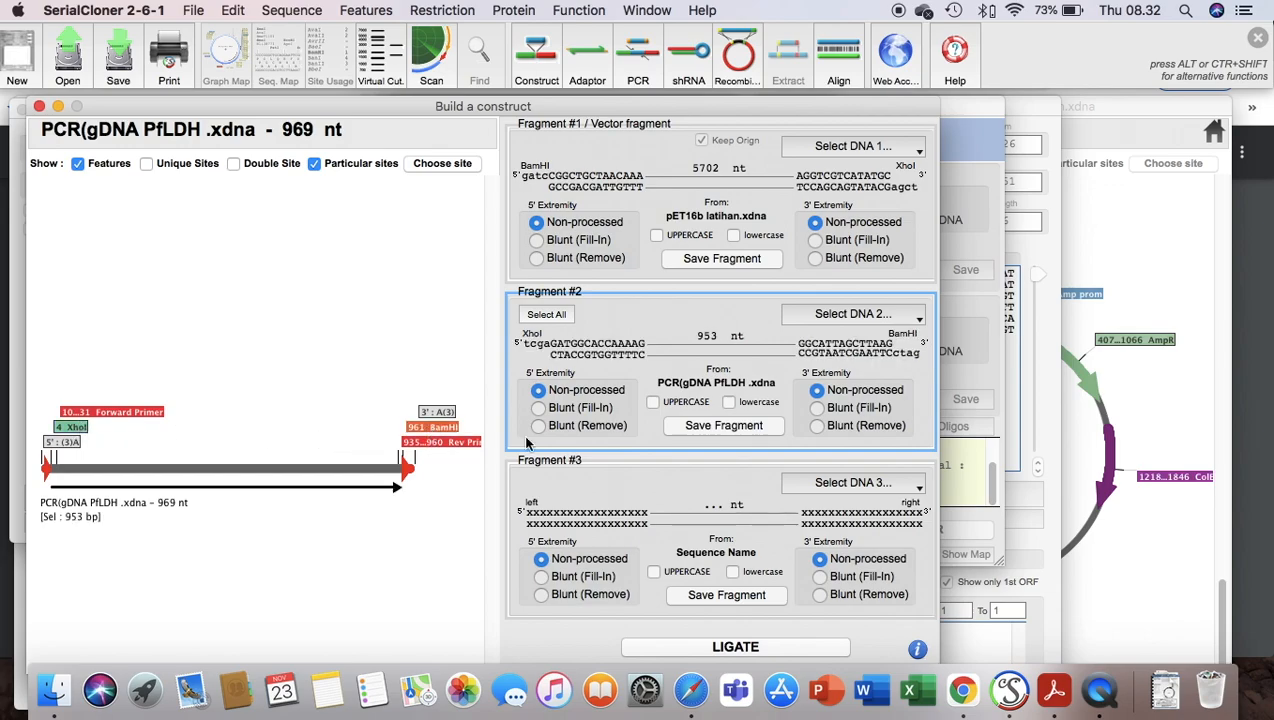
pyautogui.click(736, 647)
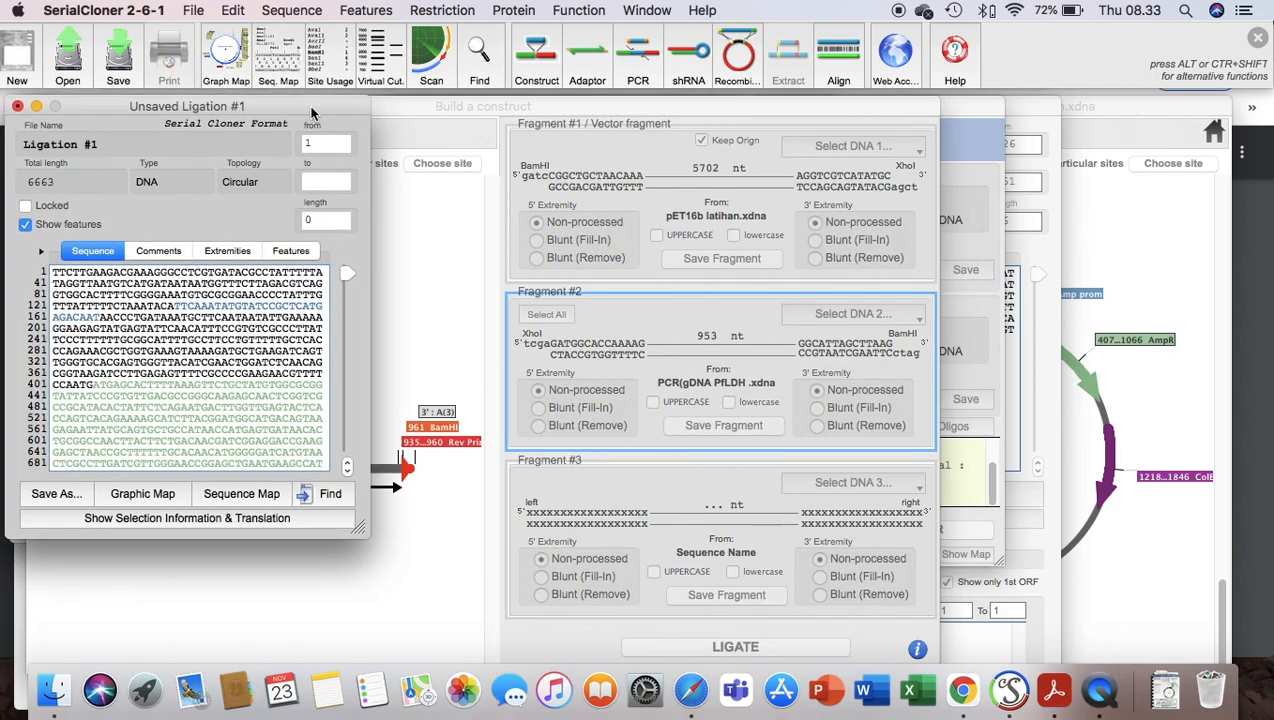
# Rename the new ligation sequence as pET16b-PfLDH and copy that name
pyautogui.moveTo(300, 111); pyautogui.dragTo(521, 114)
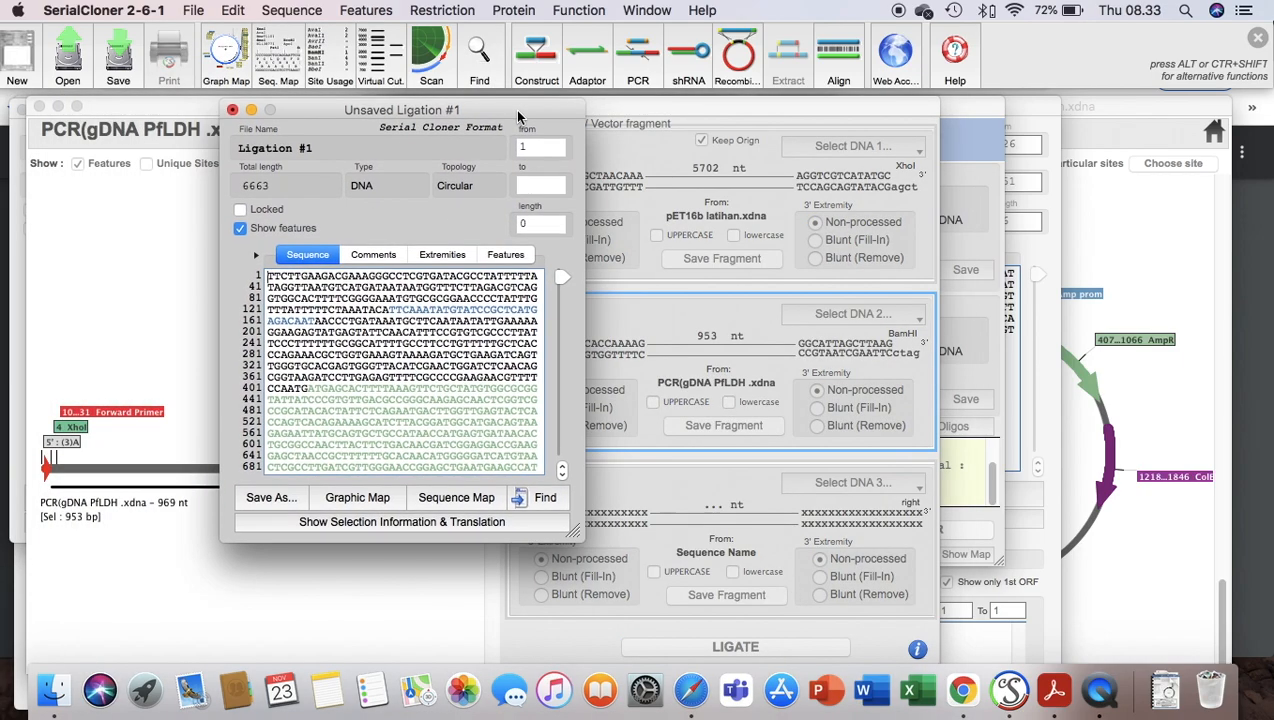
pyautogui.click(353, 152)
pyautogui.moveTo(312, 147); pyautogui.dragTo(234, 146)
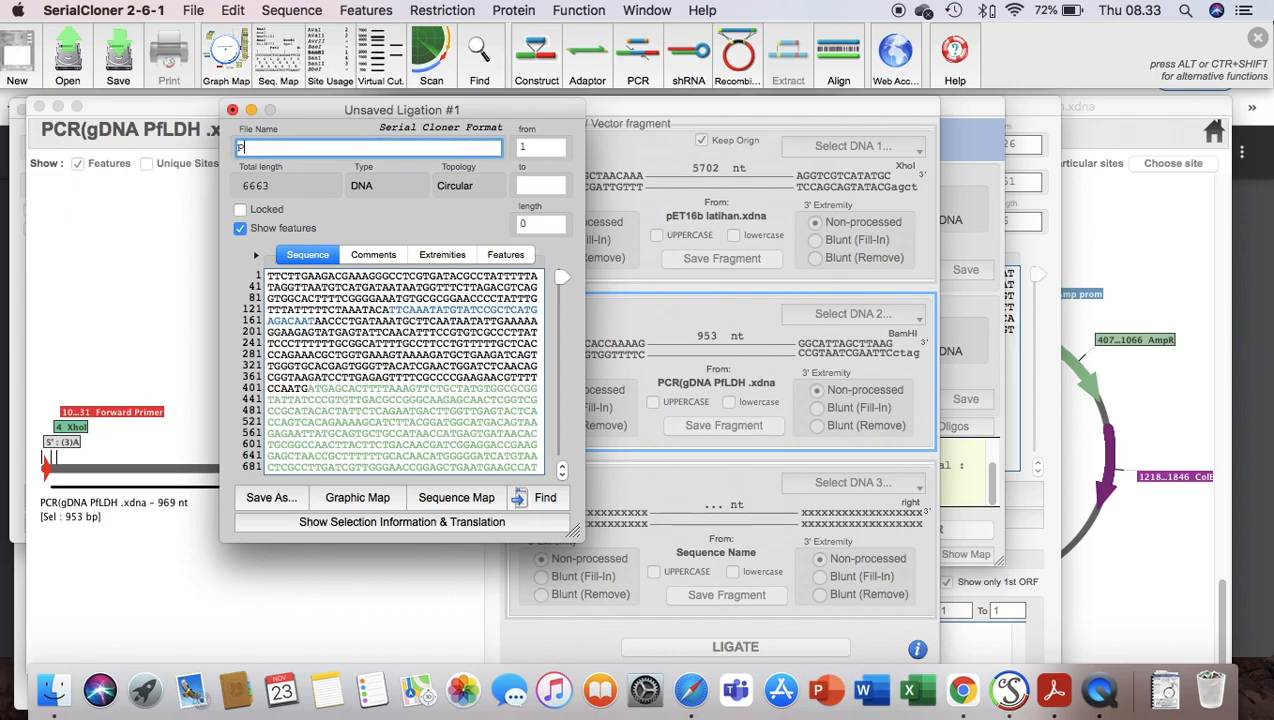
pyautogui.write('ET16b')
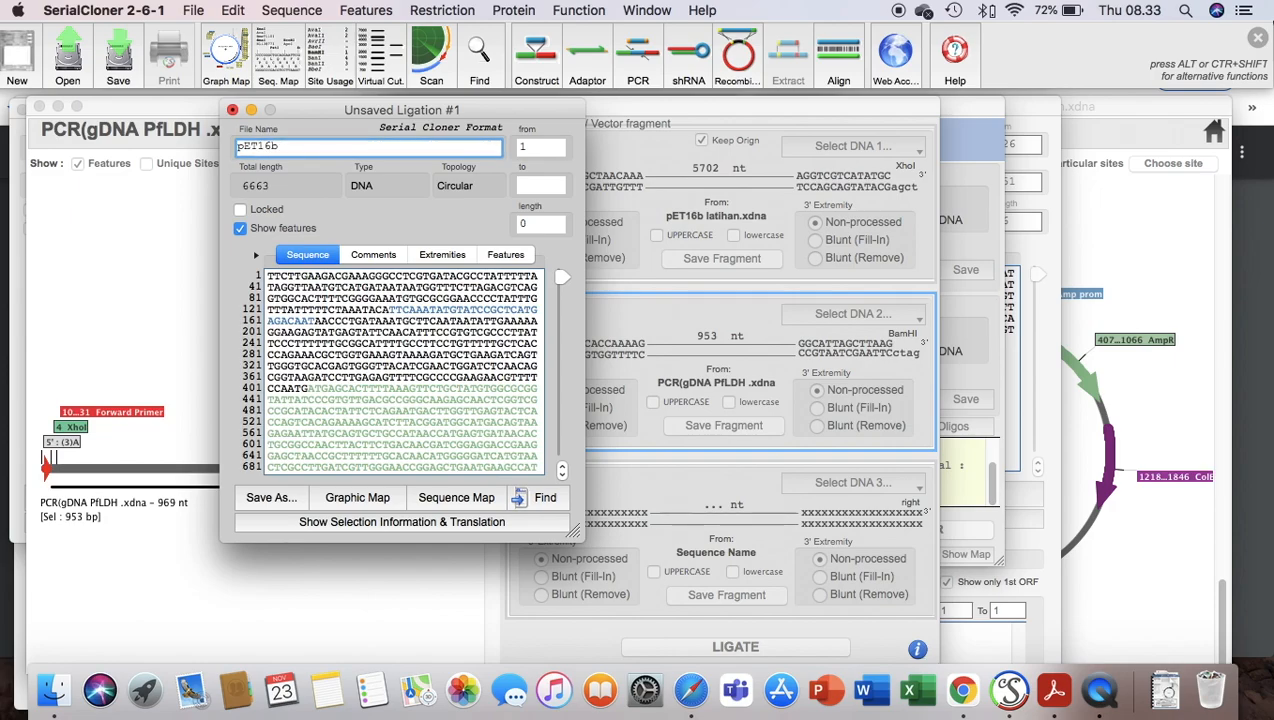
pyautogui.write('-PfLDH')
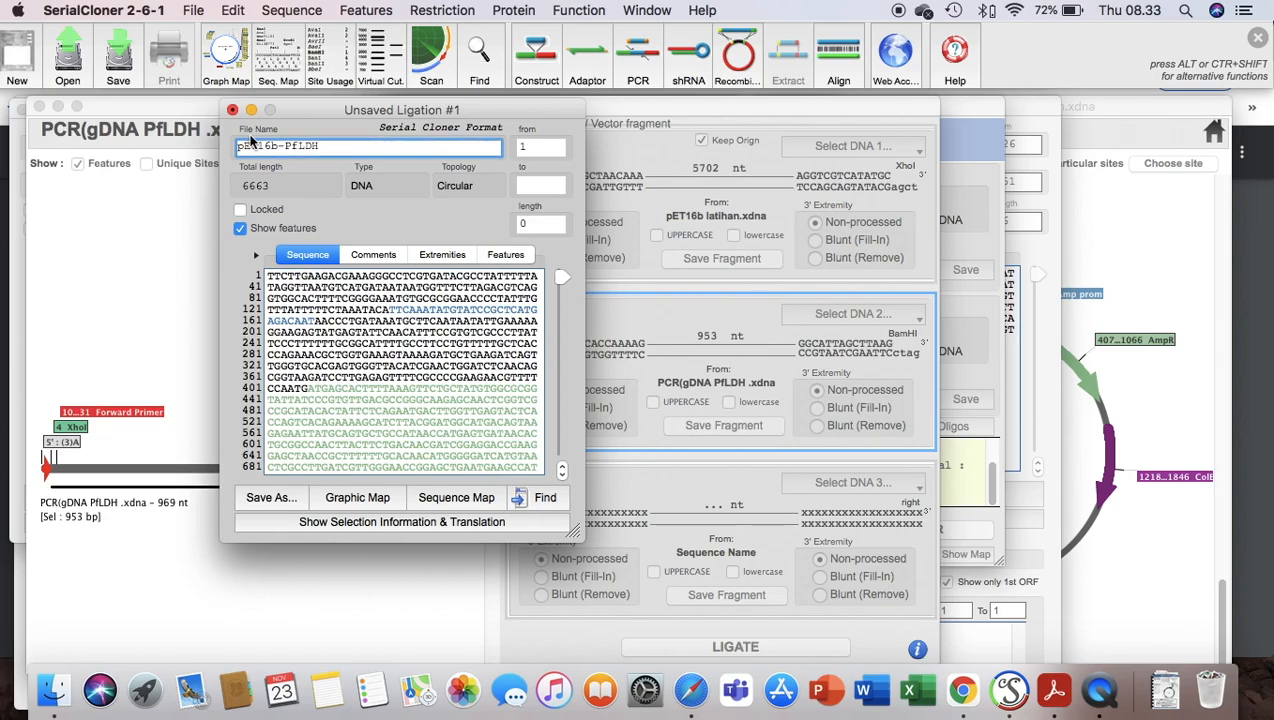
pyautogui.moveTo(328, 150); pyautogui.dragTo(230, 147)
pyautogui.press('super+c')
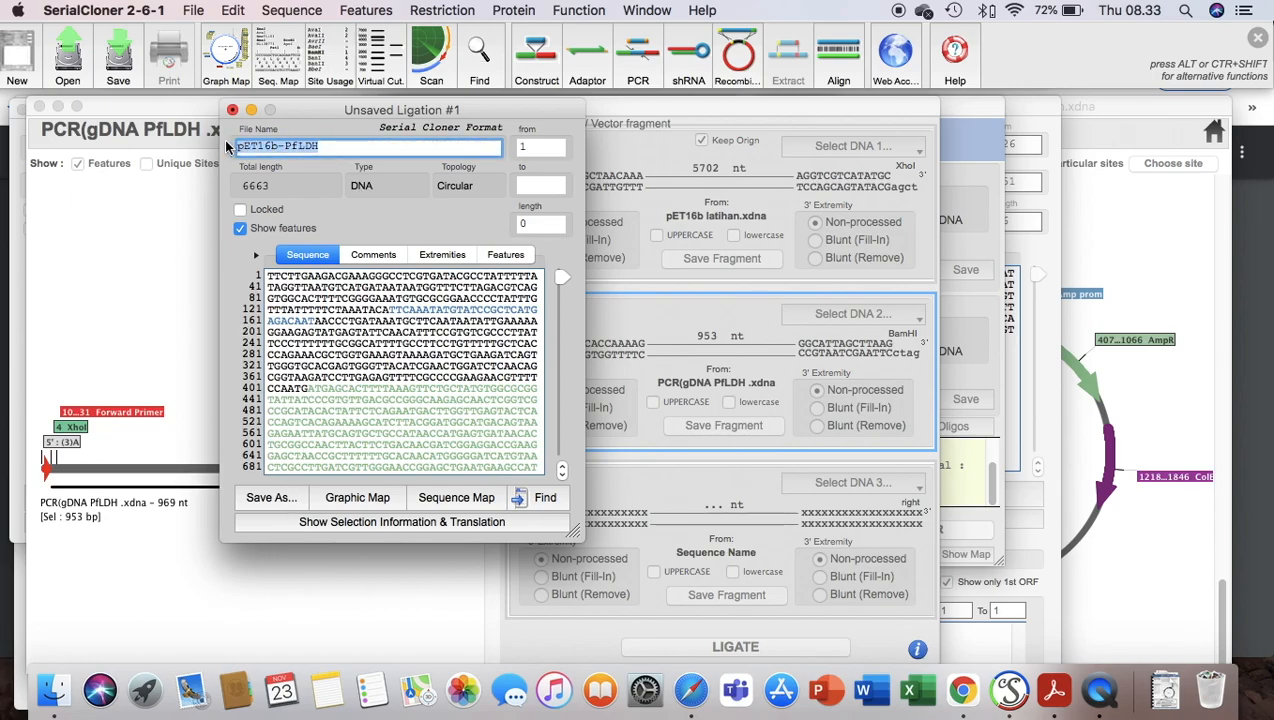
# Save the ligated sequence in the Malaria folder as pET16b-PfLDH latihan, without replacing the existing pET16b-PfLDH file
pyautogui.click(266, 497)
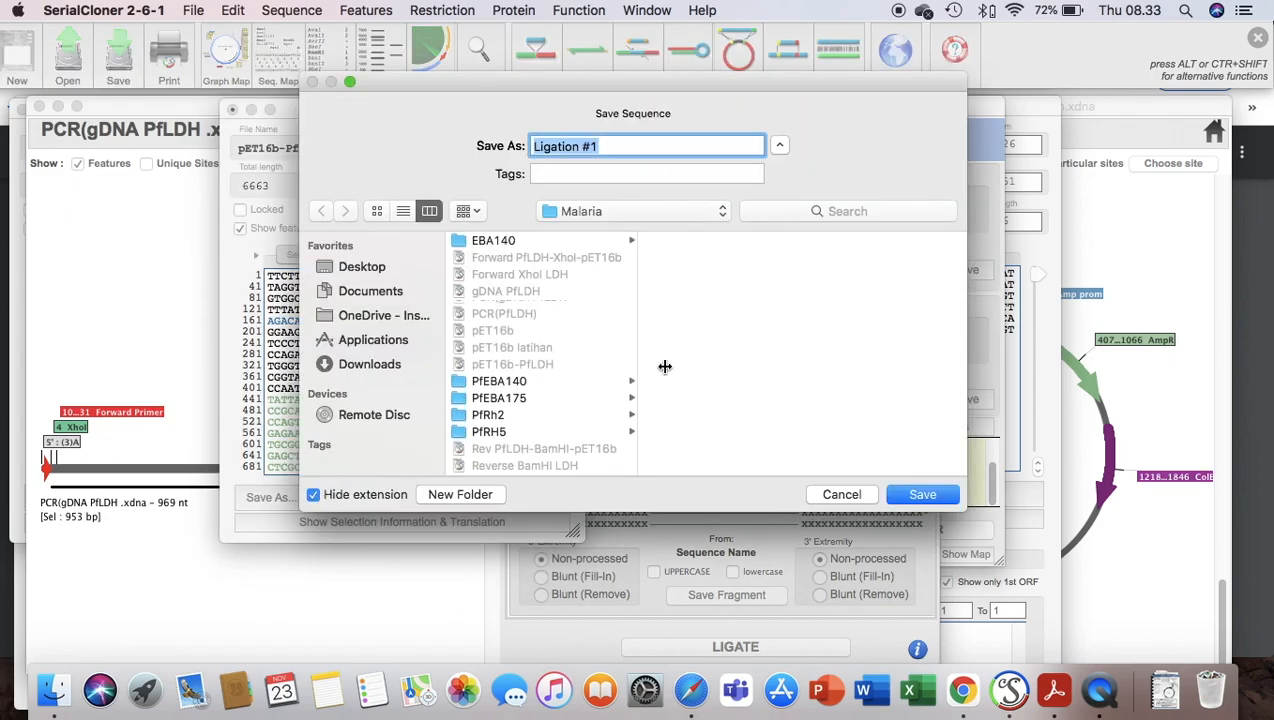
pyautogui.press('super+v')
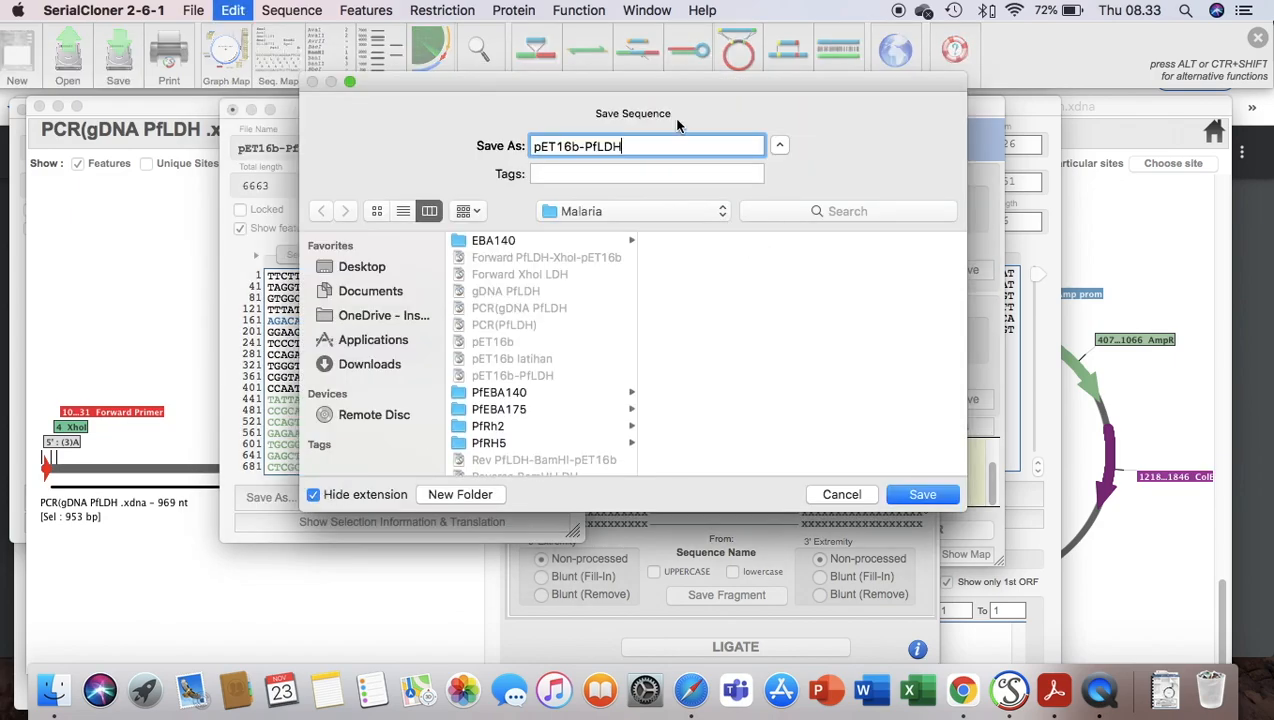
pyautogui.click(934, 497)
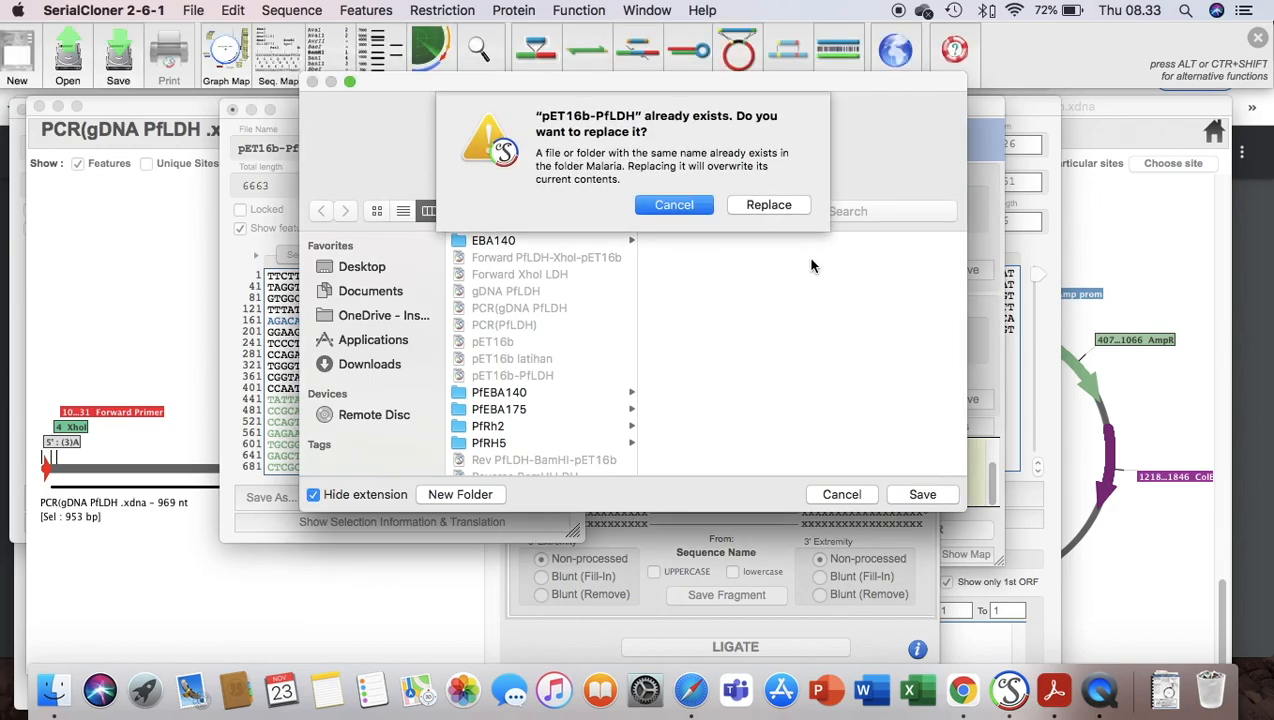
pyautogui.click(662, 206)
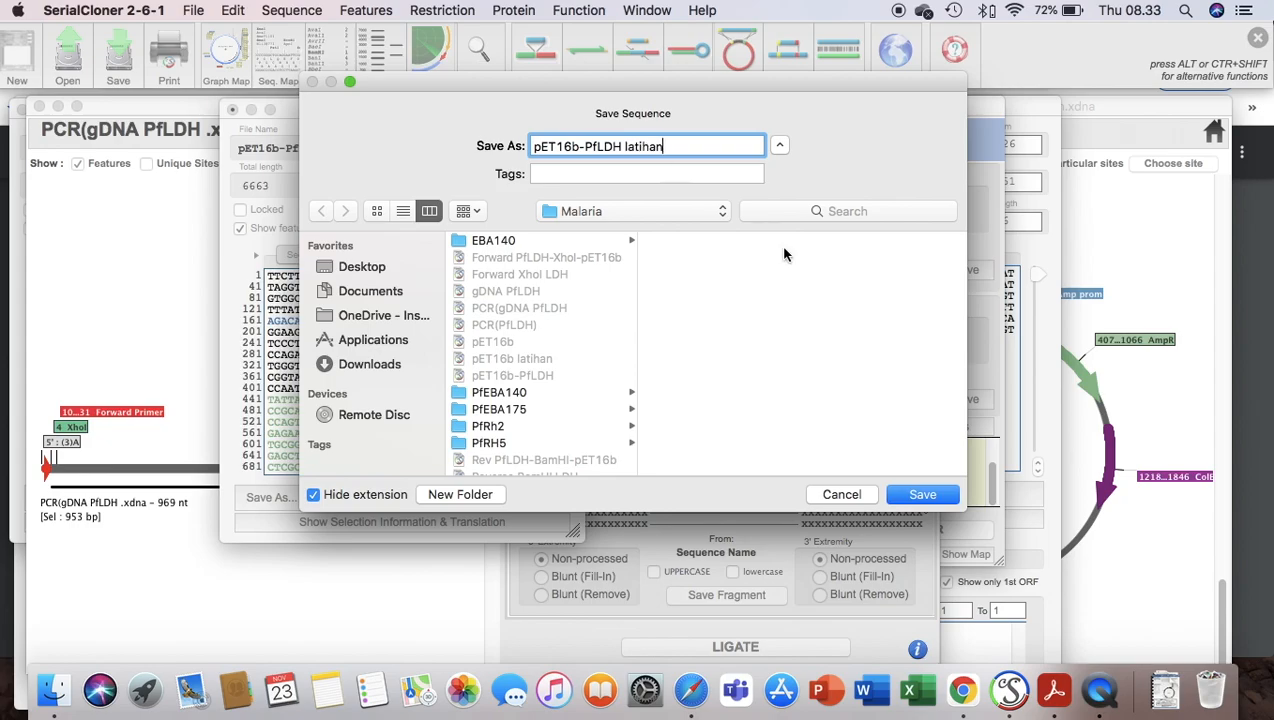
pyautogui.click(934, 490)
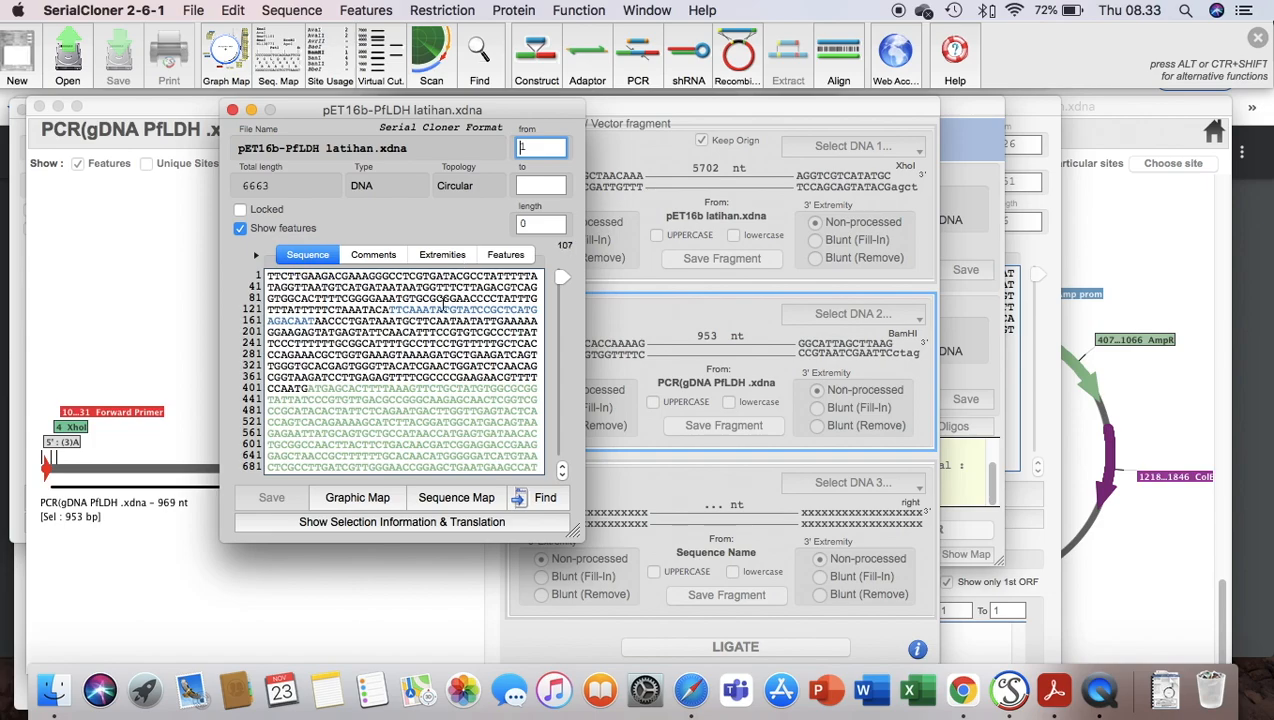
# Open the construct's graphic map, hide the unique sites, and show BamHI and XhoI as particular sites
pyautogui.click(392, 503)
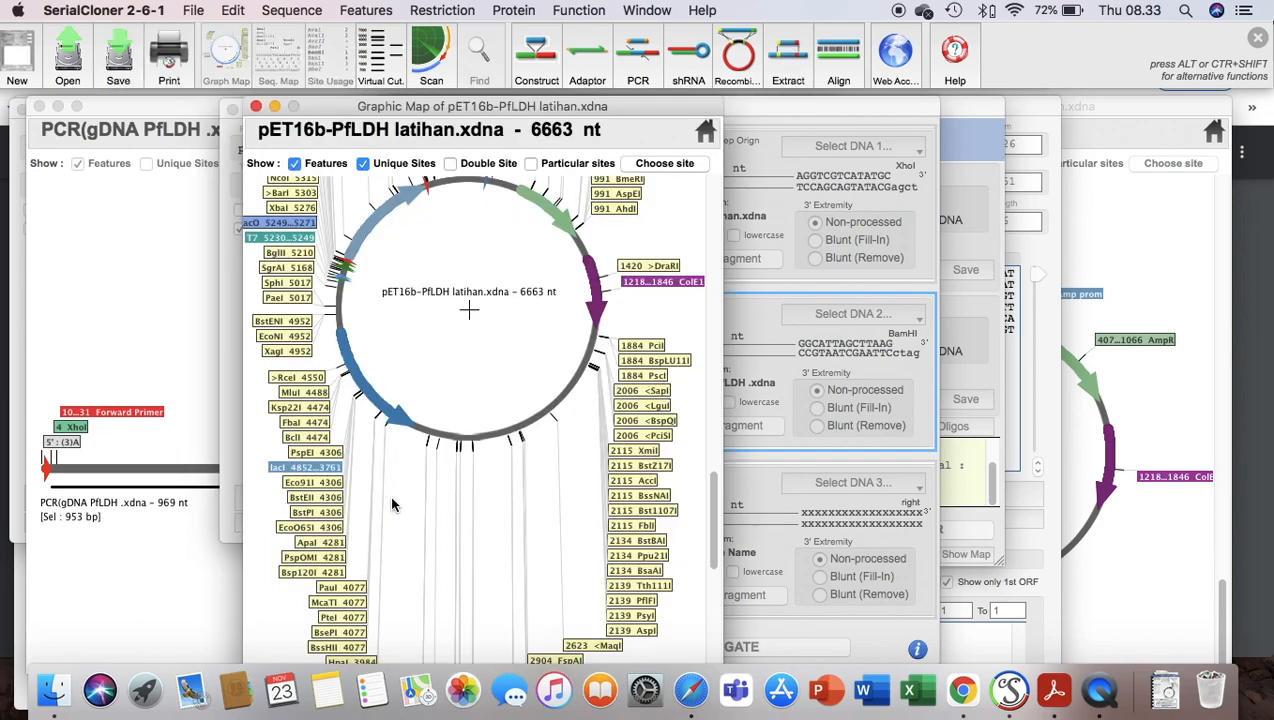
pyautogui.moveTo(567, 100); pyautogui.dragTo(633, 100)
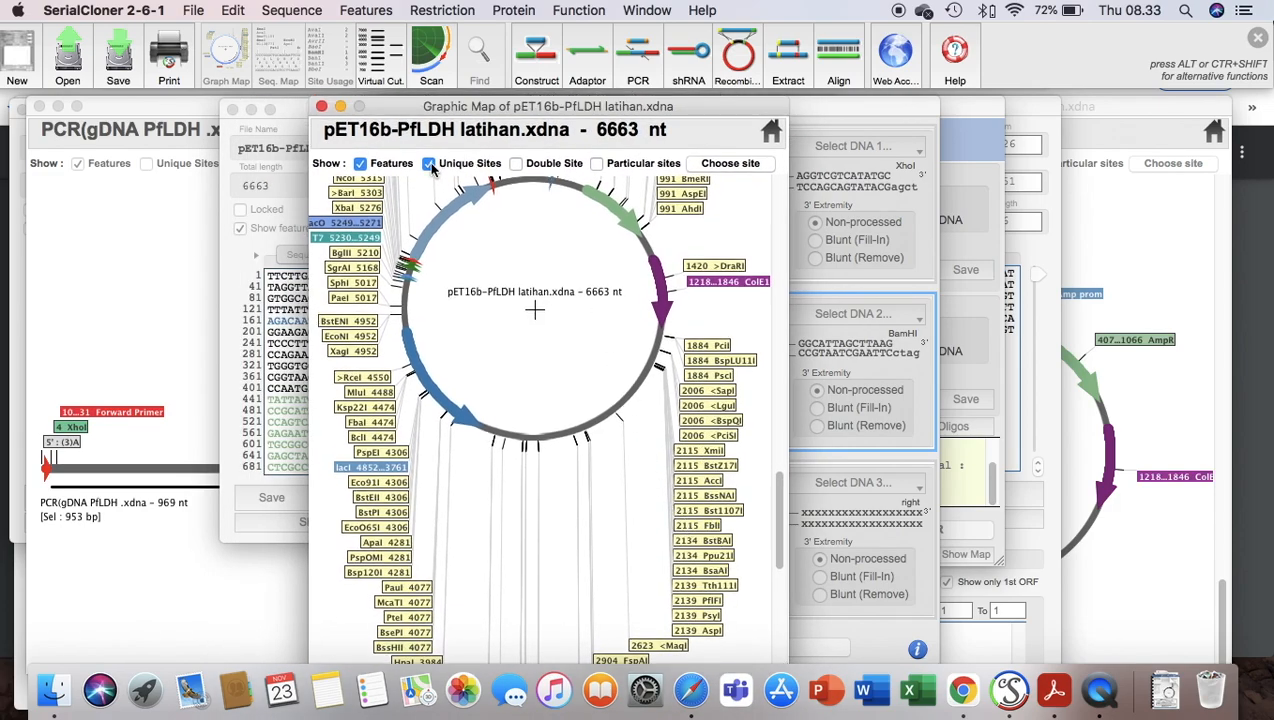
pyautogui.click(429, 164)
pyautogui.click(597, 164)
pyautogui.click(746, 170)
pyautogui.write('bam')
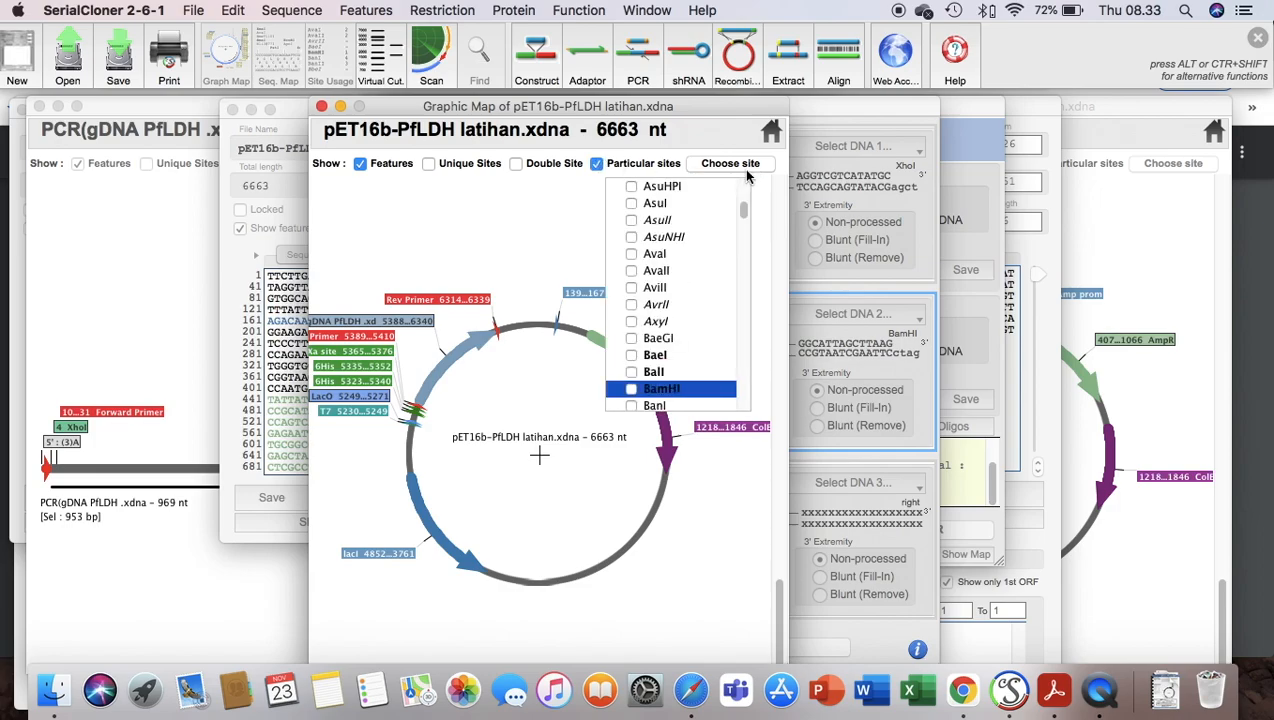
pyautogui.click(630, 392)
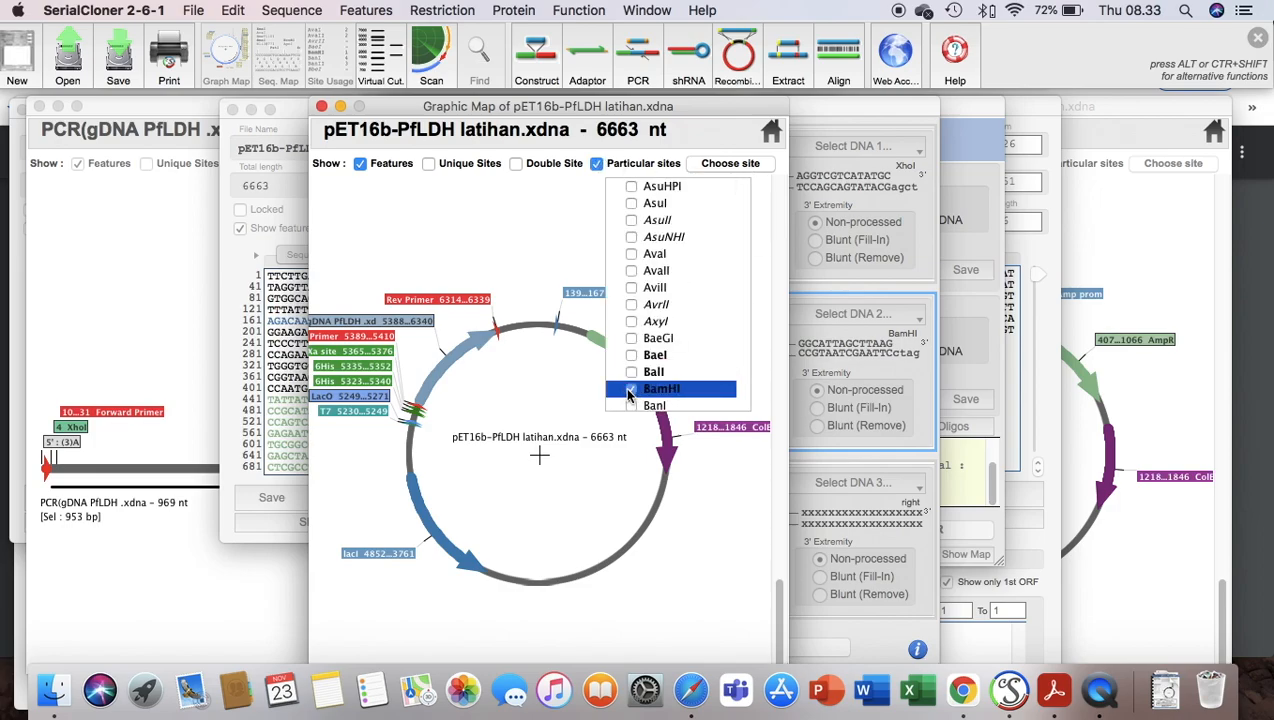
pyautogui.scroll(-20, 630, 394)
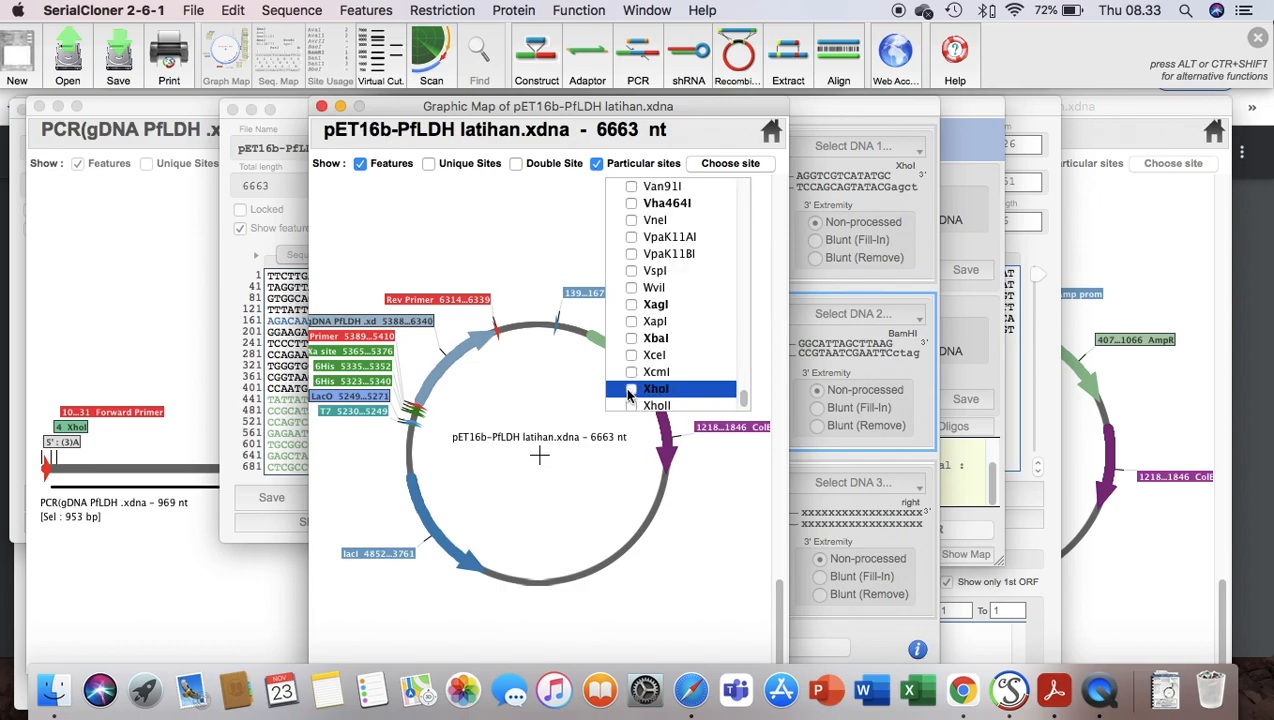
pyautogui.click(630, 391)
pyautogui.click(570, 236)
# Examine the insert between the XhoI and BamHI sites on the construct's map and read through its full sequence
pyautogui.scroll(2, 517, 339)
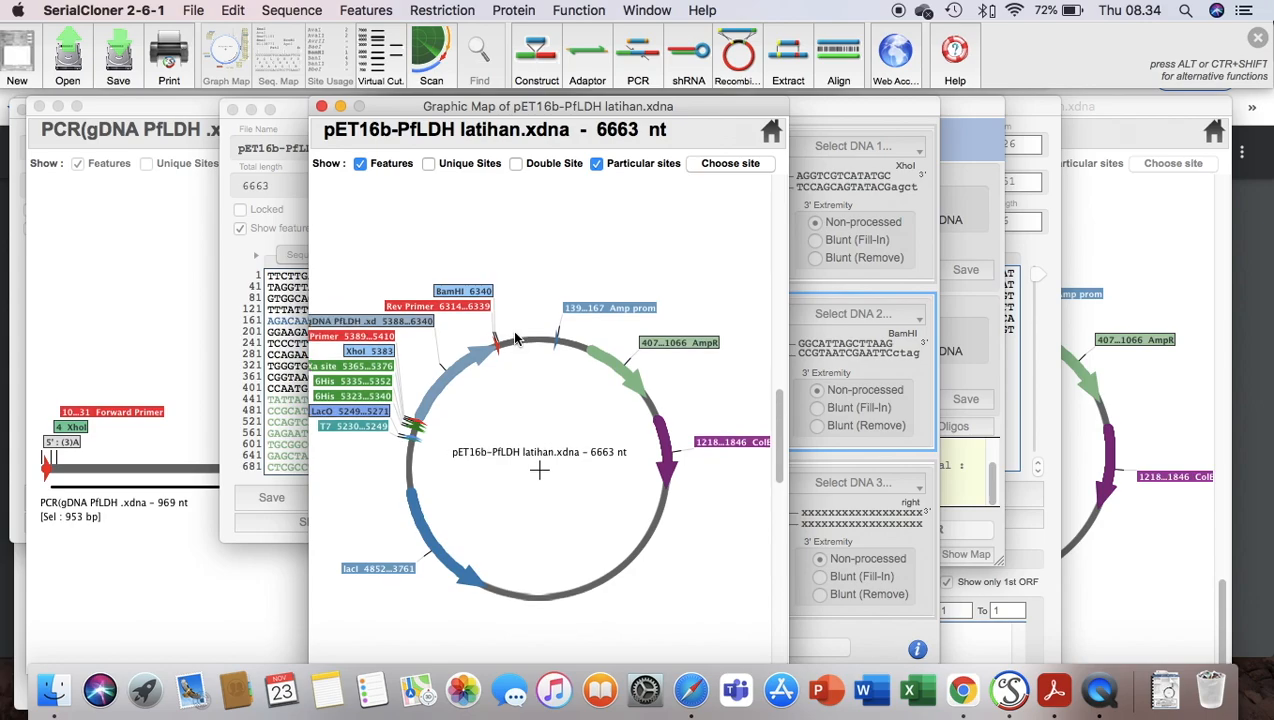
pyautogui.scroll(-1, 516, 339)
pyautogui.moveTo(591, 106); pyautogui.dragTo(534, 108)
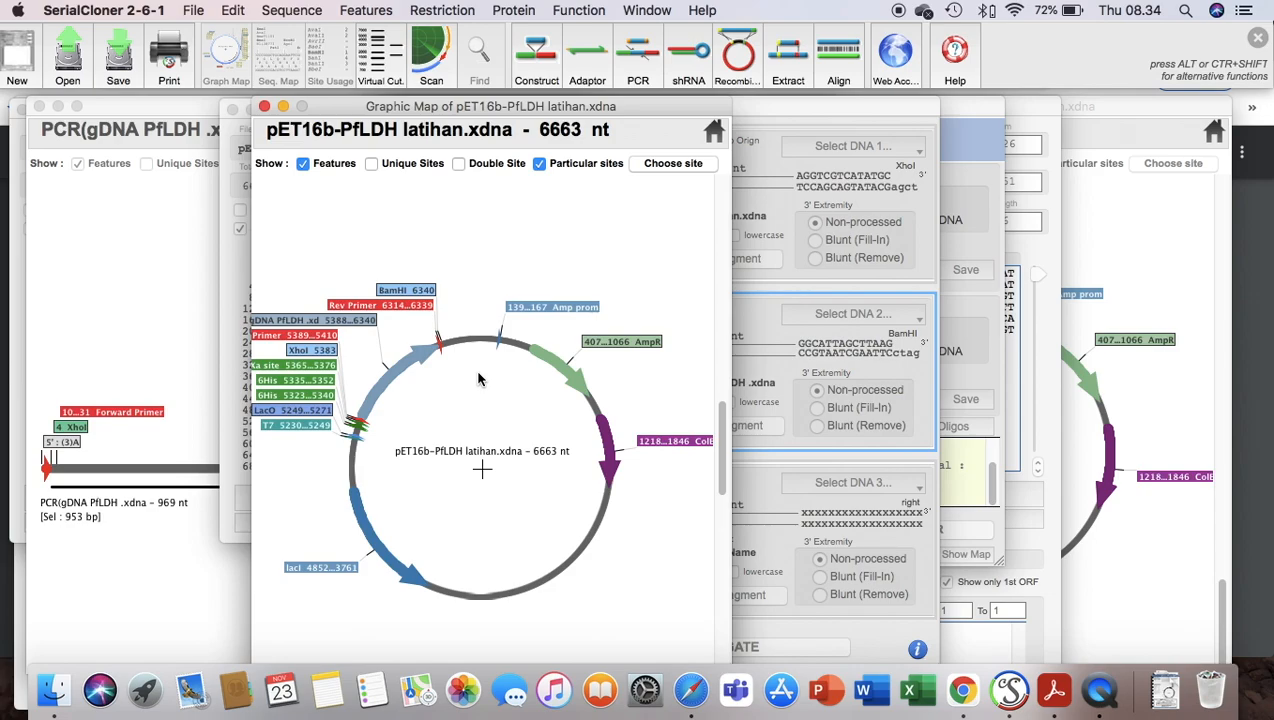
pyautogui.scroll(2, 480, 378)
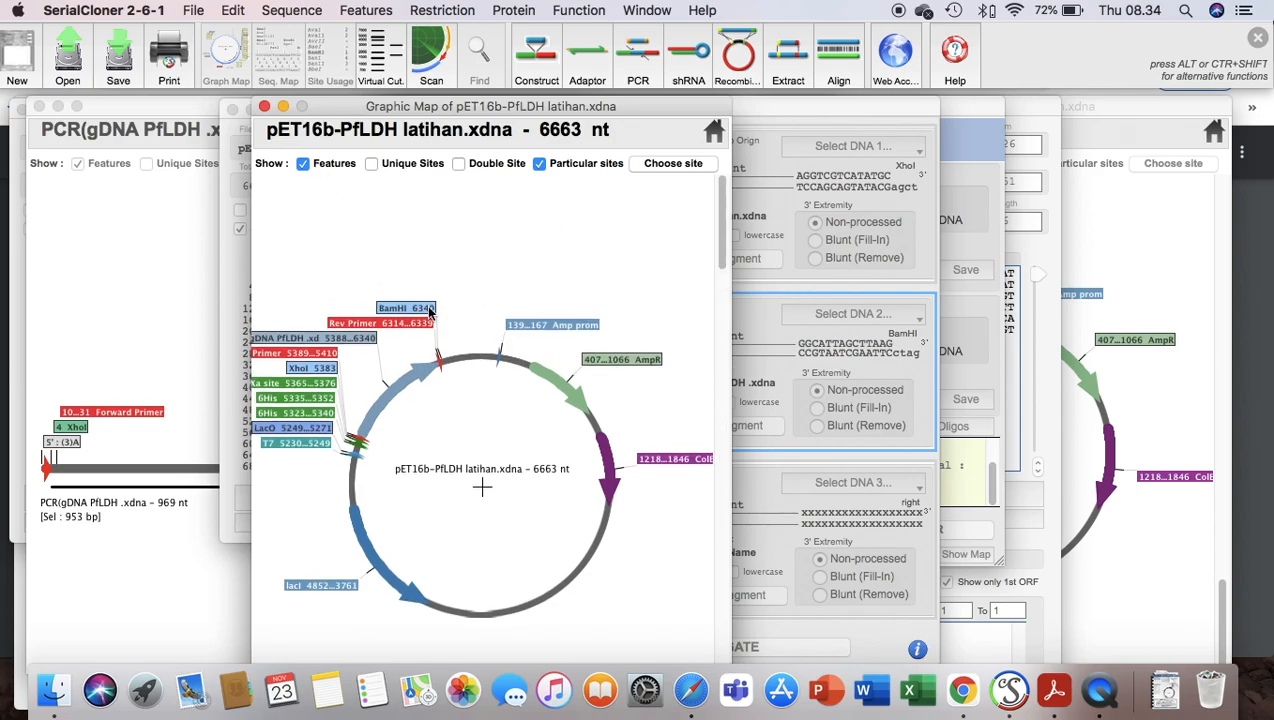
pyautogui.click(241, 273)
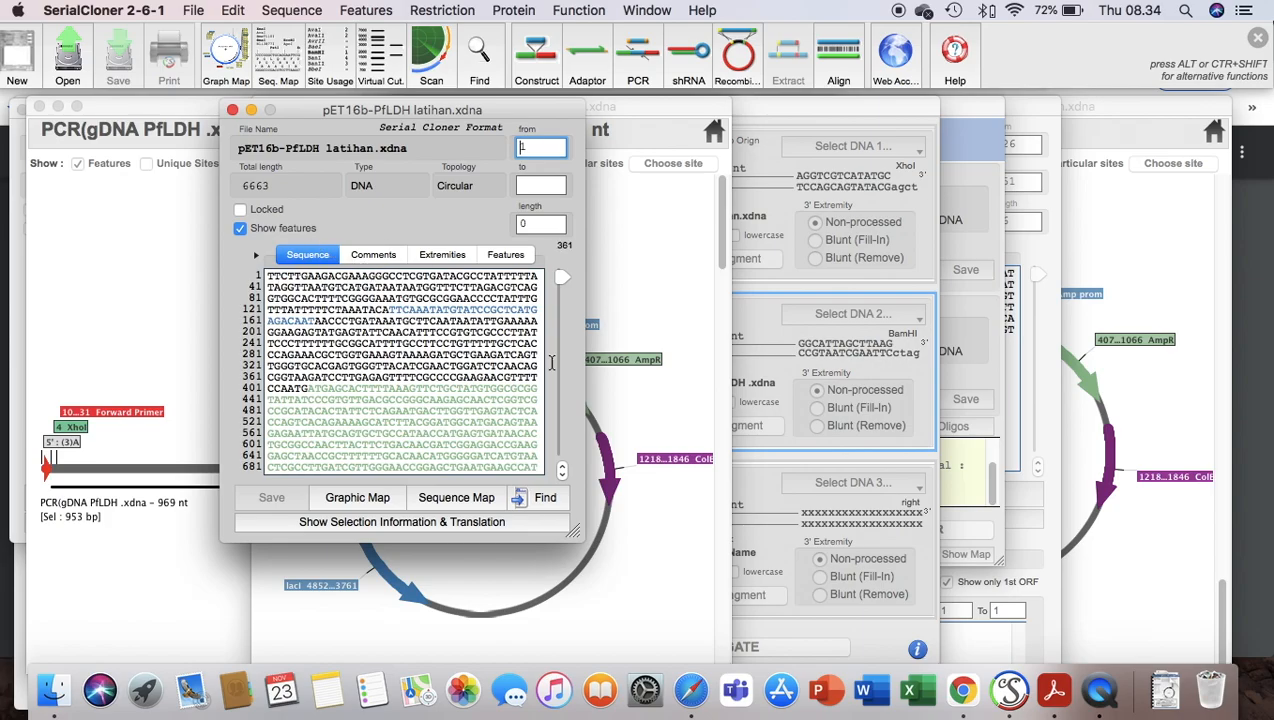
pyautogui.scroll(-15, 480, 335)
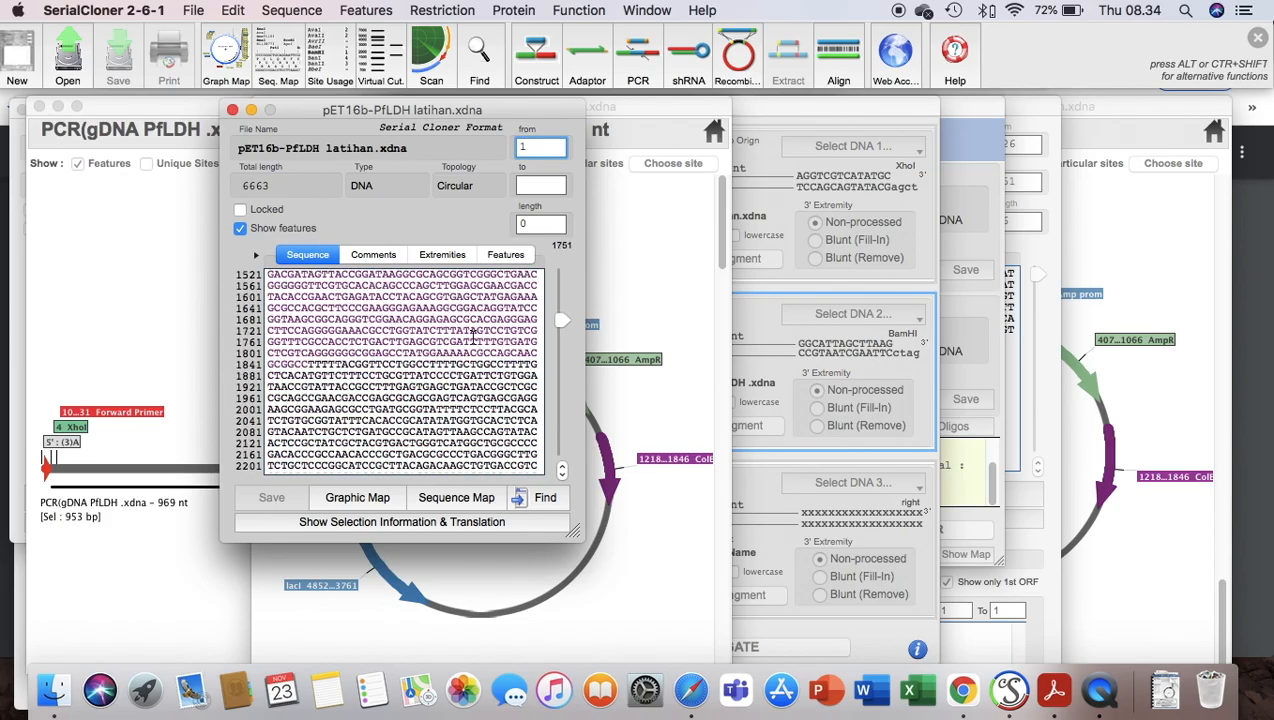
pyautogui.click(674, 278)
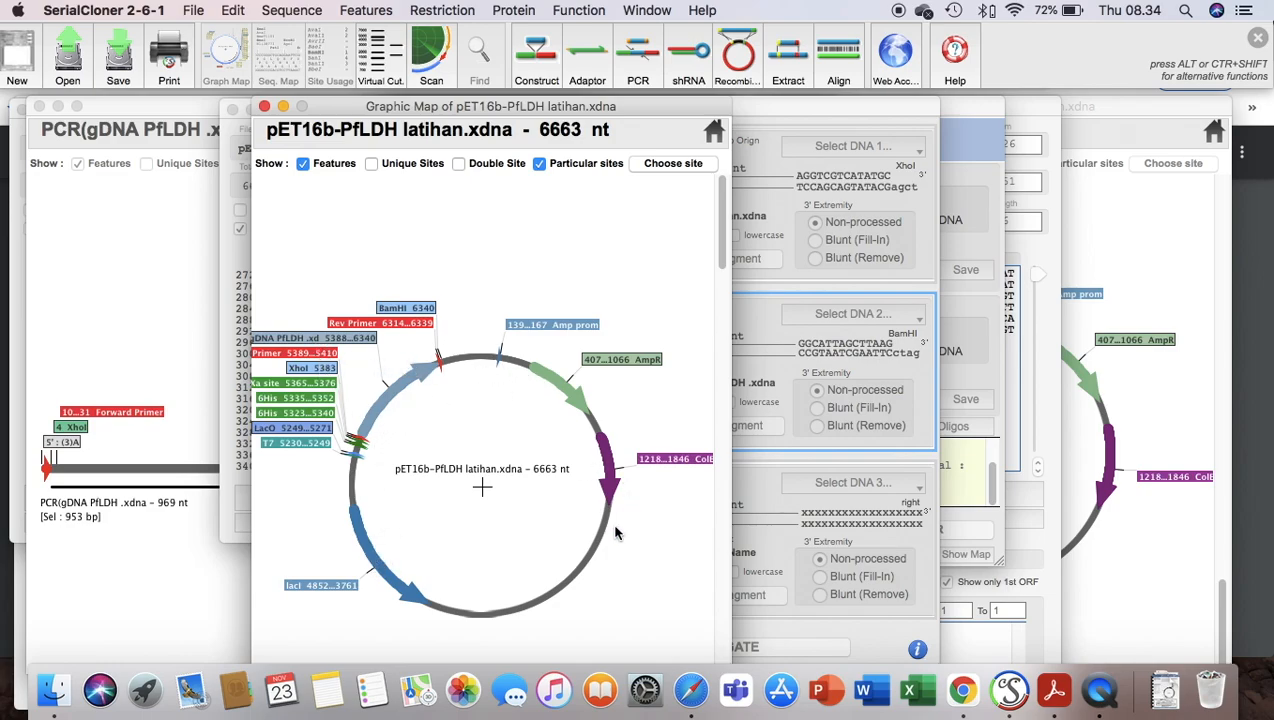
pyautogui.click(239, 248)
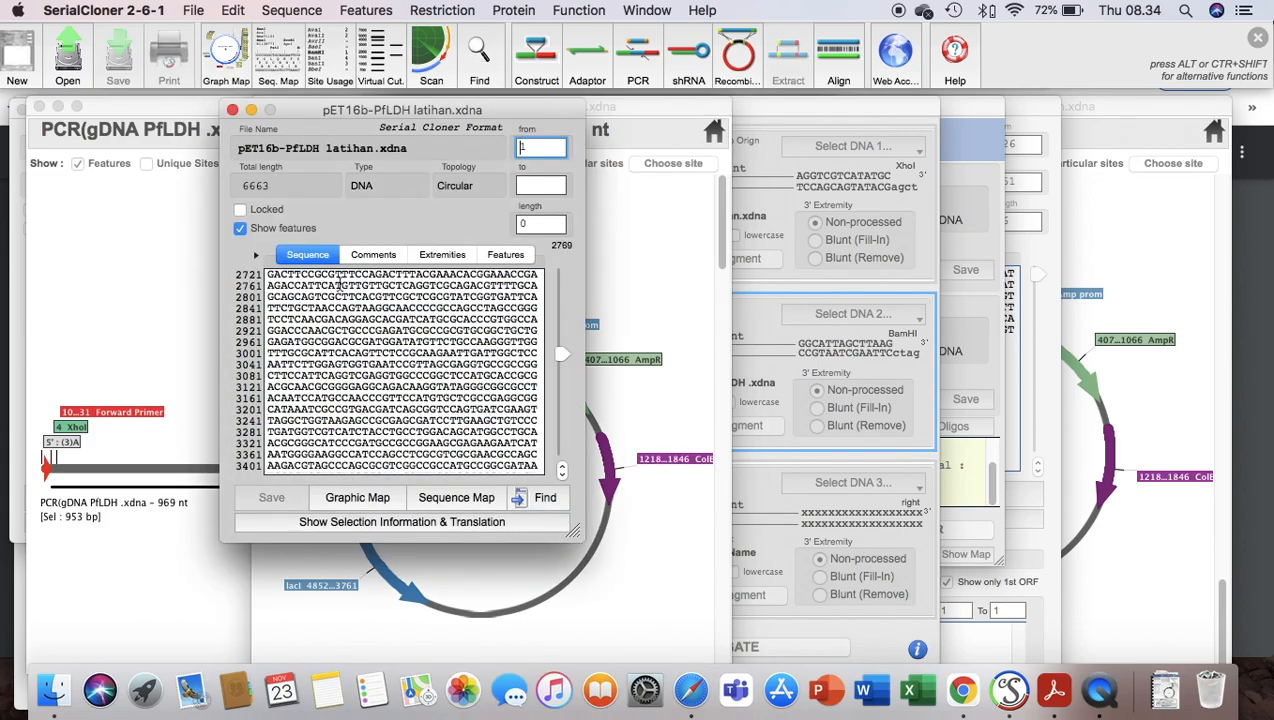
pyautogui.scroll(-15, 430, 378)
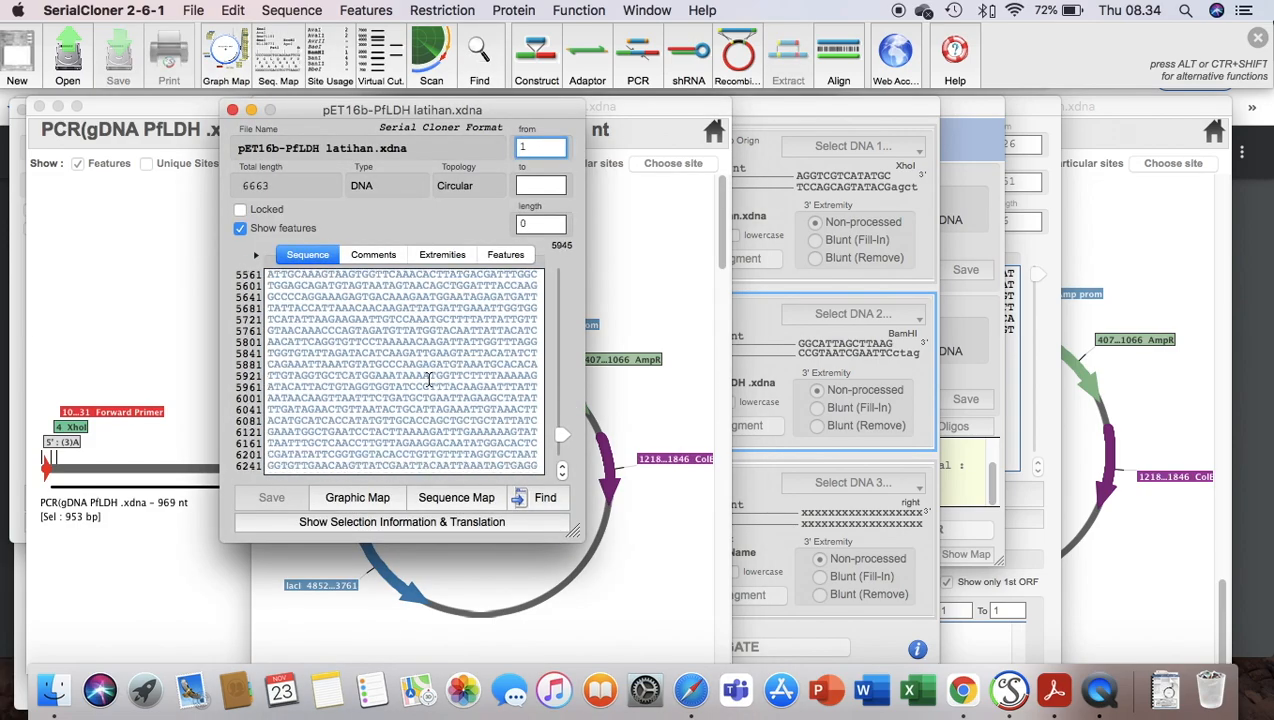
# Open the AmpR feature of the construct for editing
pyautogui.click(506, 254)
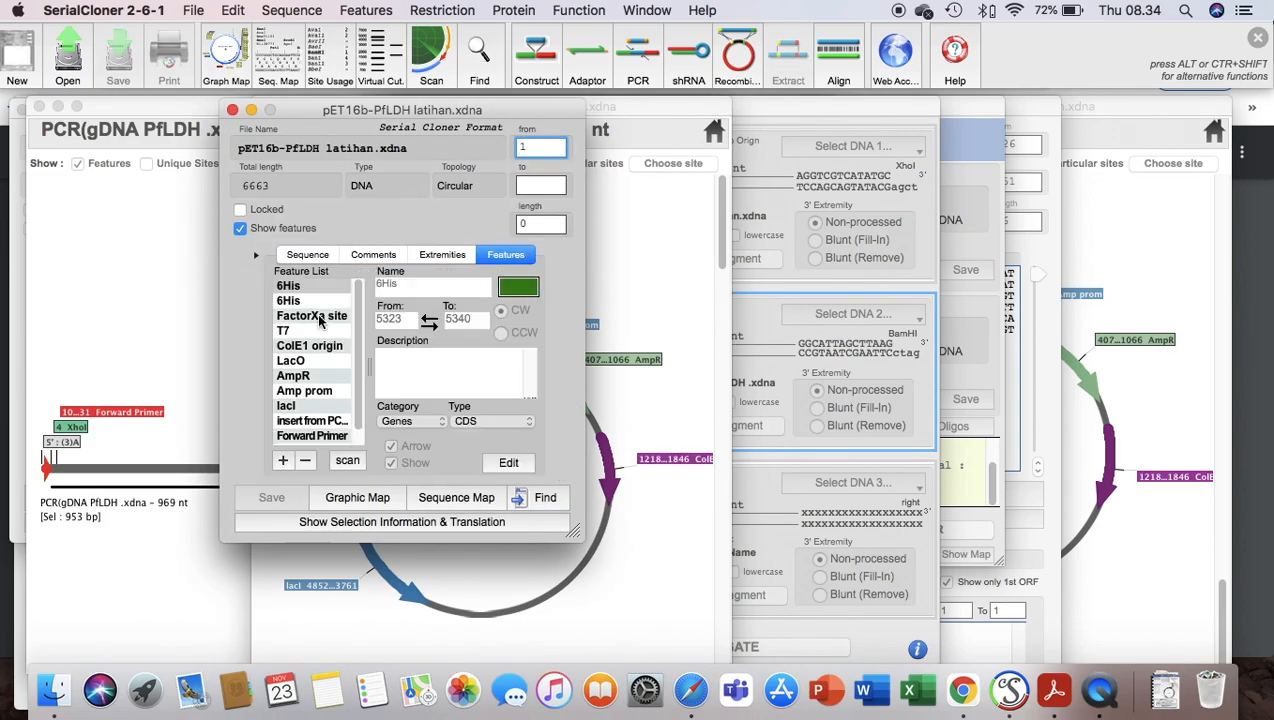
pyautogui.click(320, 378)
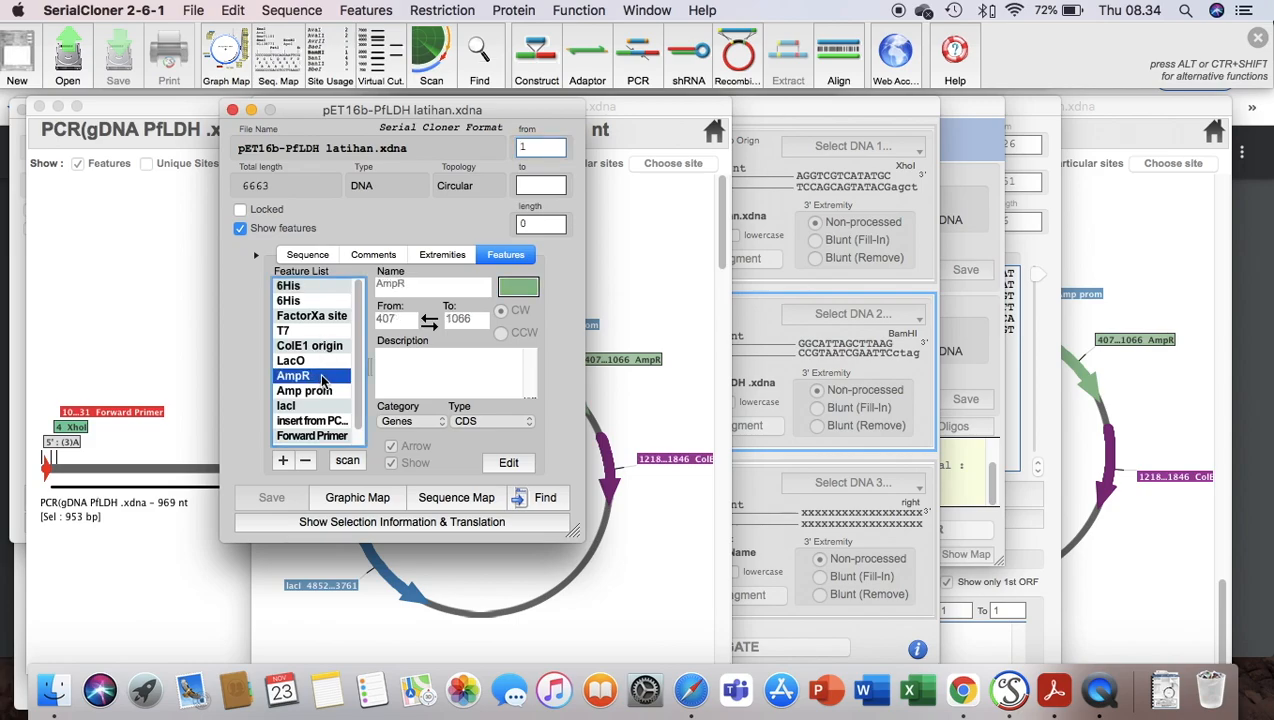
pyautogui.click(510, 463)
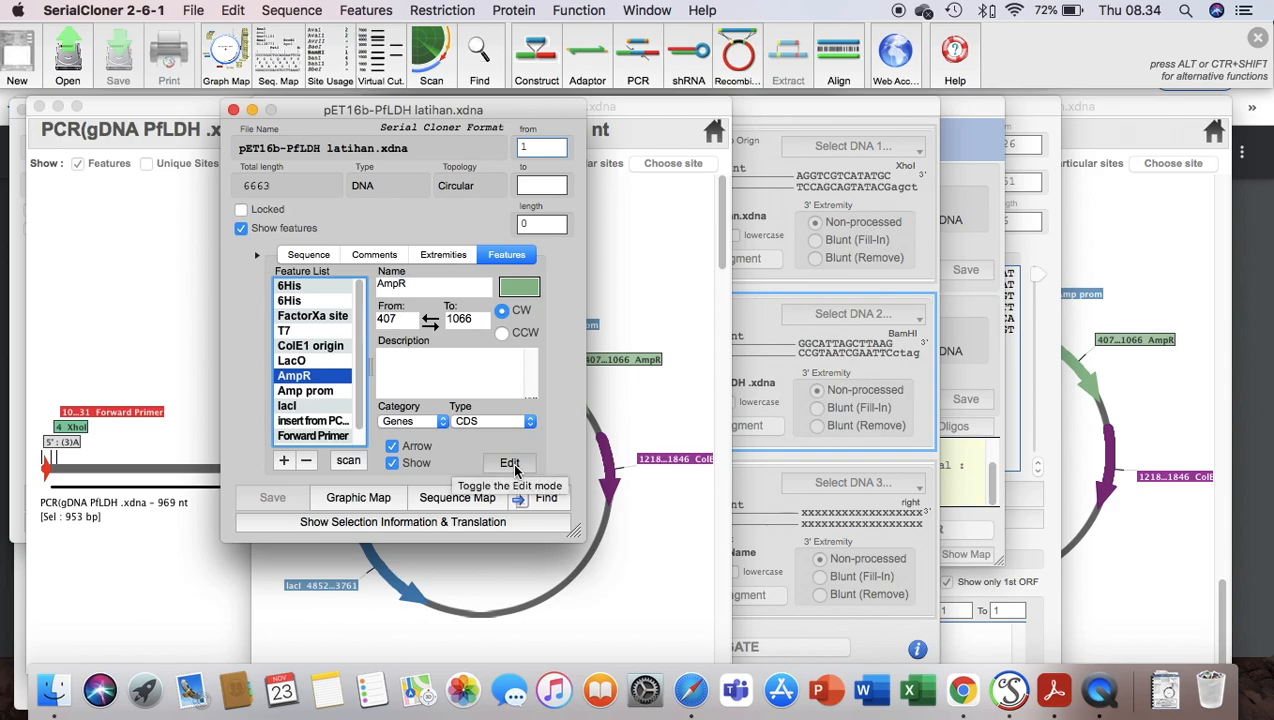
# Lock the pET16b-PfLDH latihan sequence and review the insert region near its end
pyautogui.click(323, 256)
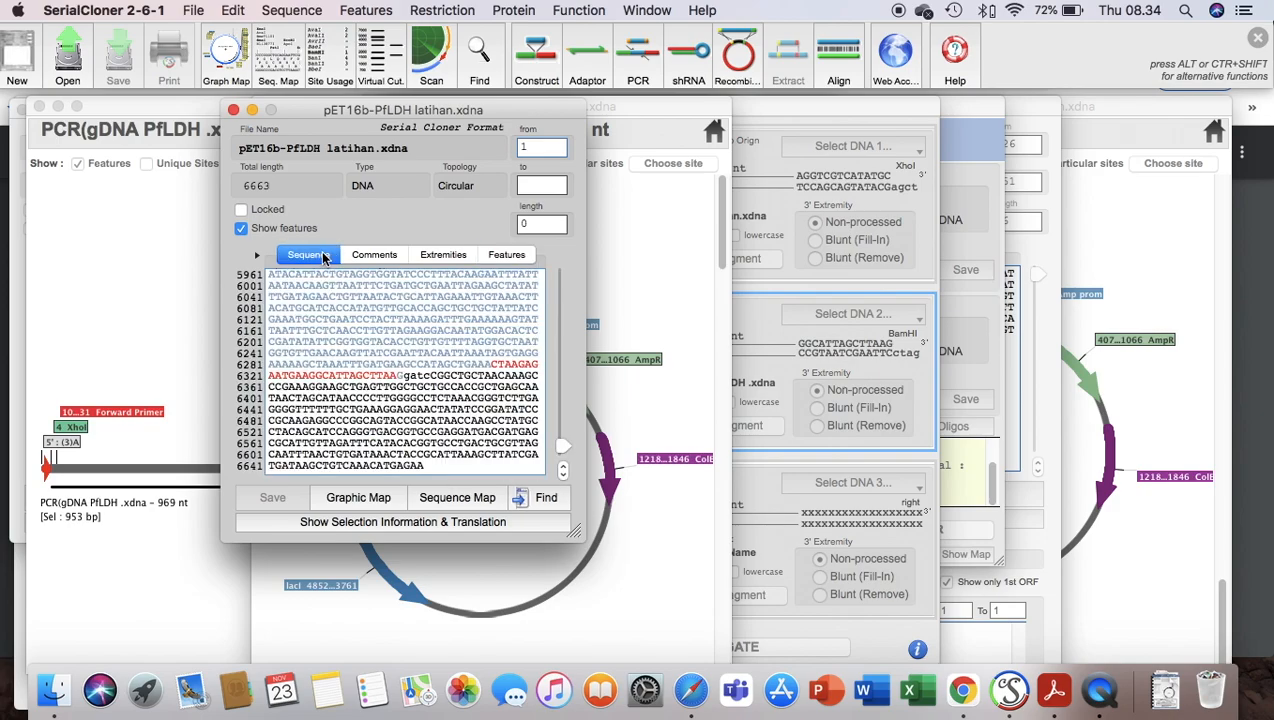
pyautogui.click(242, 211)
pyautogui.scroll(20, 415, 342)
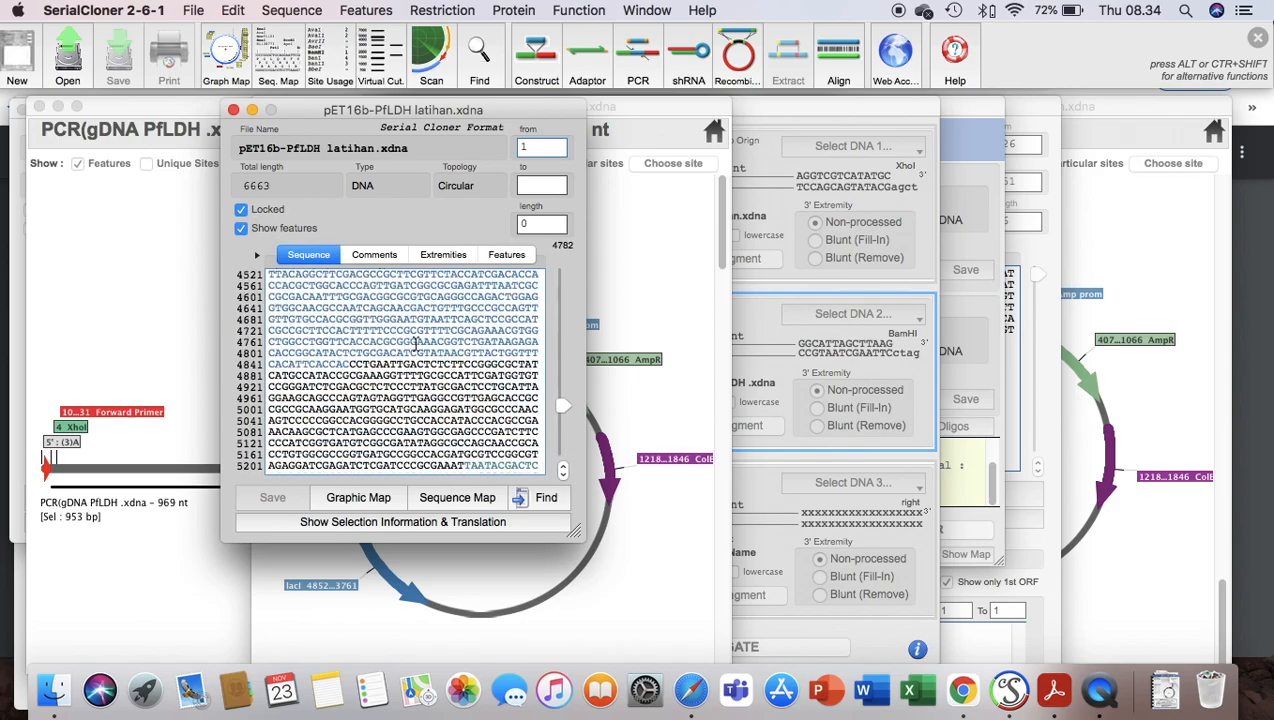
pyautogui.scroll(-20, 415, 342)
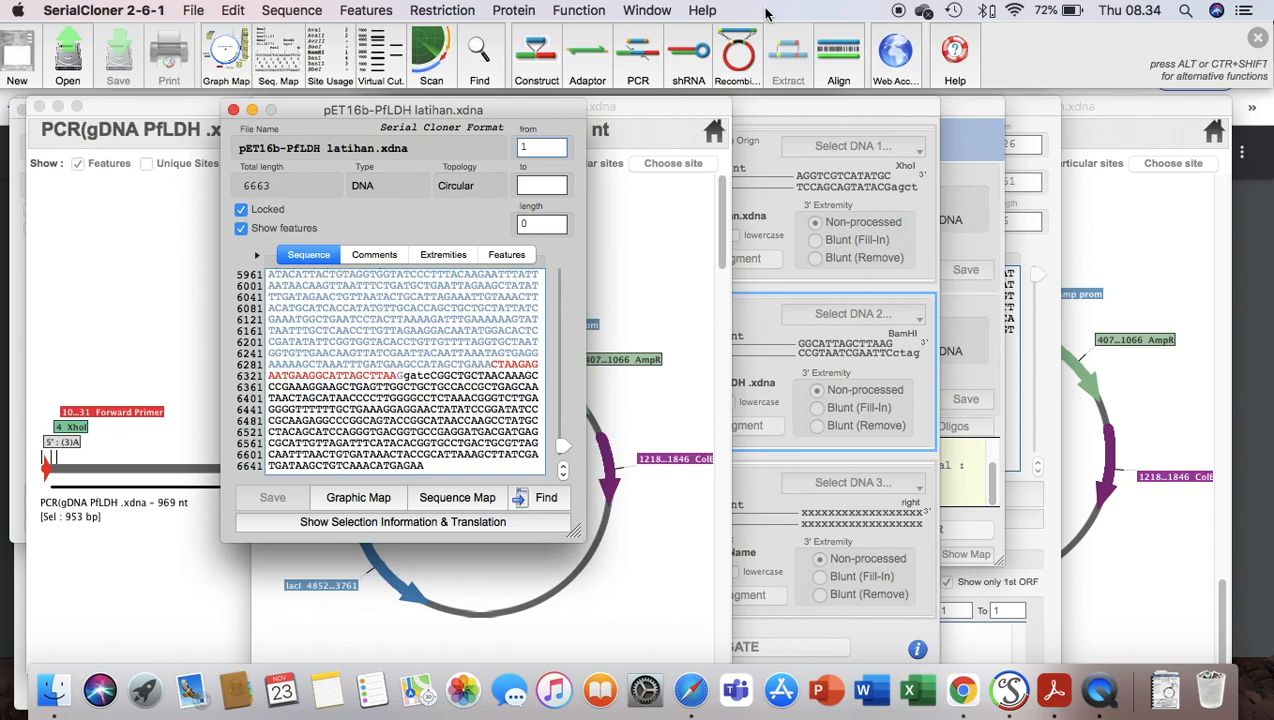
# Bring the gDNA PfLDH .xdna sequence to the front, open its Find tool and move the window so the tool is fully visible
pyautogui.click(658, 12)
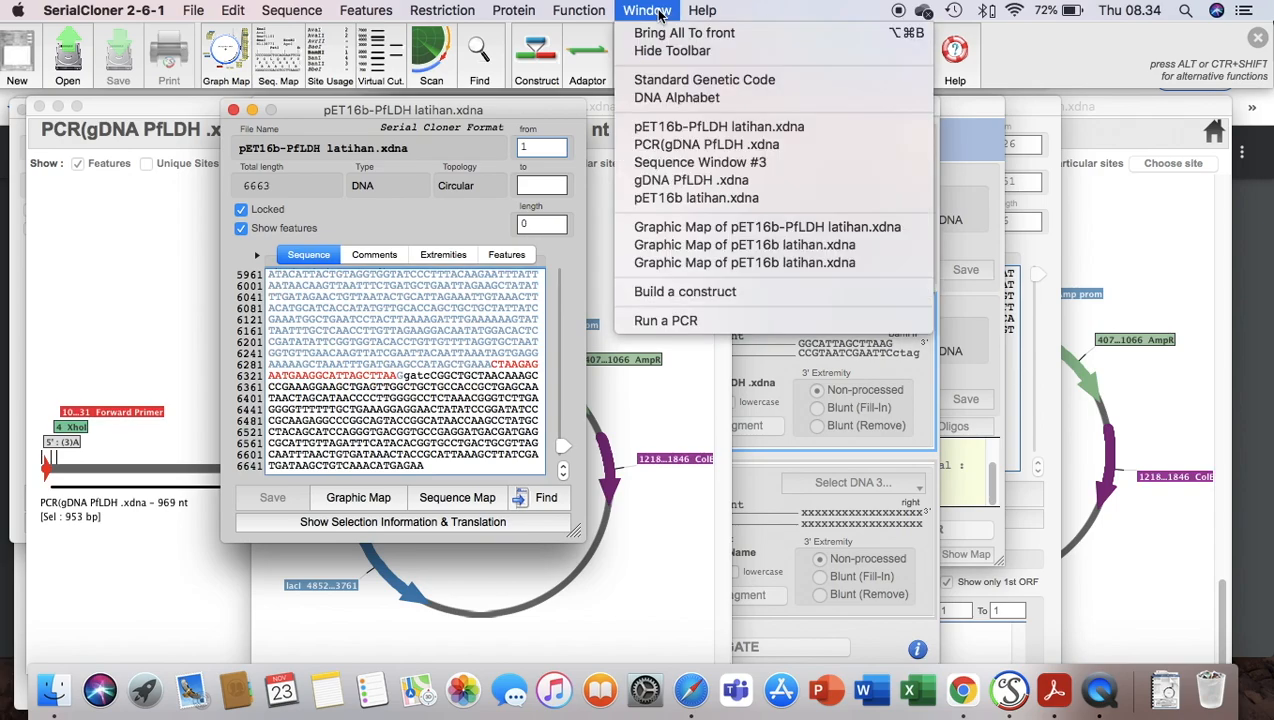
pyautogui.click(766, 181)
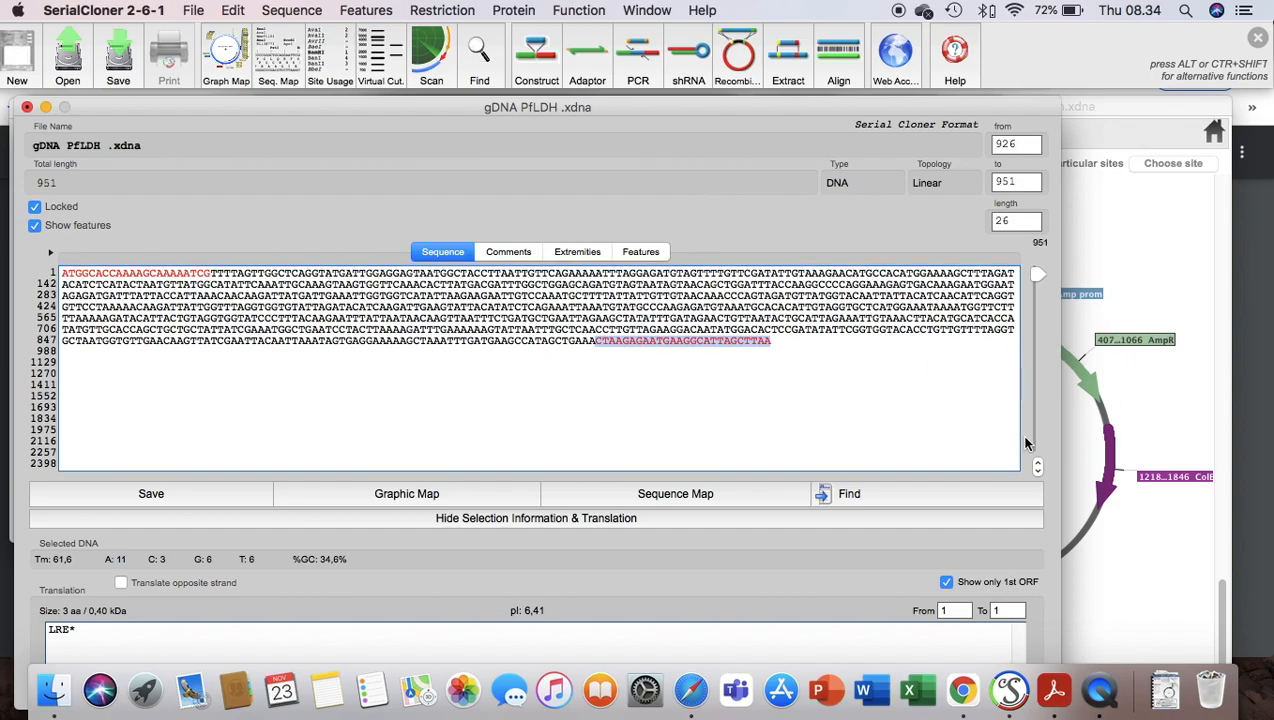
pyautogui.click(995, 500)
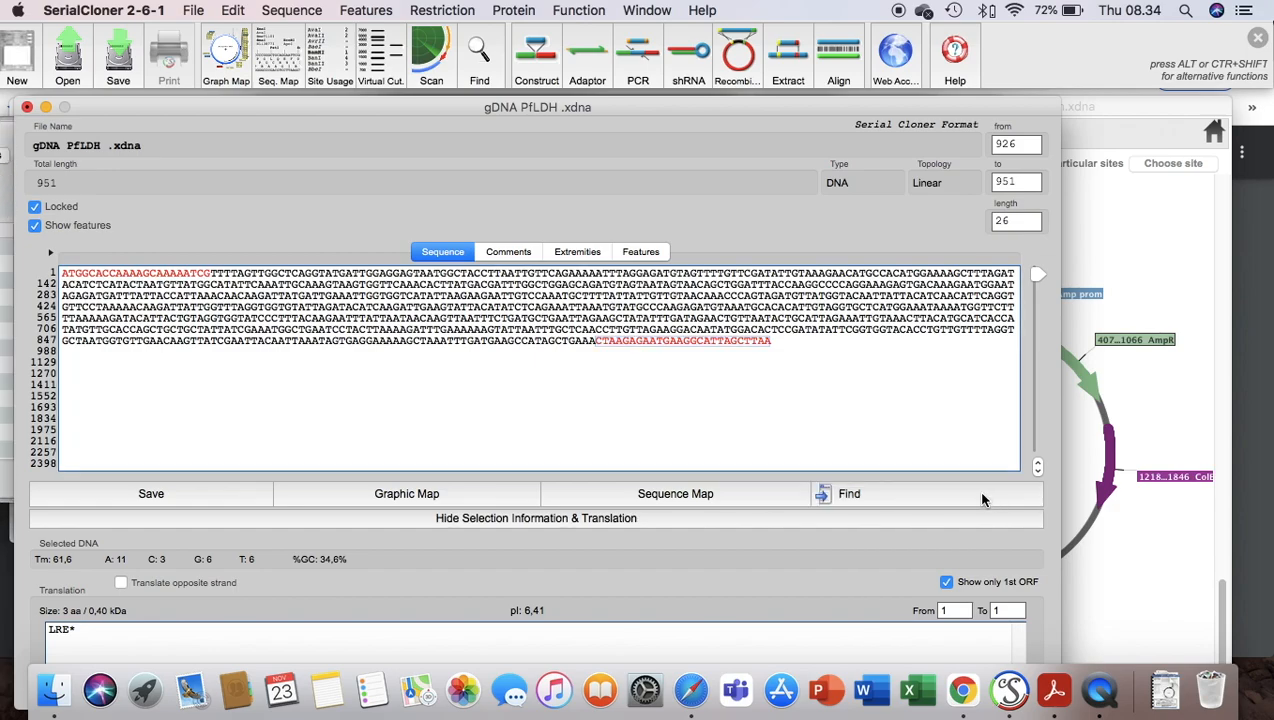
pyautogui.click(824, 496)
pyautogui.moveTo(889, 106); pyautogui.dragTo(920, 106)
pyautogui.click(860, 494)
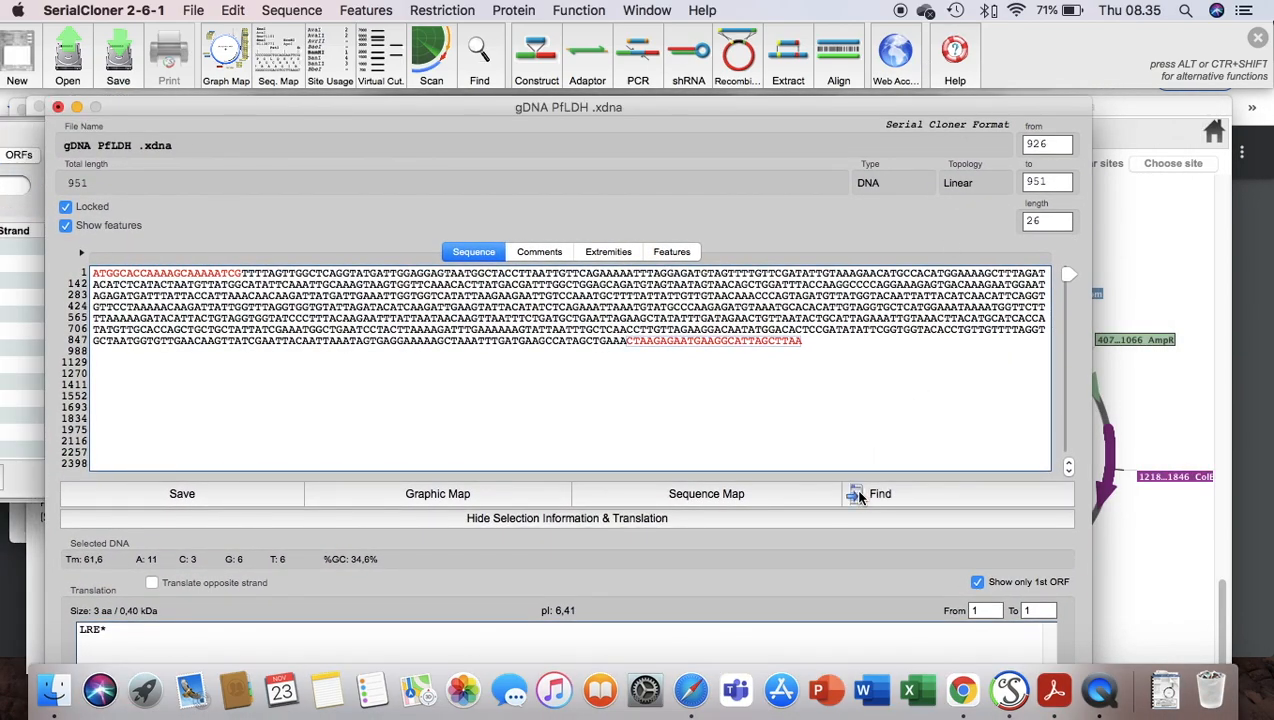
pyautogui.moveTo(905, 113); pyautogui.dragTo(1132, 126)
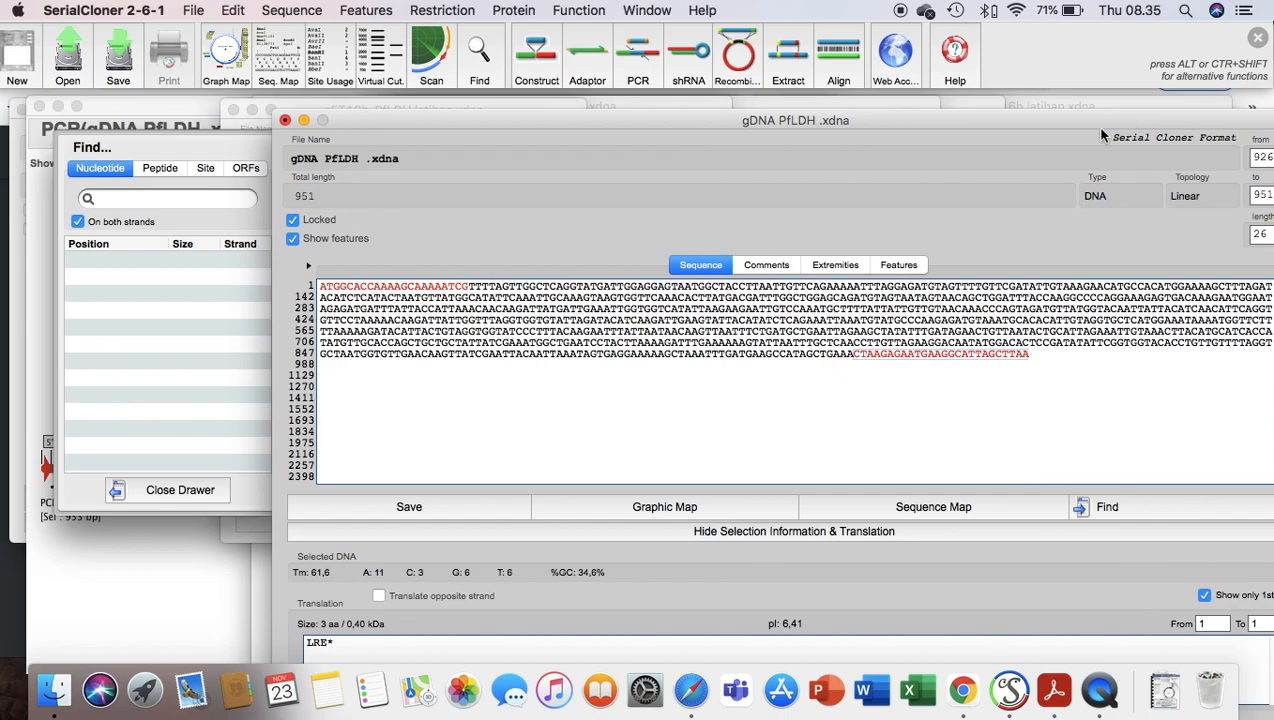
# Search the gDNA PfLDH sequence for BamHI restriction sites
pyautogui.click(158, 167)
pyautogui.click(205, 169)
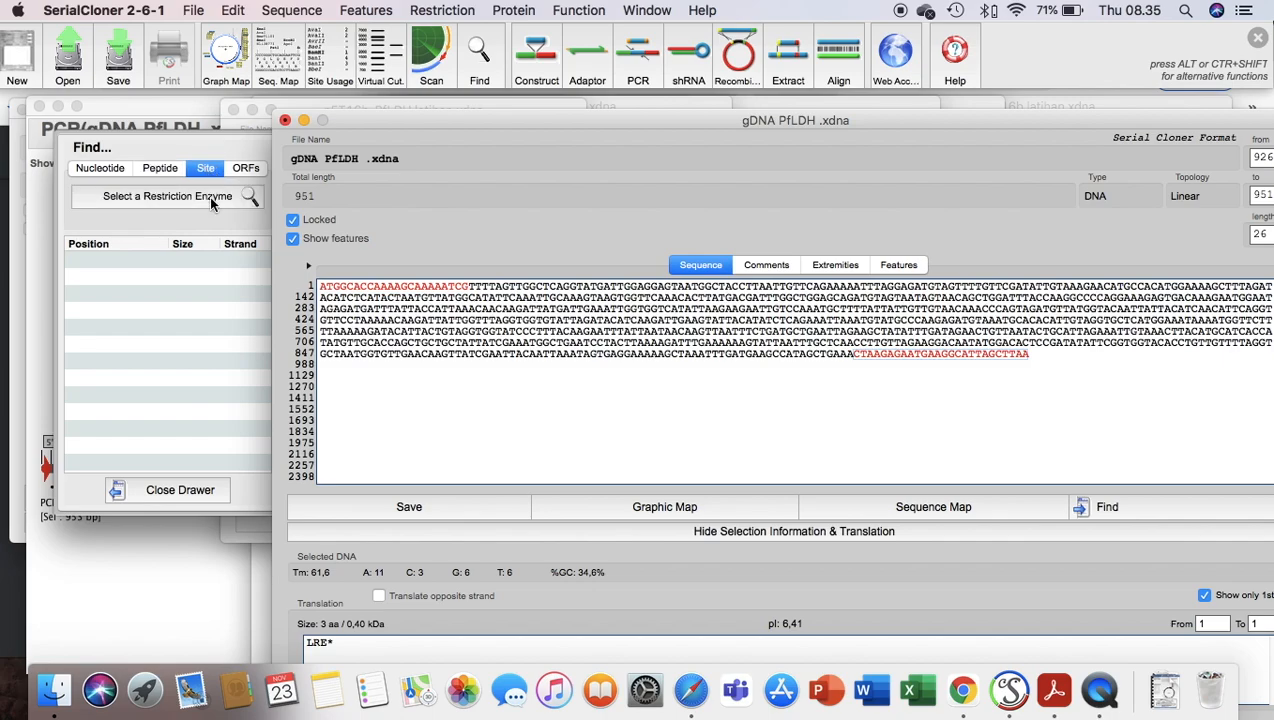
pyautogui.click(211, 200)
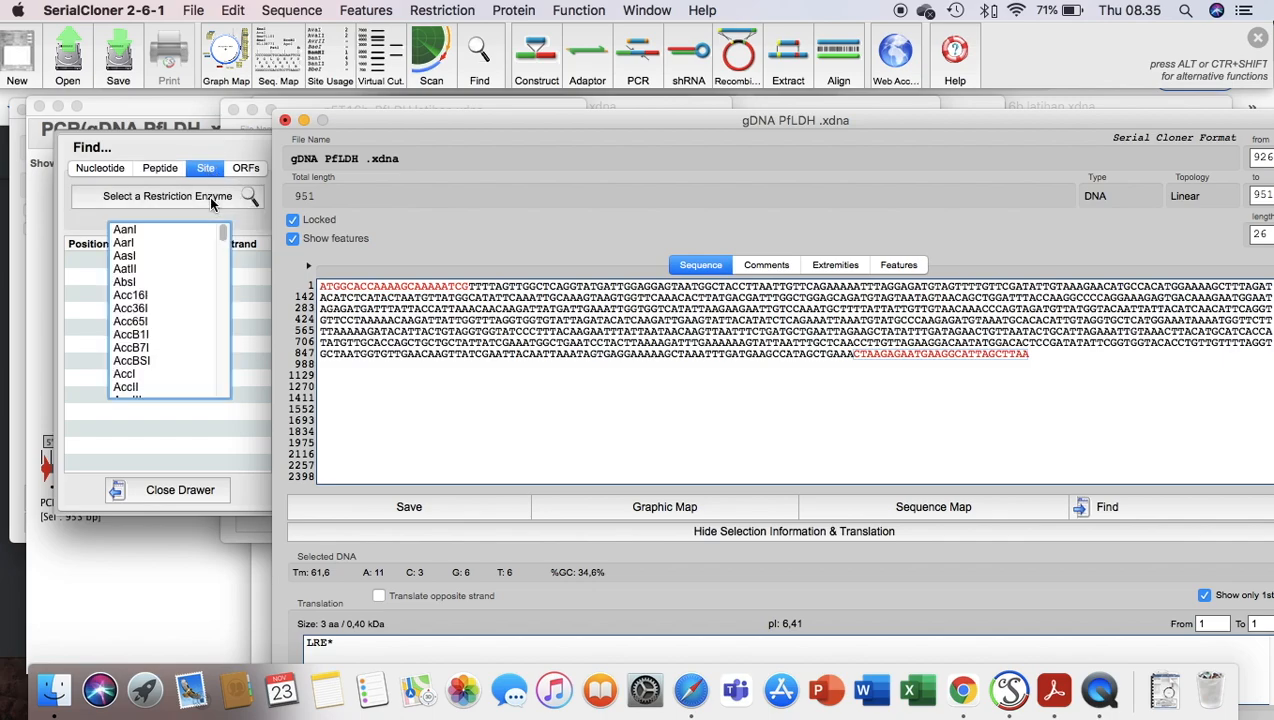
pyautogui.write('bam')
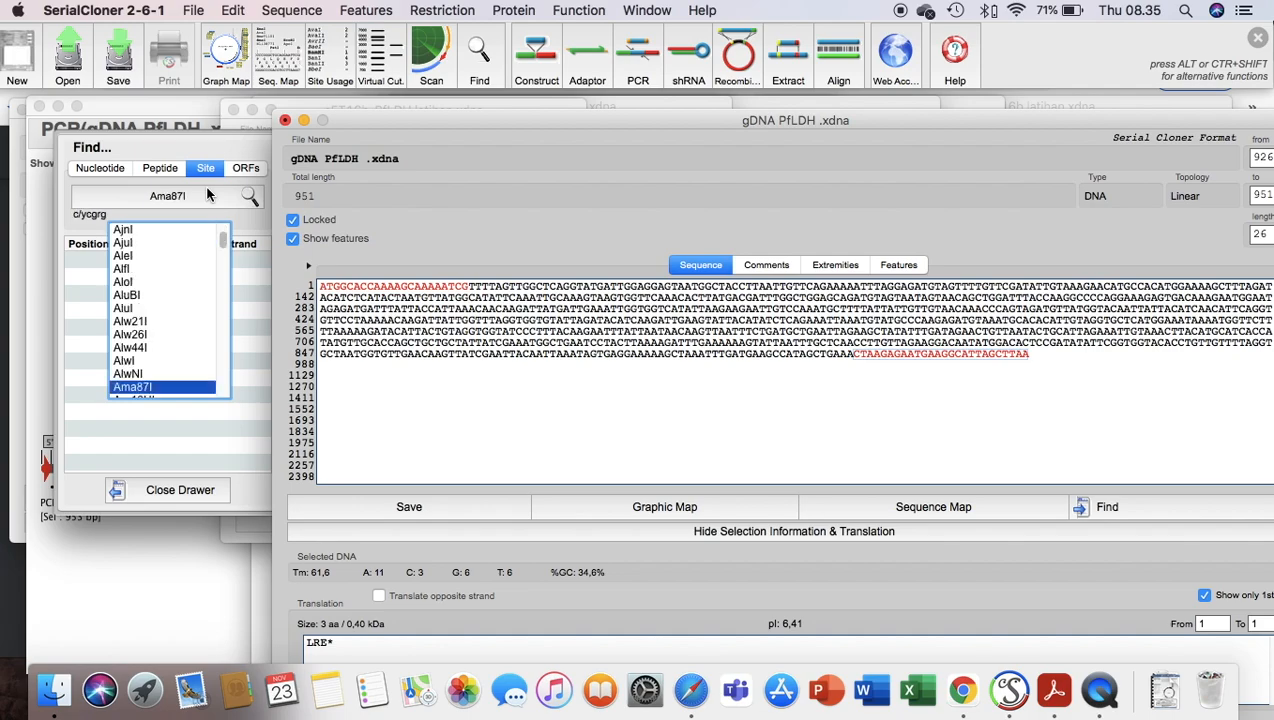
pyautogui.write('h')
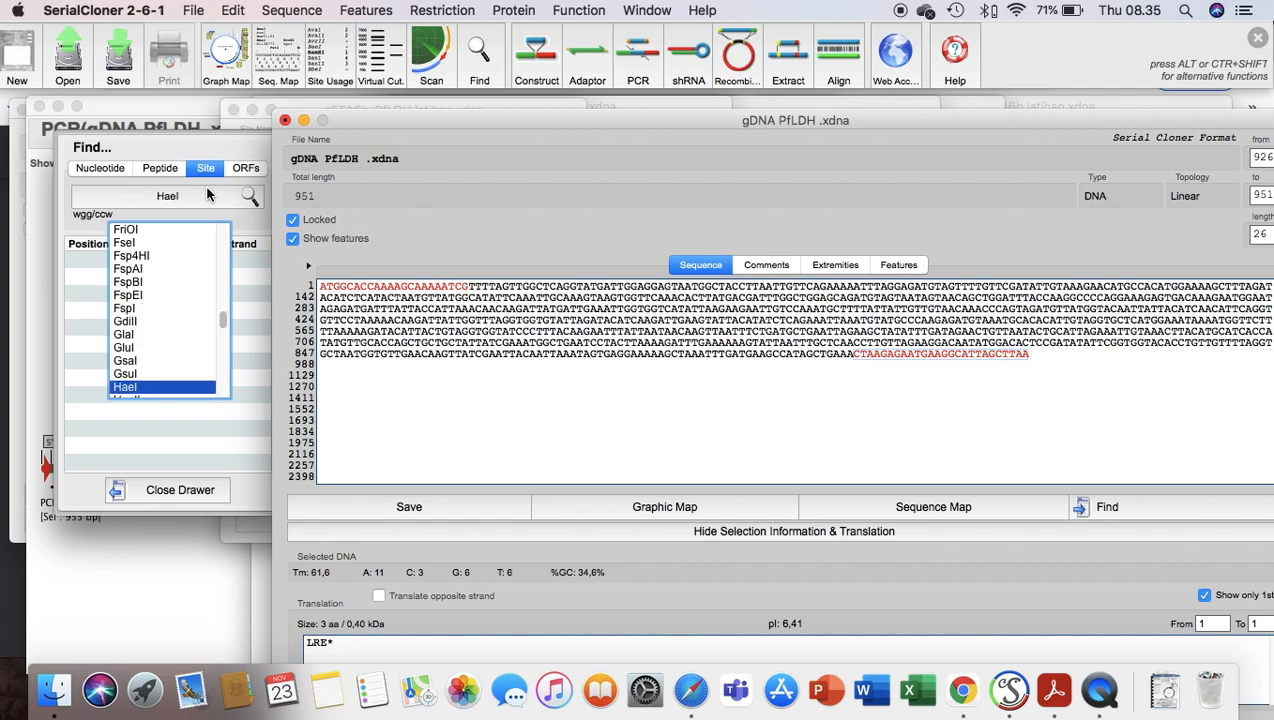
pyautogui.write('b')
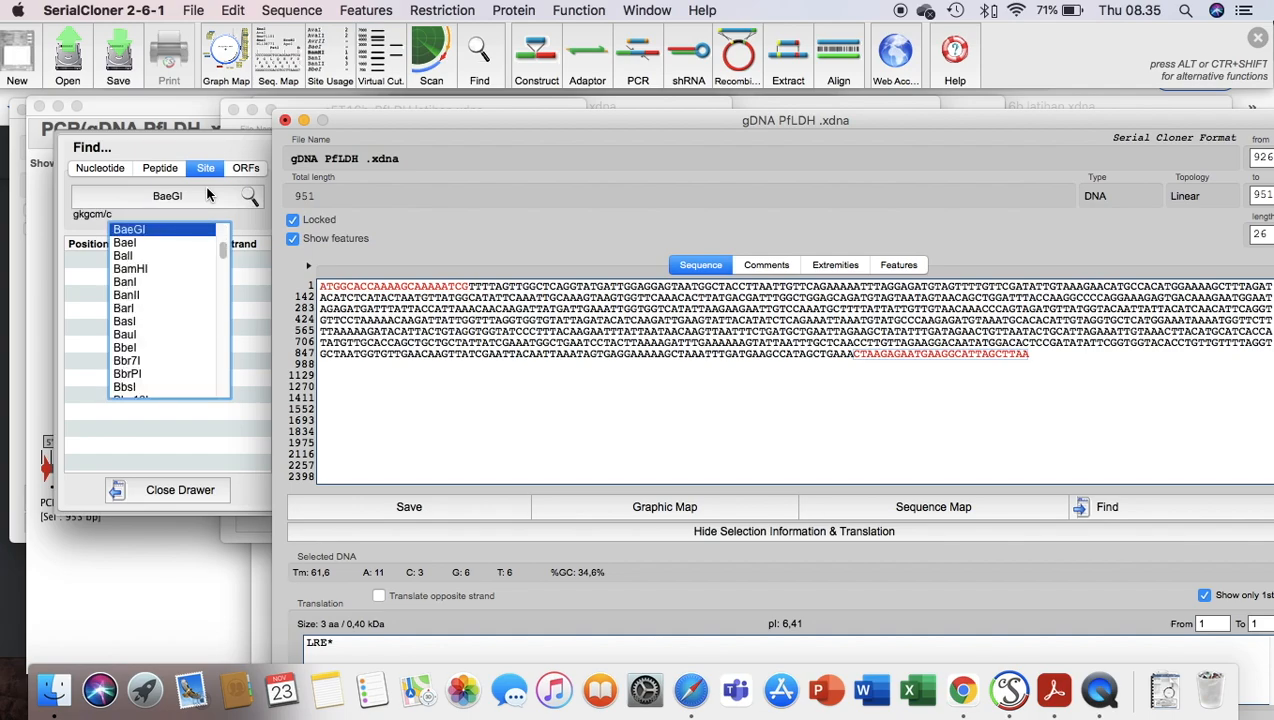
pyautogui.click(176, 269)
pyautogui.click(241, 199)
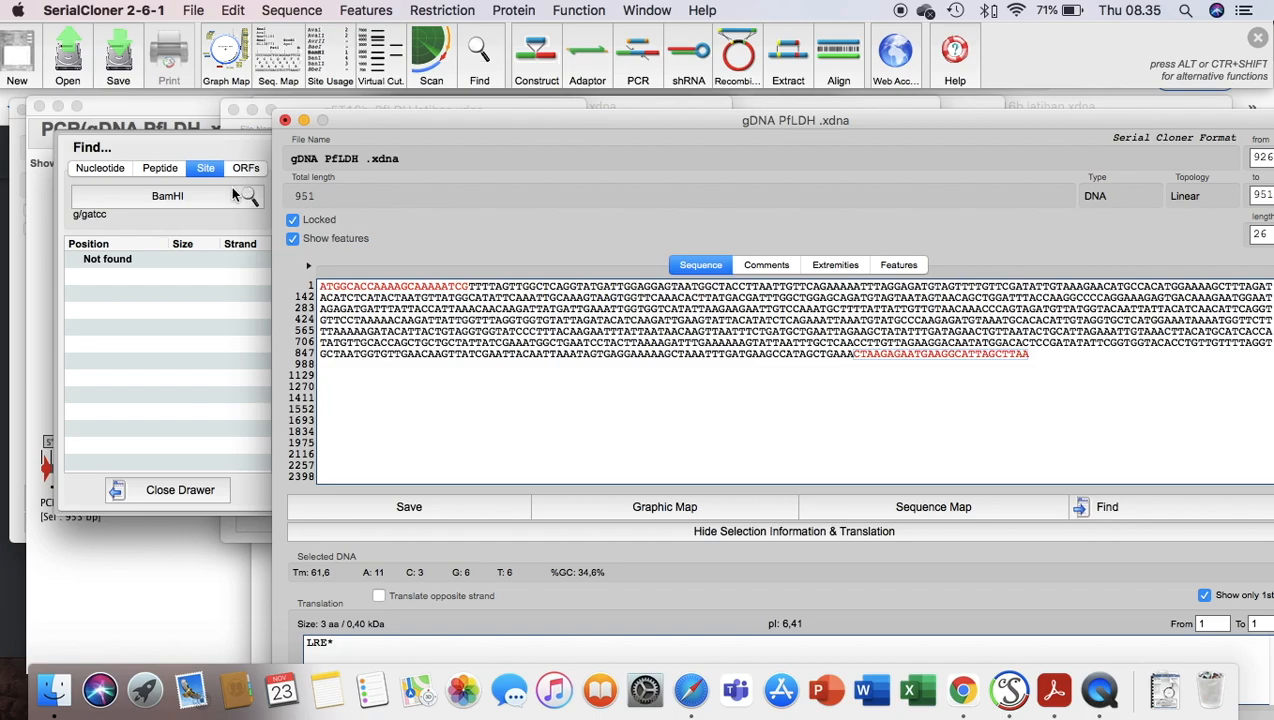
# Search the gDNA PfLDH sequence for XhoI restriction sites and close the Find tool
pyautogui.click(201, 203)
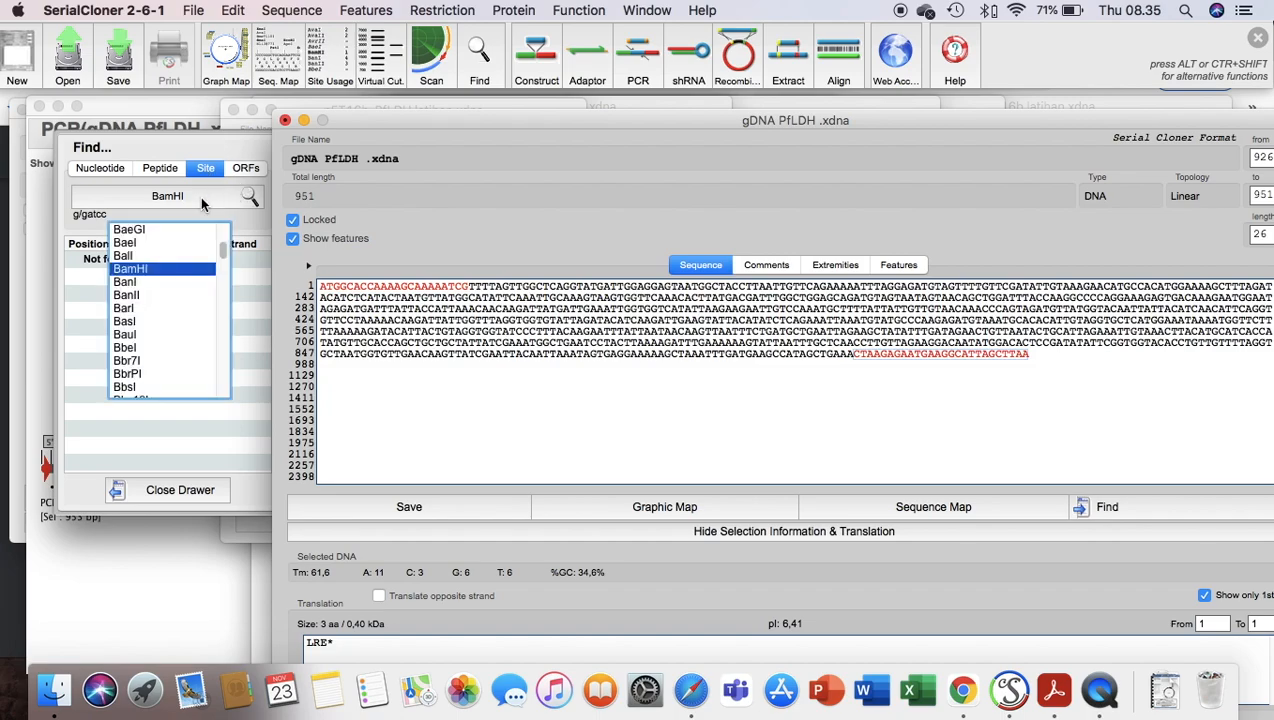
pyautogui.write('xh')
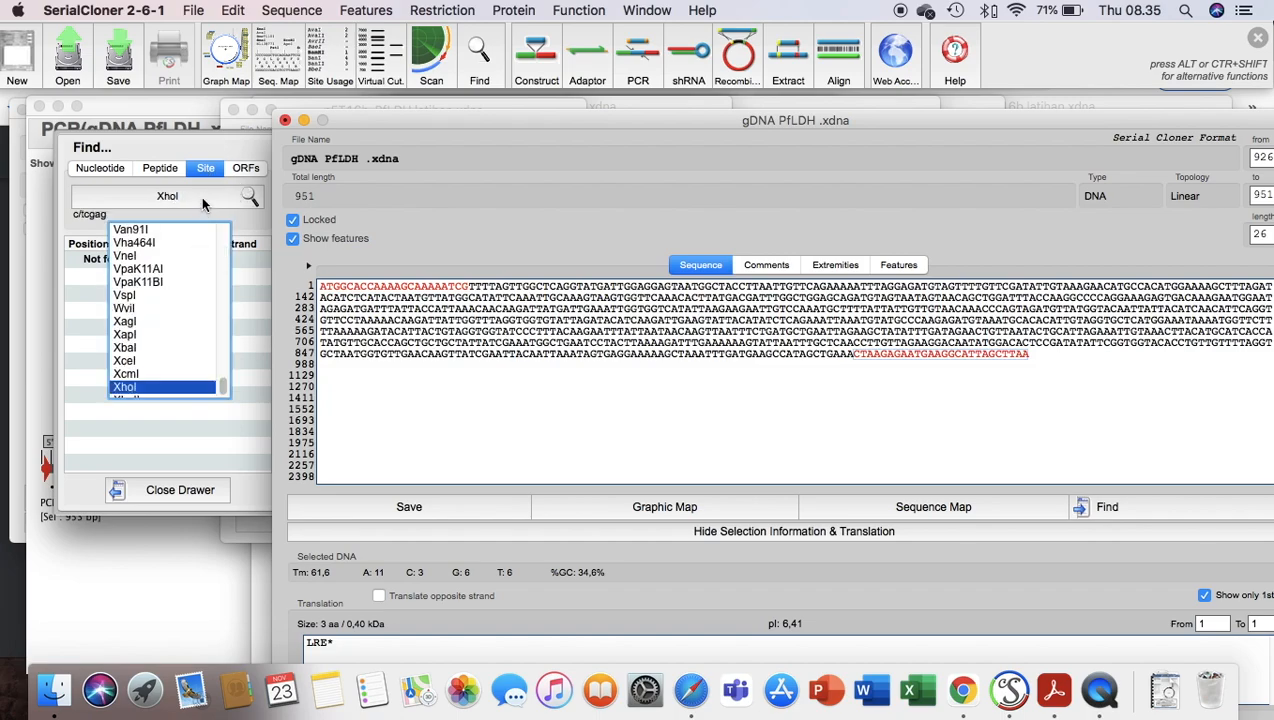
pyautogui.press('Return')
pyautogui.click(227, 201)
pyautogui.click(231, 203)
pyautogui.click(250, 201)
pyautogui.click(76, 275)
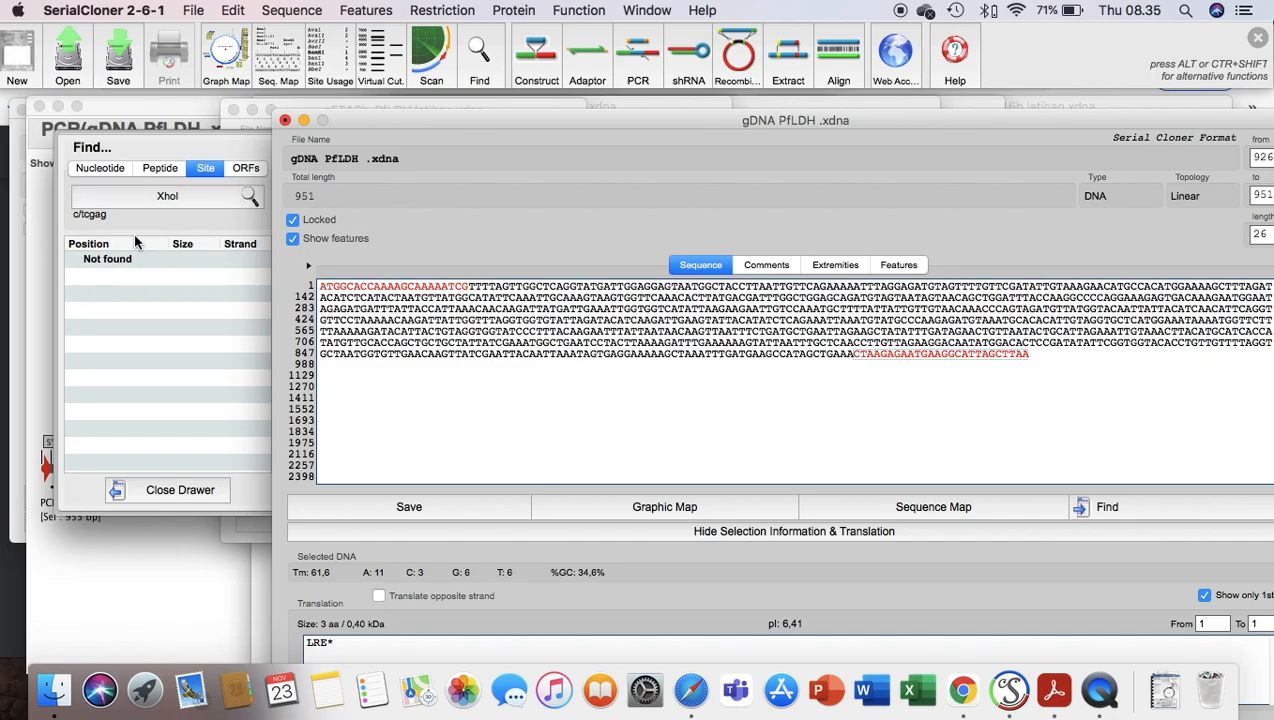
pyautogui.click(199, 490)
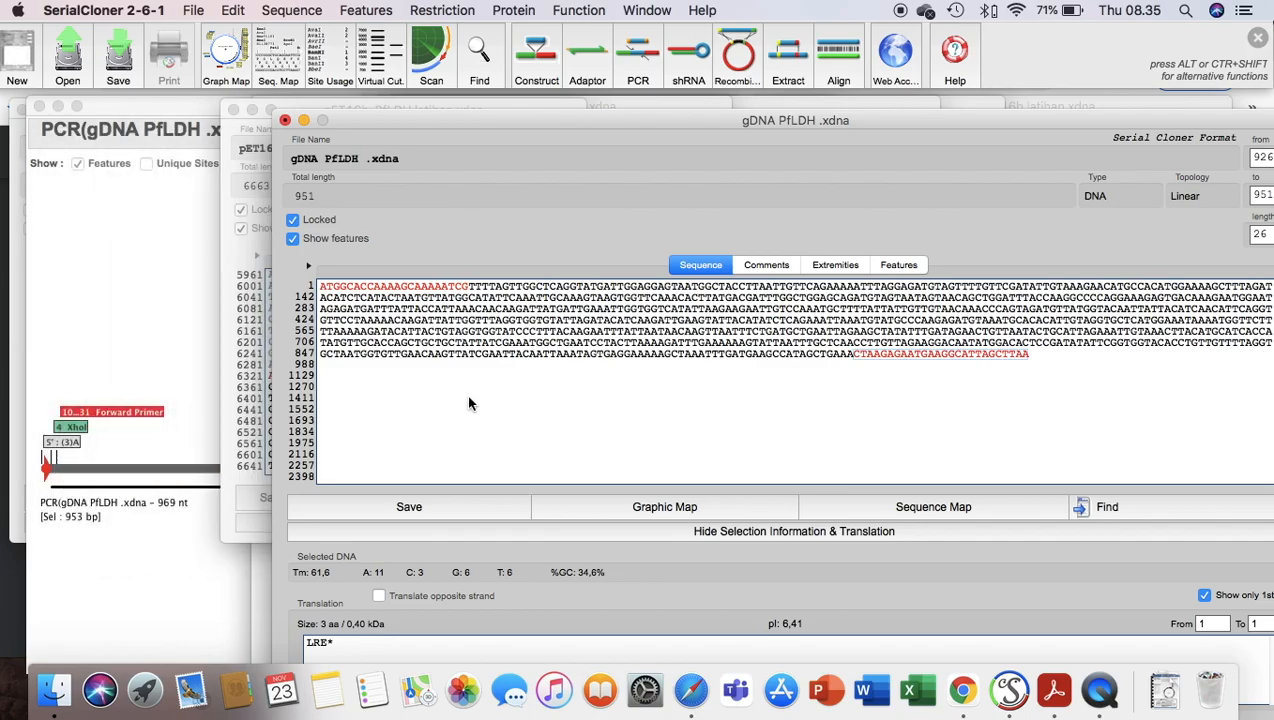
# Bring the graphic map of pET16b-PfLDH latihan.xdna to the front and review the insert between XhoI and BamHI
pyautogui.moveTo(833, 118); pyautogui.dragTo(724, 121)
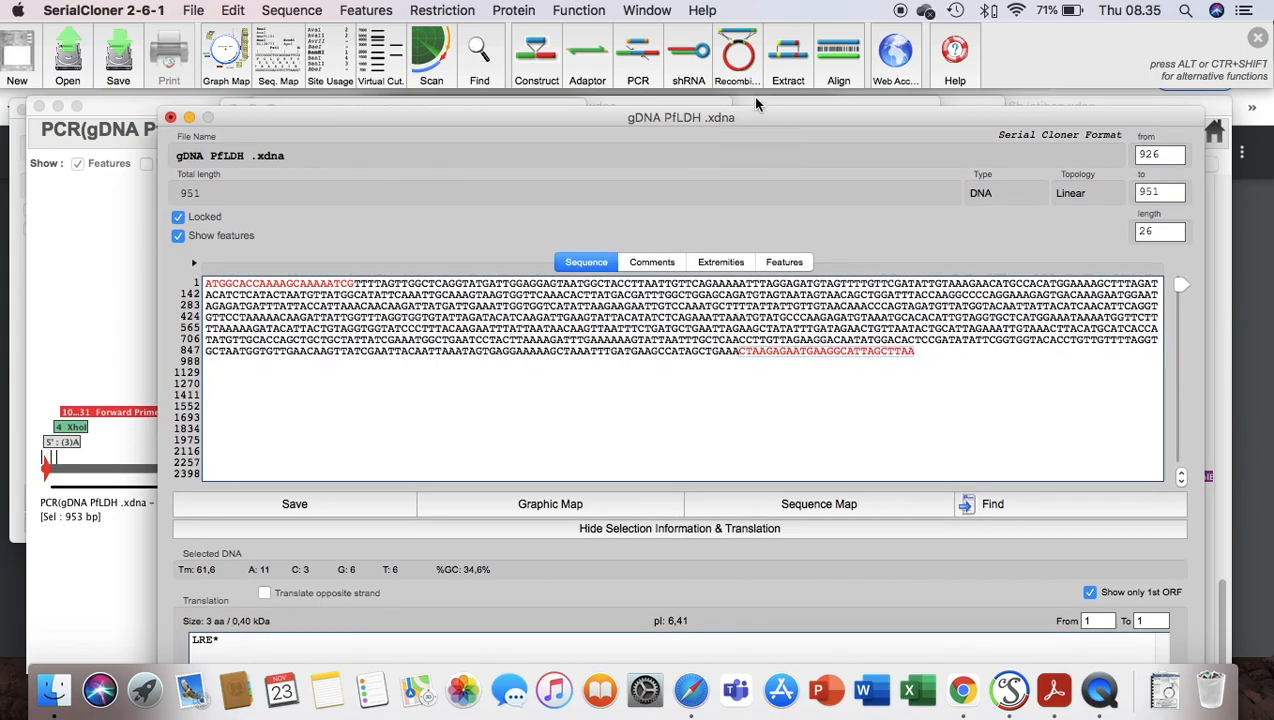
pyautogui.click(641, 11)
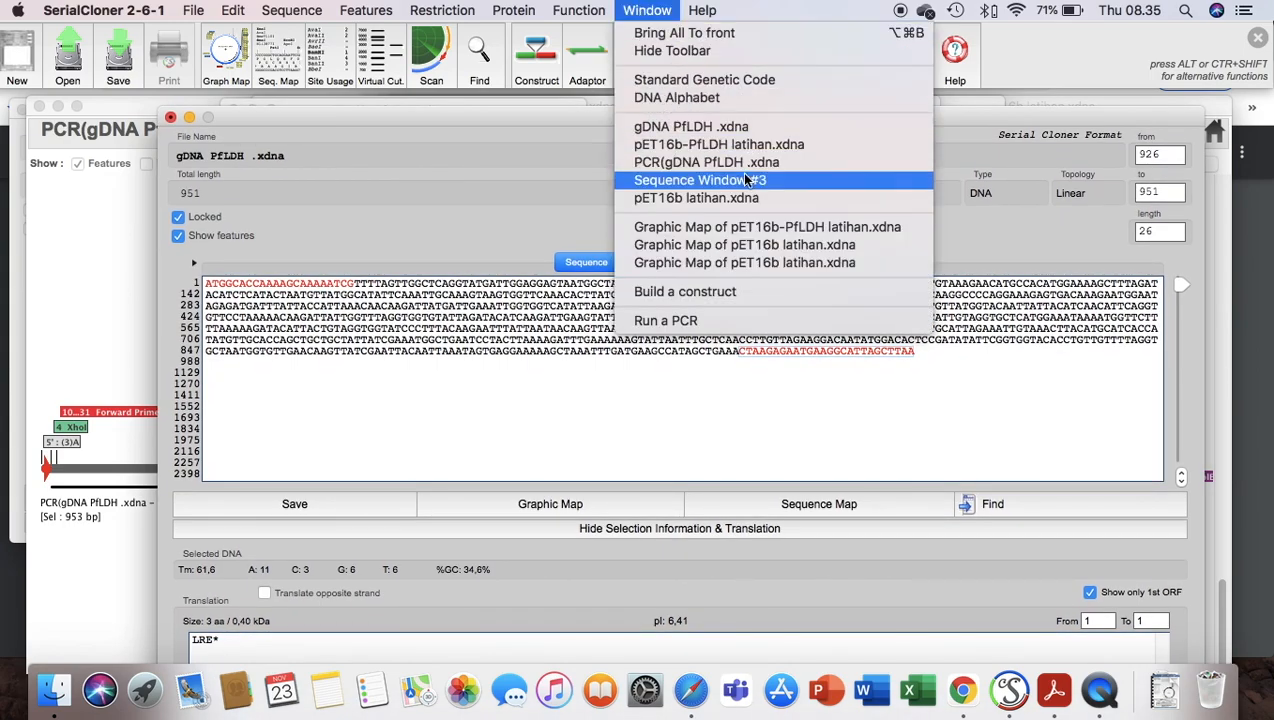
pyautogui.click(789, 231)
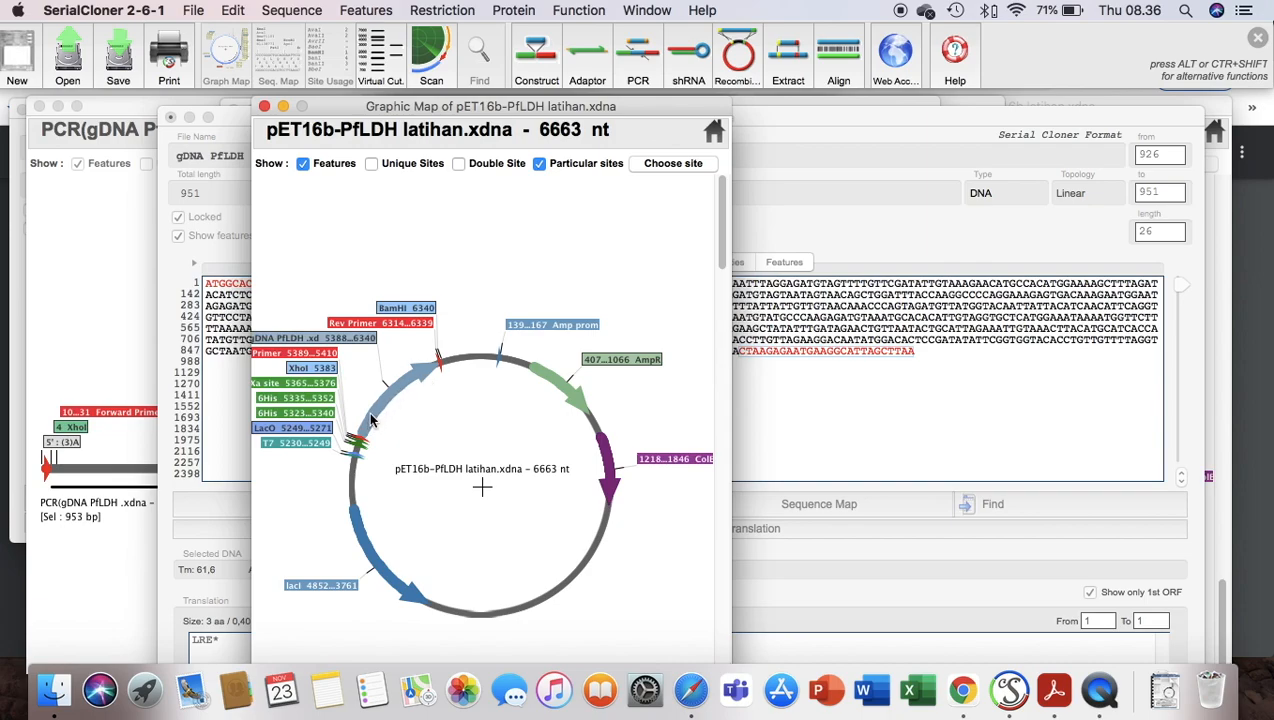
# Run a local alignment of gDNA PfLDH .xdna as sequence 1 against pET16b-PfLDH latihan.xdna as sequence 2
pyautogui.click(837, 75)
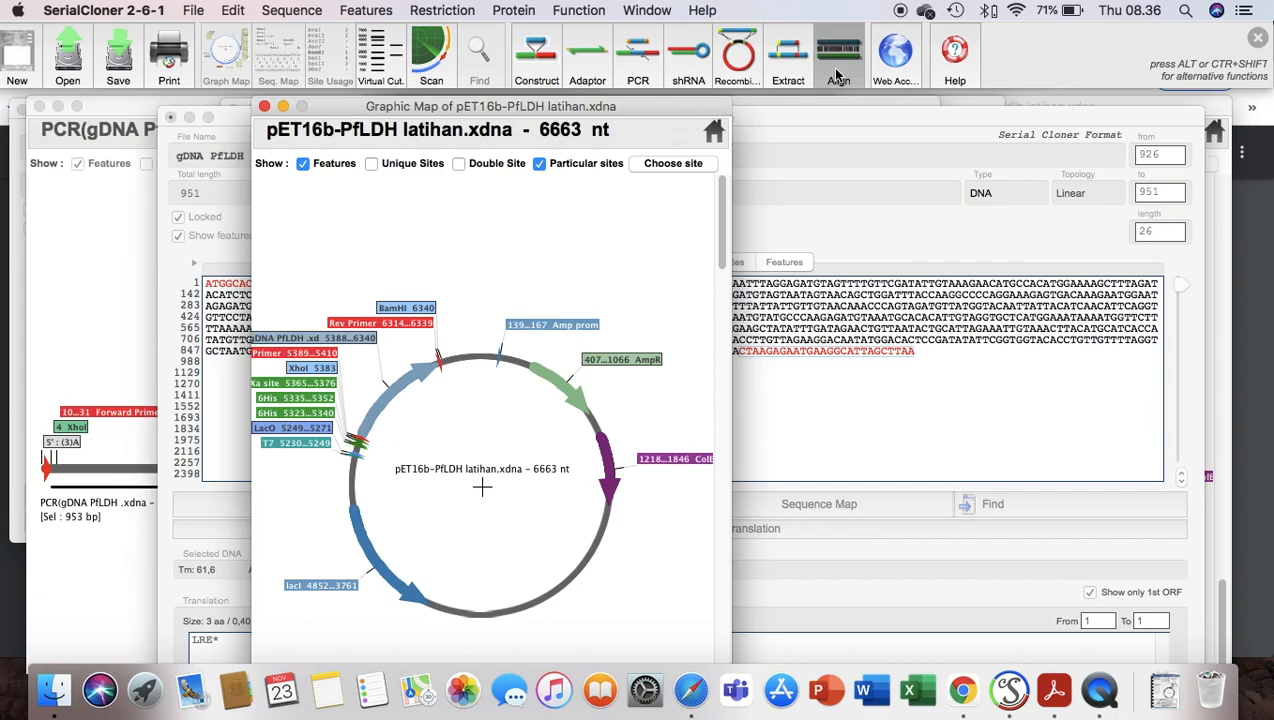
pyautogui.moveTo(668, 100); pyautogui.dragTo(867, 110)
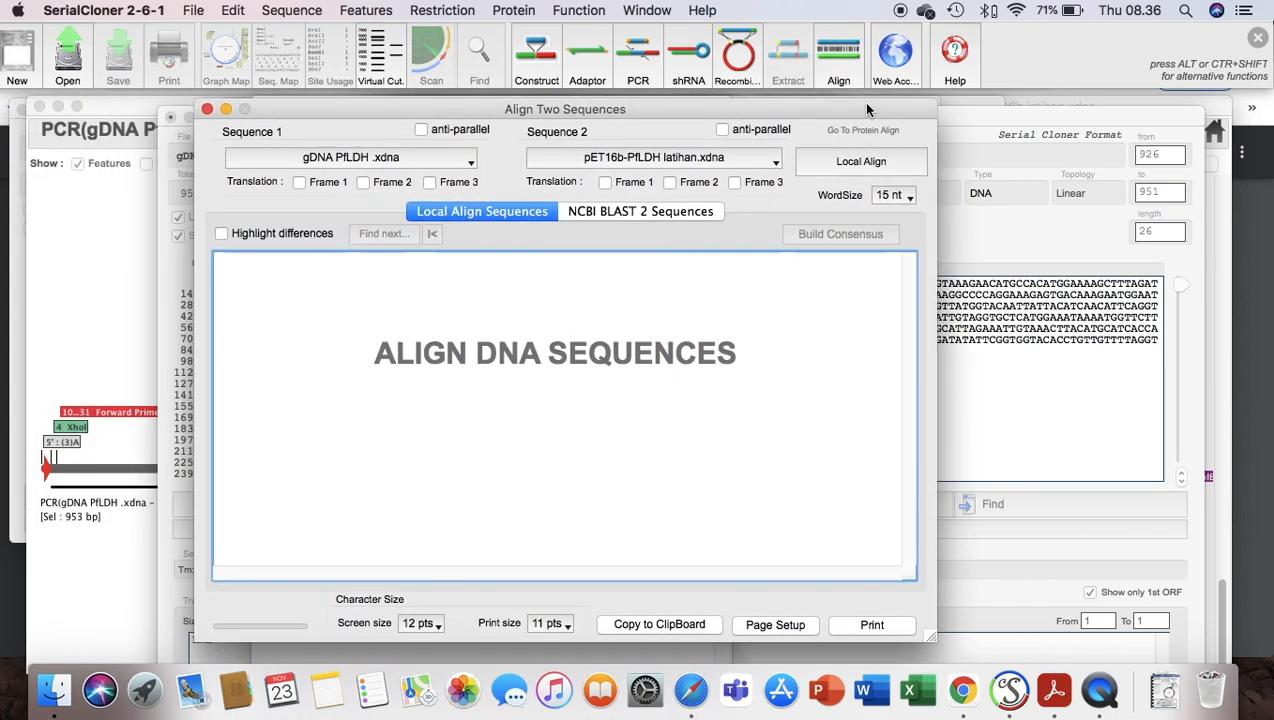
pyautogui.click(465, 160)
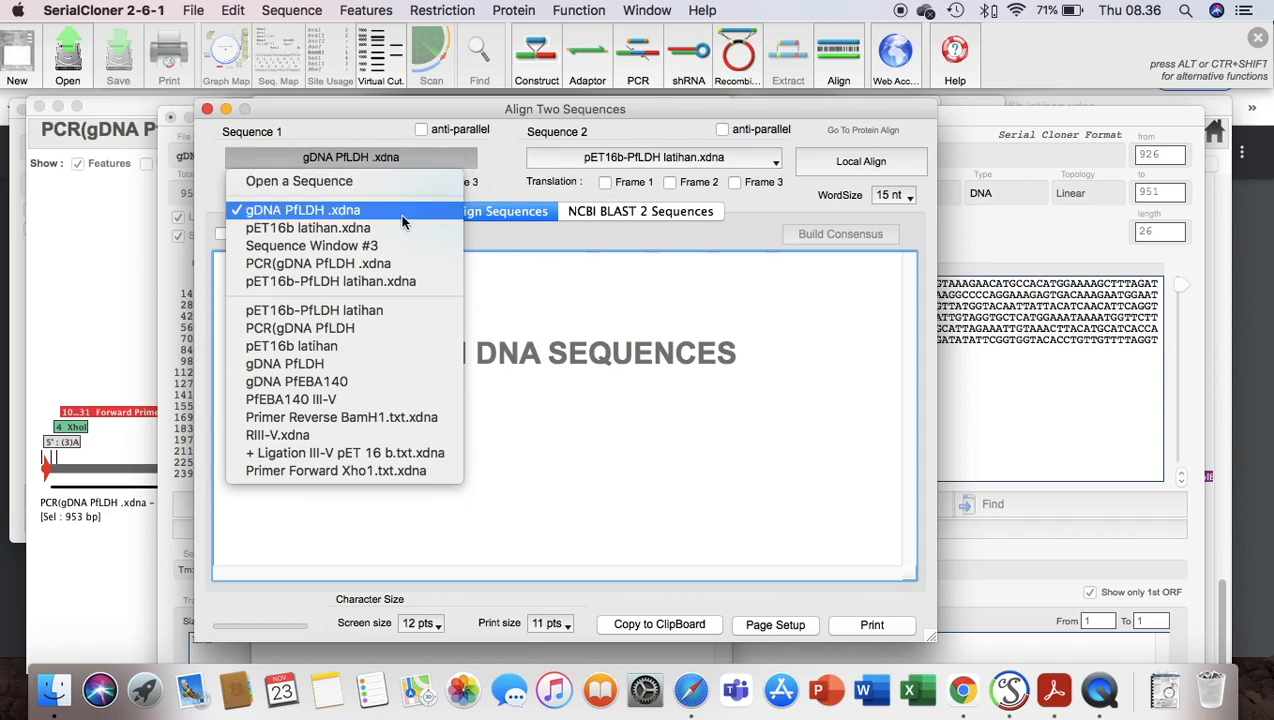
pyautogui.click(325, 217)
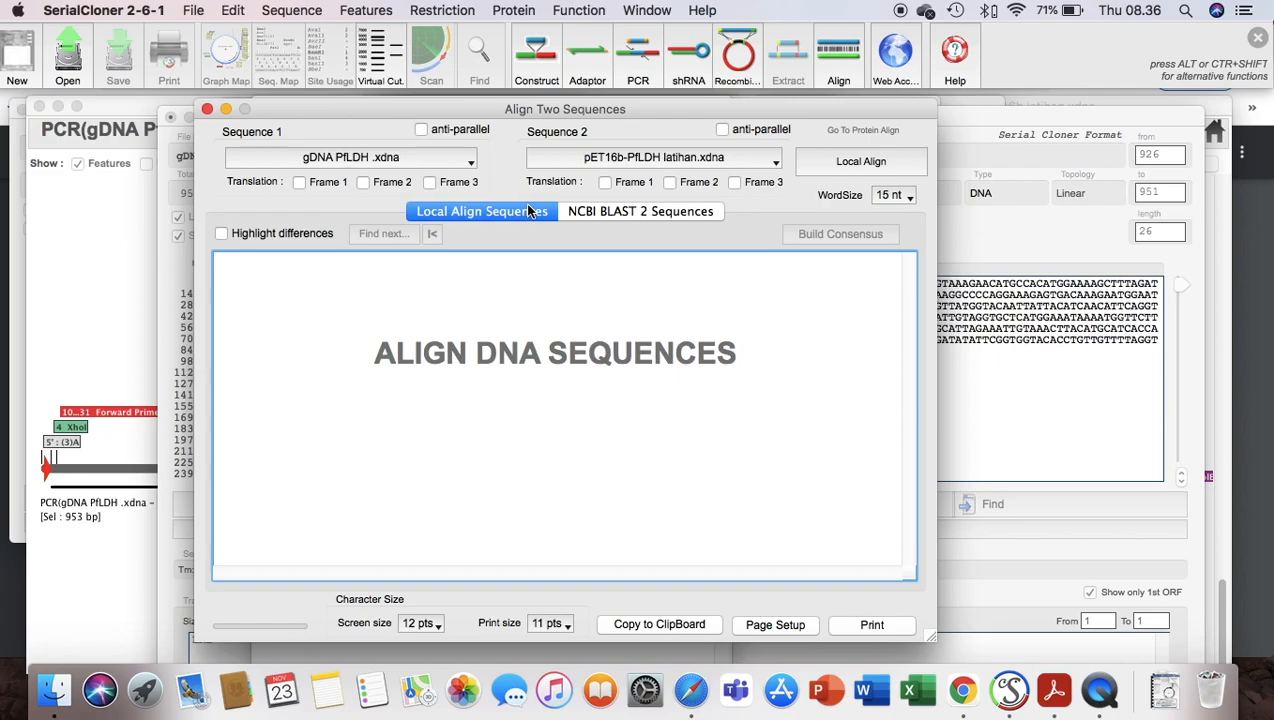
pyautogui.click(883, 167)
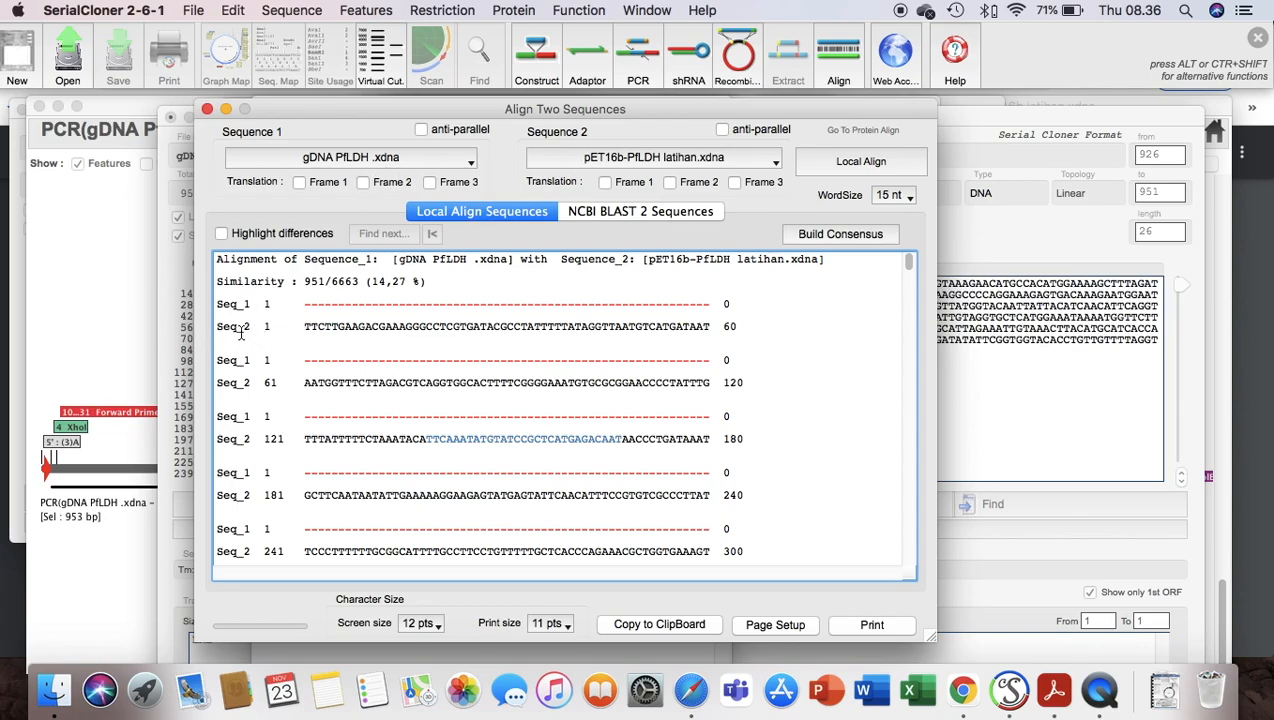
# Examine the alignment around the start of the PfLDH insert, including the upstream vector features and the matching bases
pyautogui.scroll(-20, 638, 444)
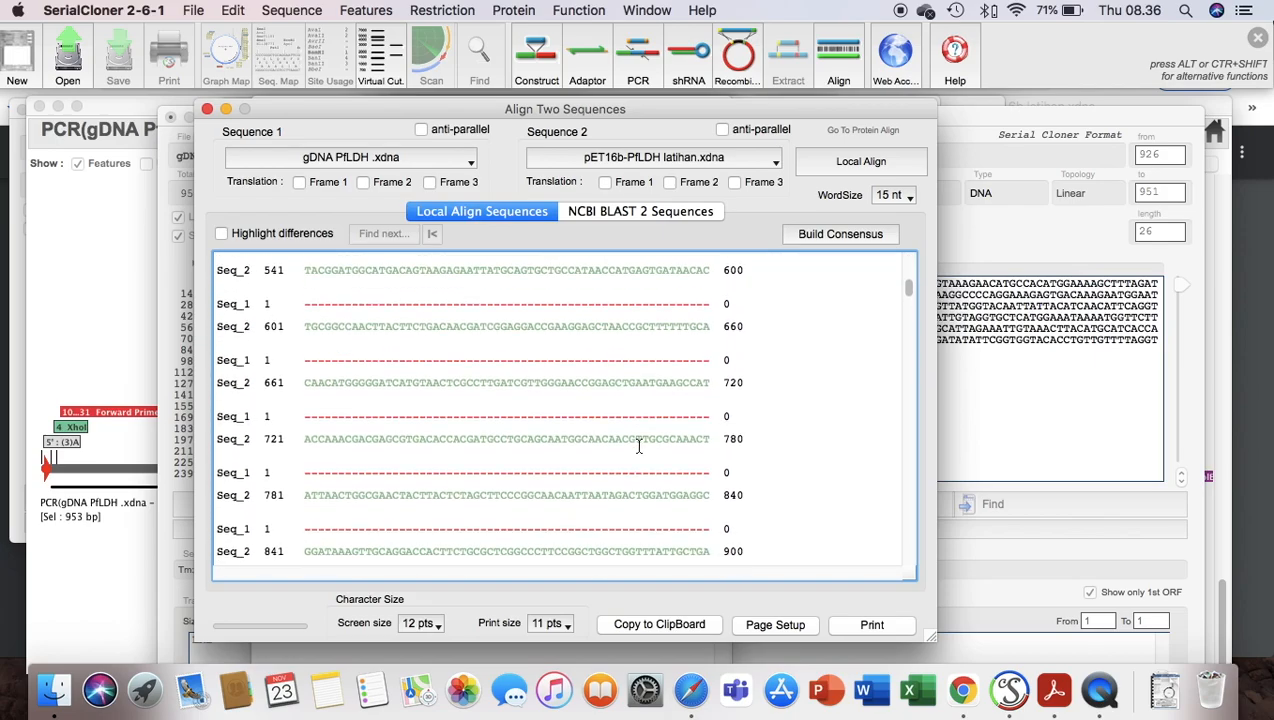
pyautogui.scroll(-20, 638, 444)
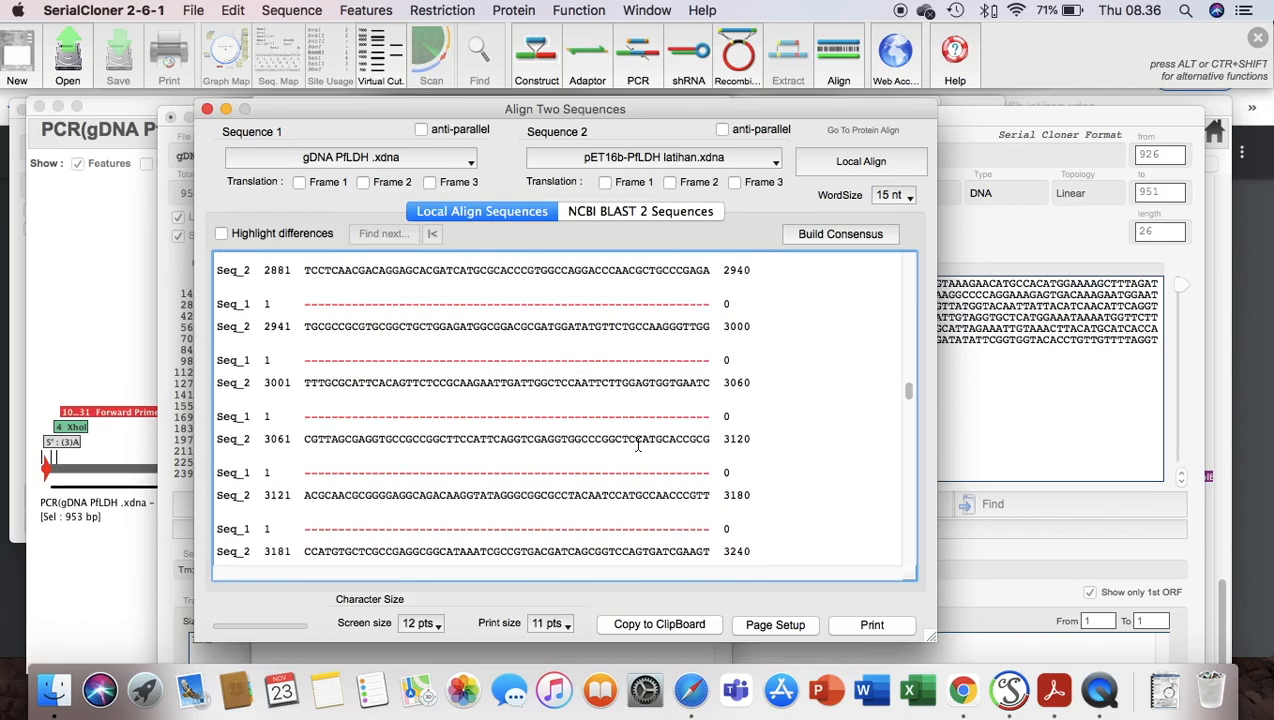
pyautogui.scroll(-20, 638, 444)
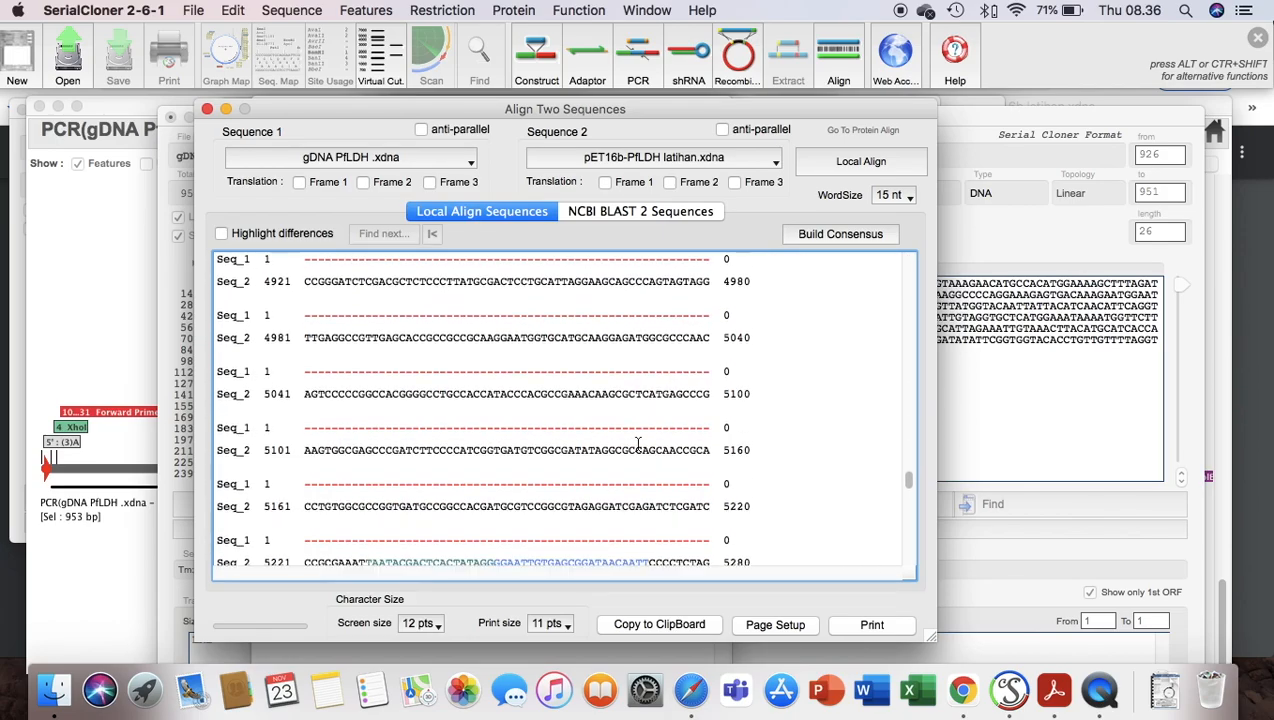
pyautogui.scroll(8, 638, 444)
pyautogui.scroll(-4, 638, 444)
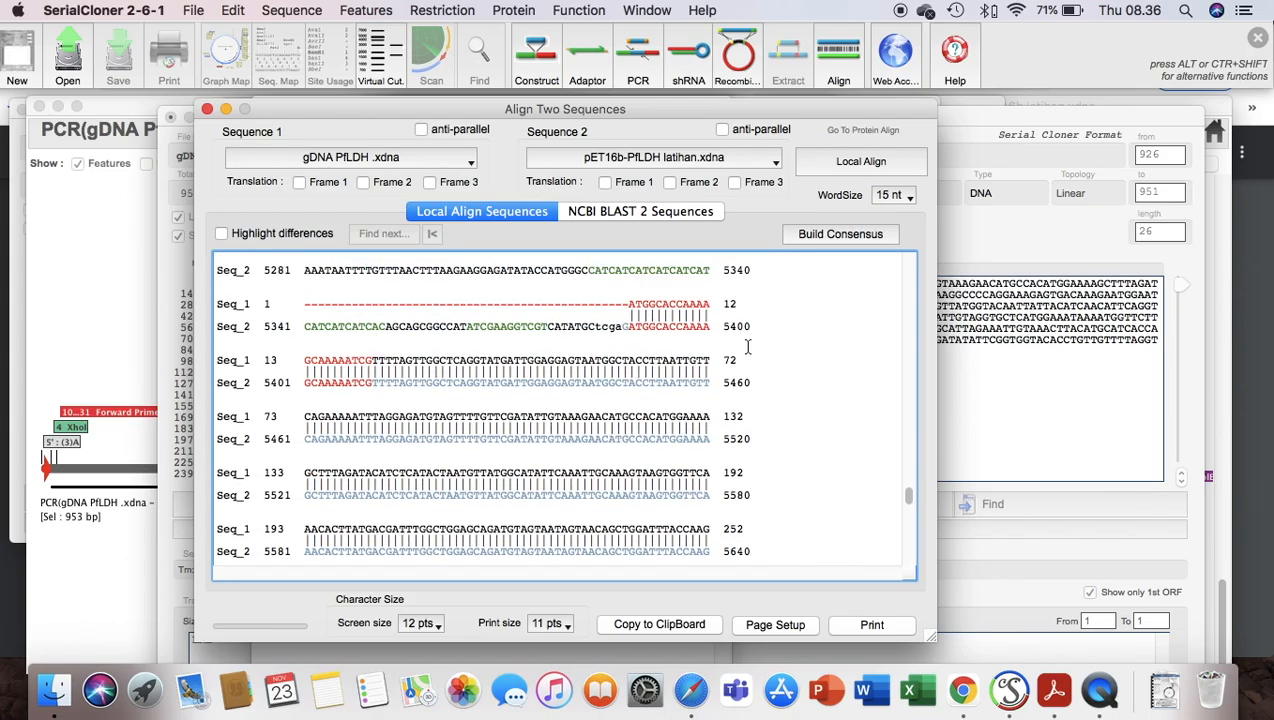
pyautogui.scroll(-15, 645, 432)
pyautogui.scroll(20, 647, 436)
pyautogui.scroll(-4, 647, 436)
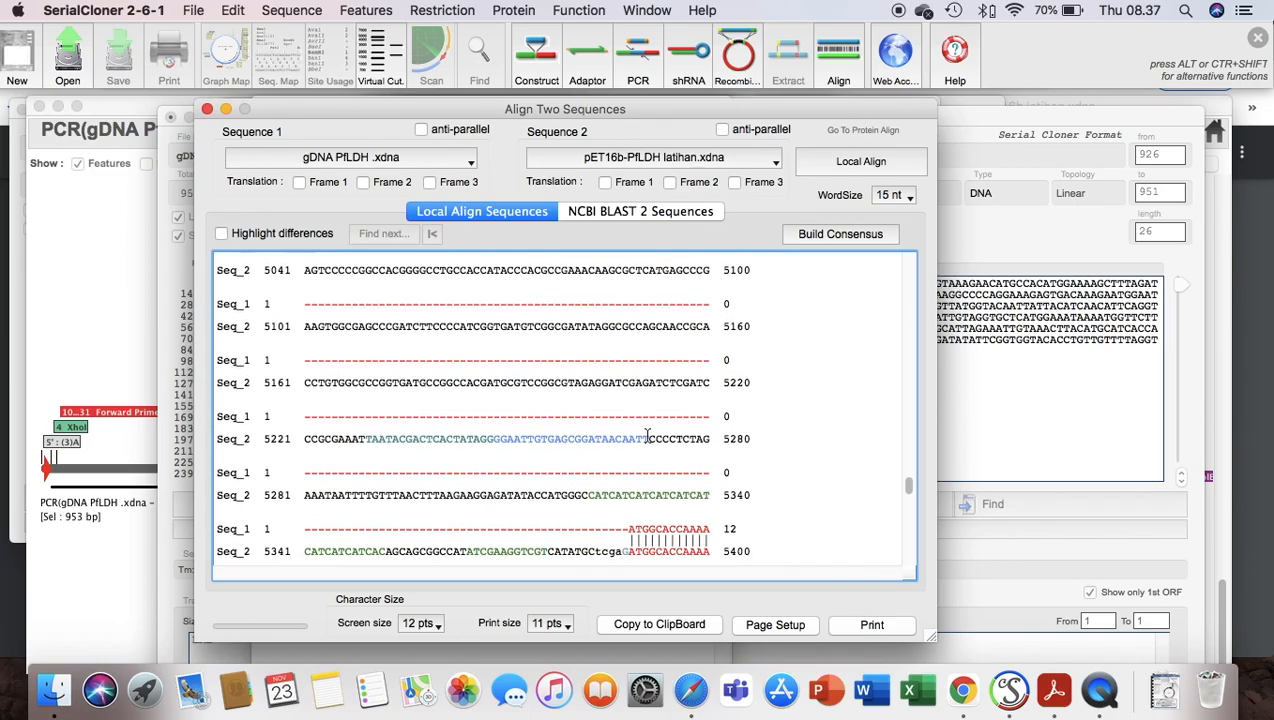
pyautogui.scroll(-3, 647, 436)
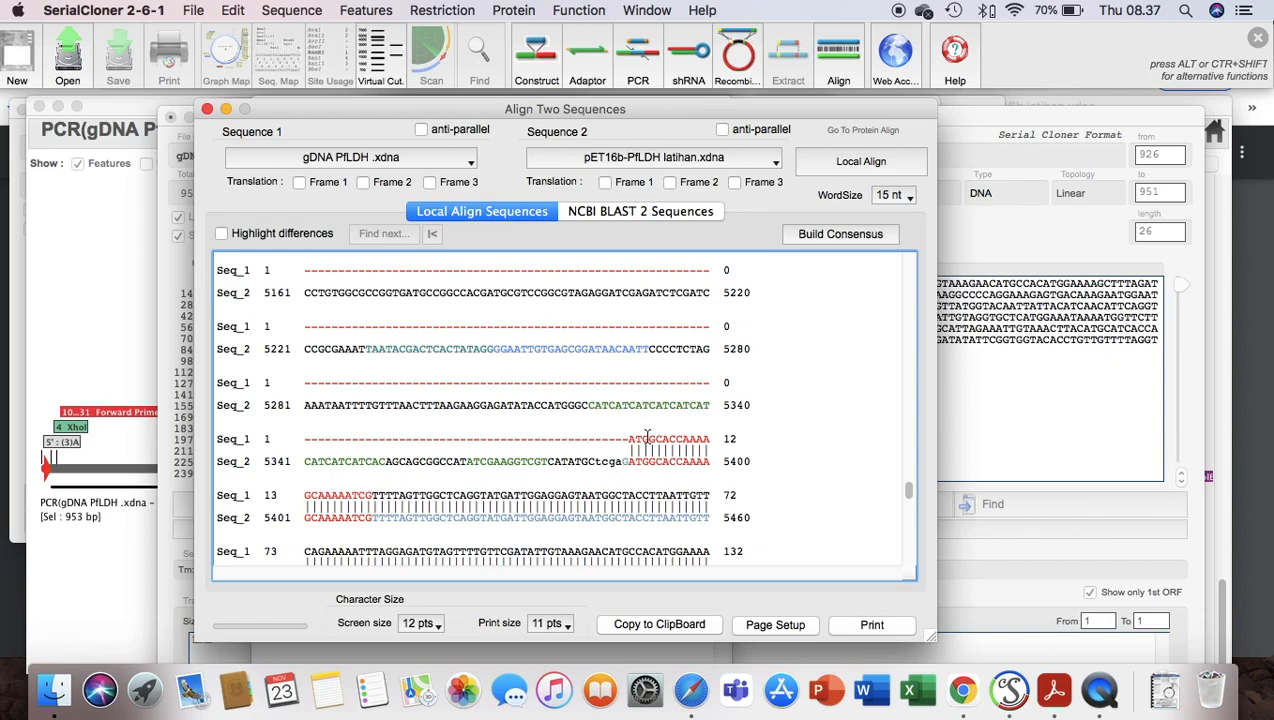
# Show the Frame 1 translation of sequence 1 in the alignment and review it along the PfLDH insert
pyautogui.click(299, 183)
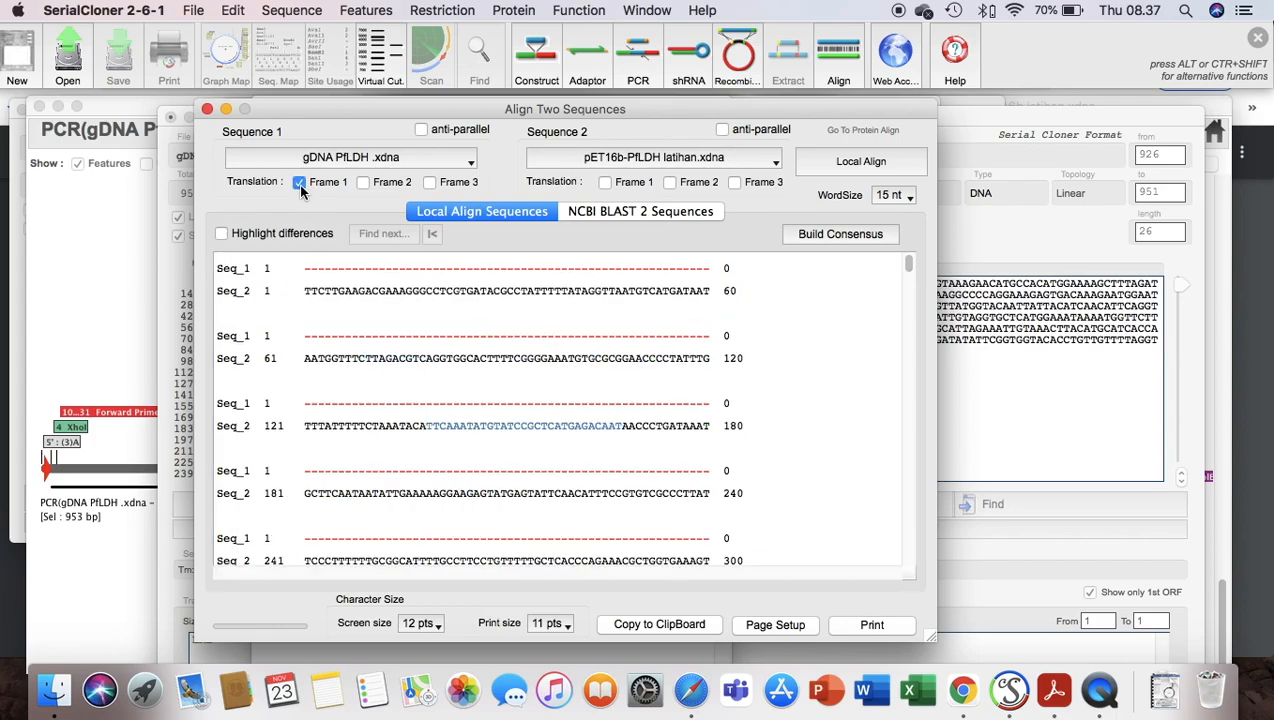
pyautogui.scroll(-20, 518, 352)
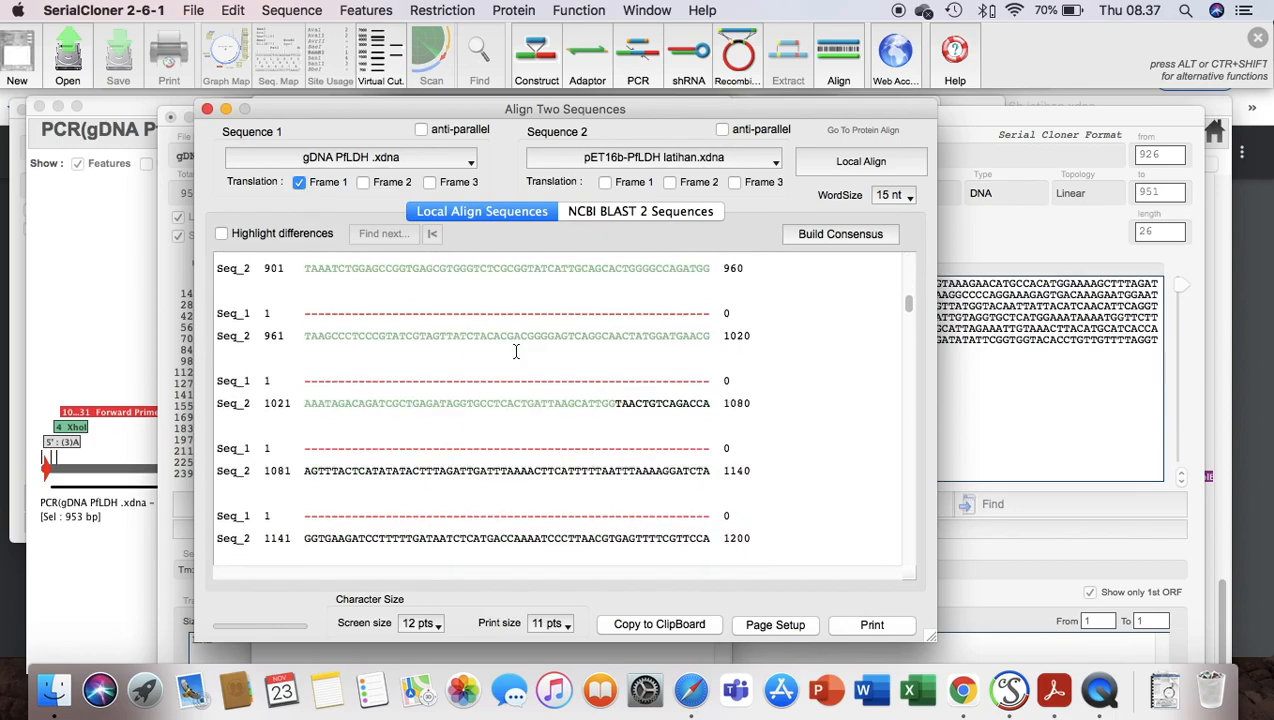
pyautogui.scroll(-20, 516, 352)
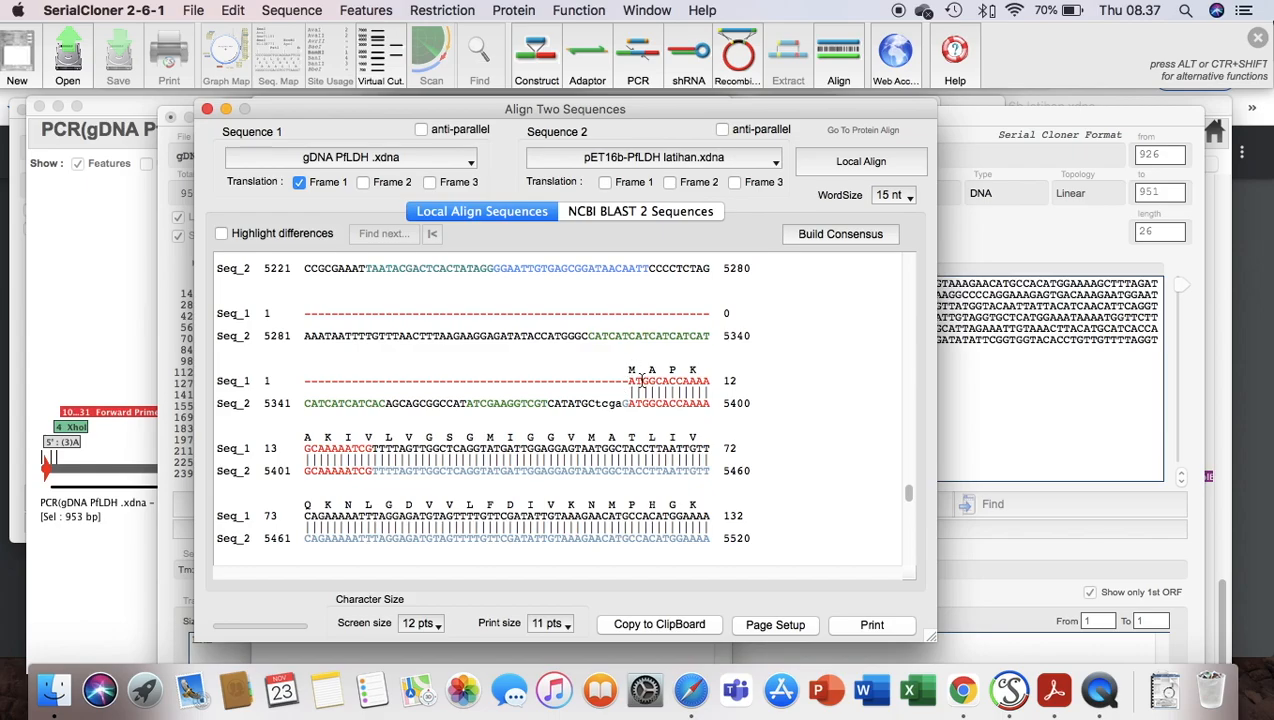
pyautogui.scroll(-10, 616, 378)
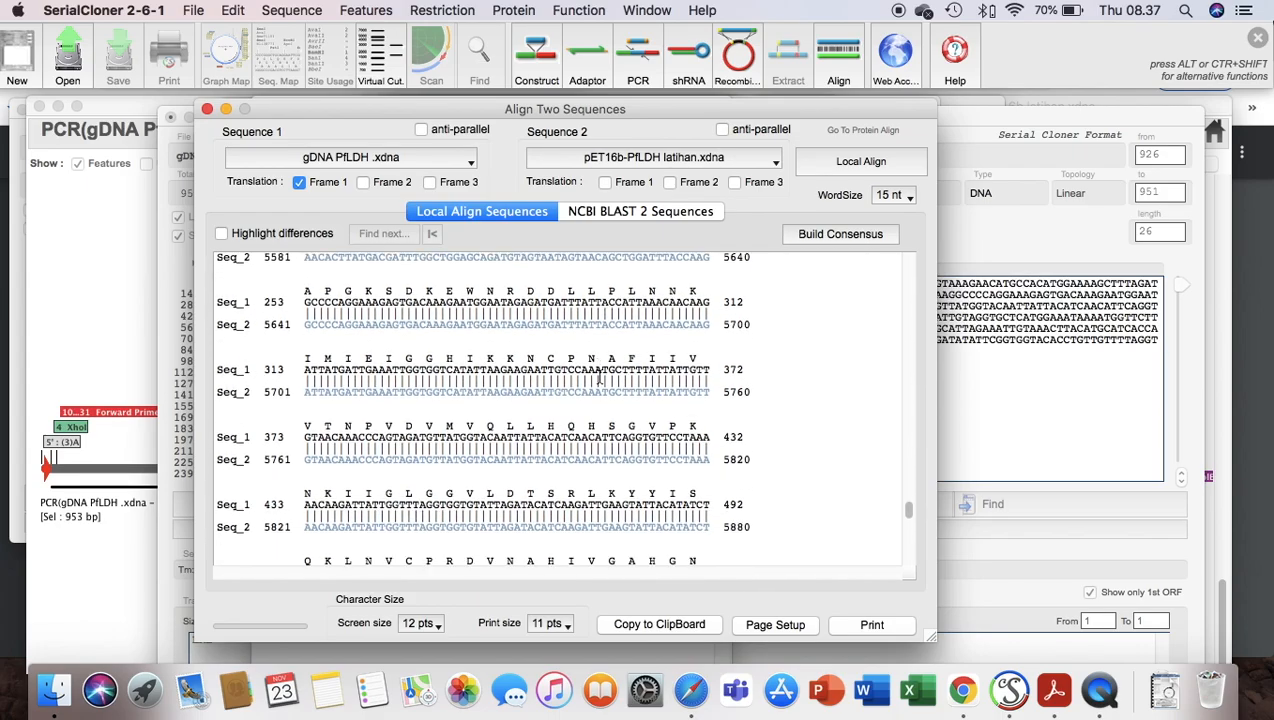
pyautogui.scroll(10, 586, 347)
pyautogui.scroll(5, 588, 347)
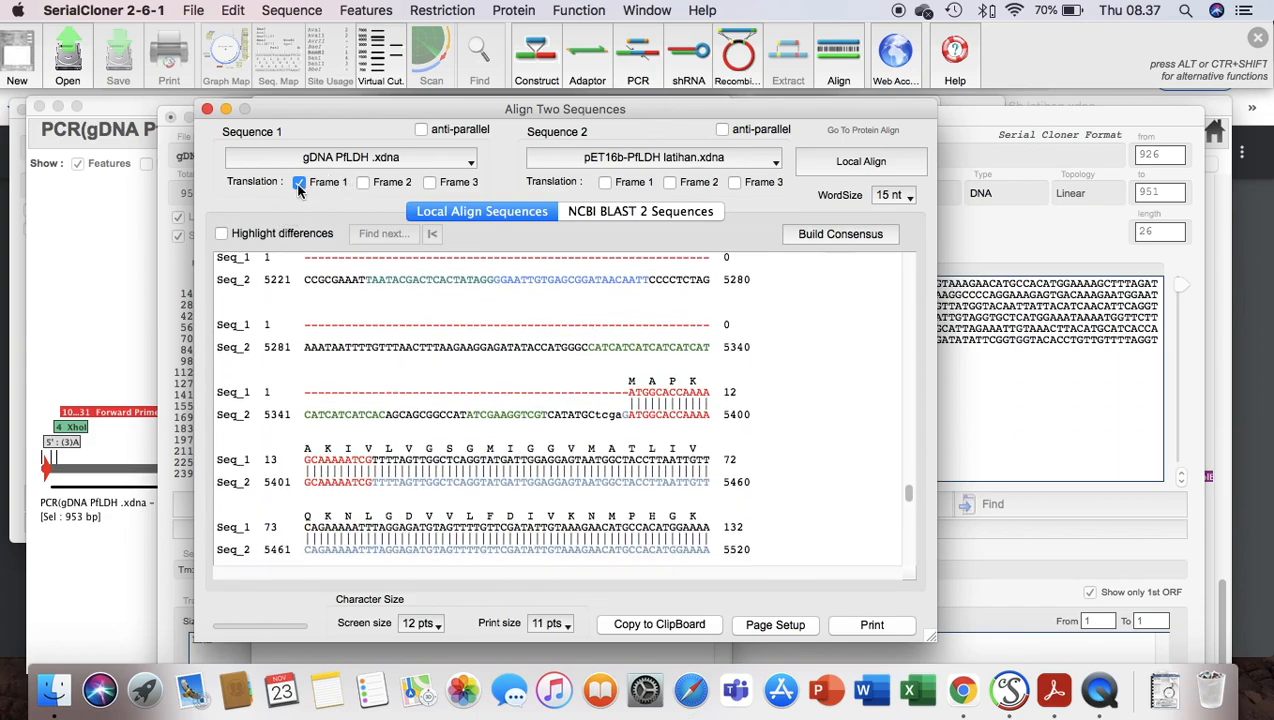
# Show the Frame 2 translation of sequence 1 alongside Frame 1, compare both along the start of the PfLDH insert, and hide Frame 2 again
pyautogui.click(363, 183)
pyautogui.scroll(-20, 675, 407)
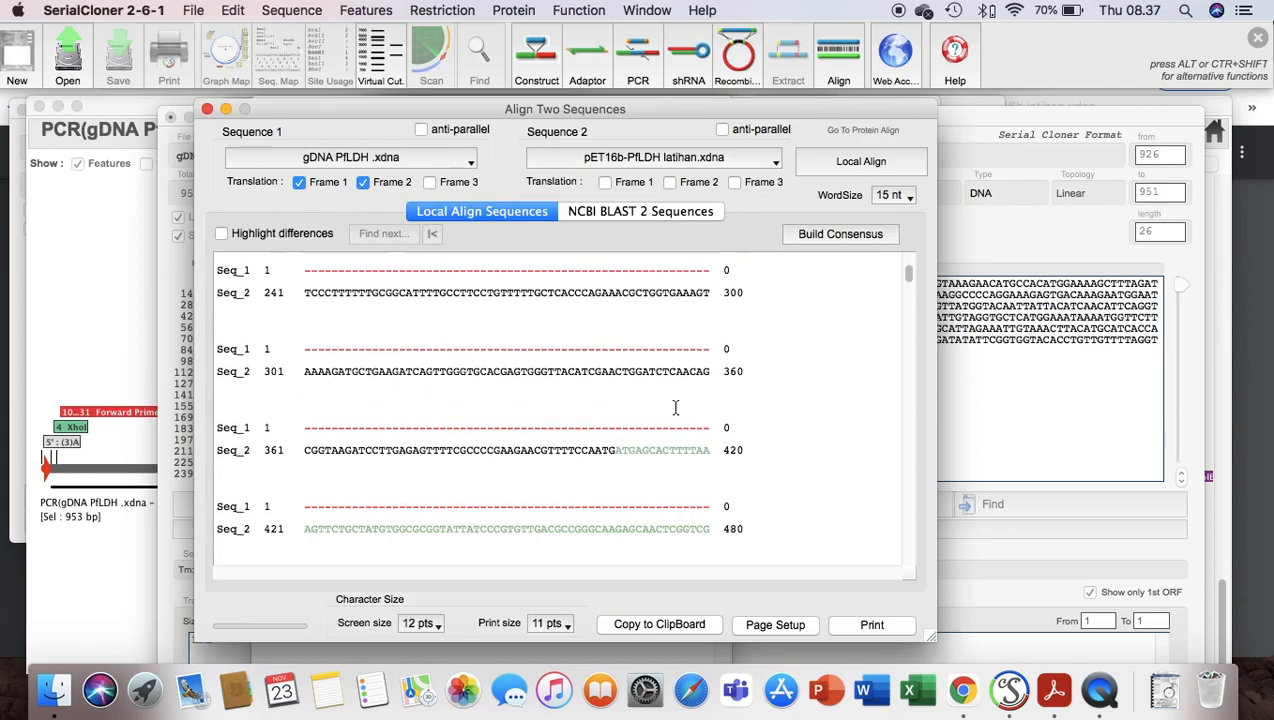
pyautogui.scroll(-20, 675, 407)
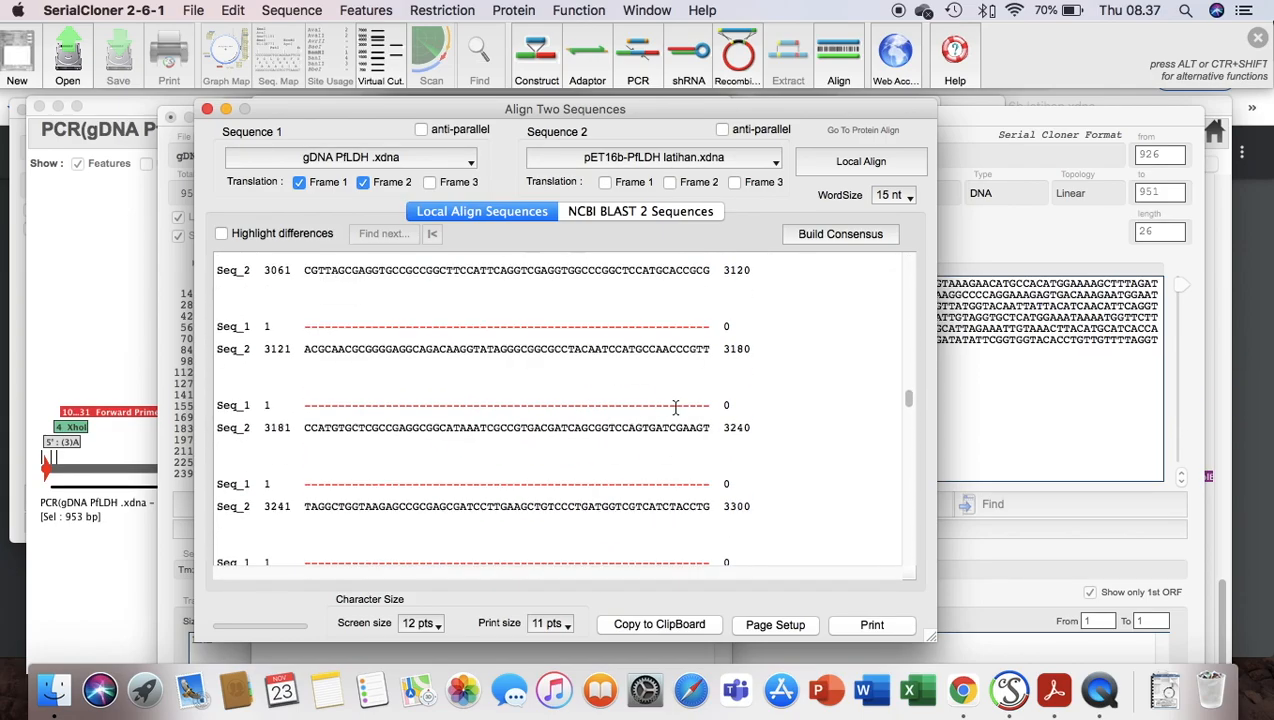
pyautogui.scroll(-20, 675, 407)
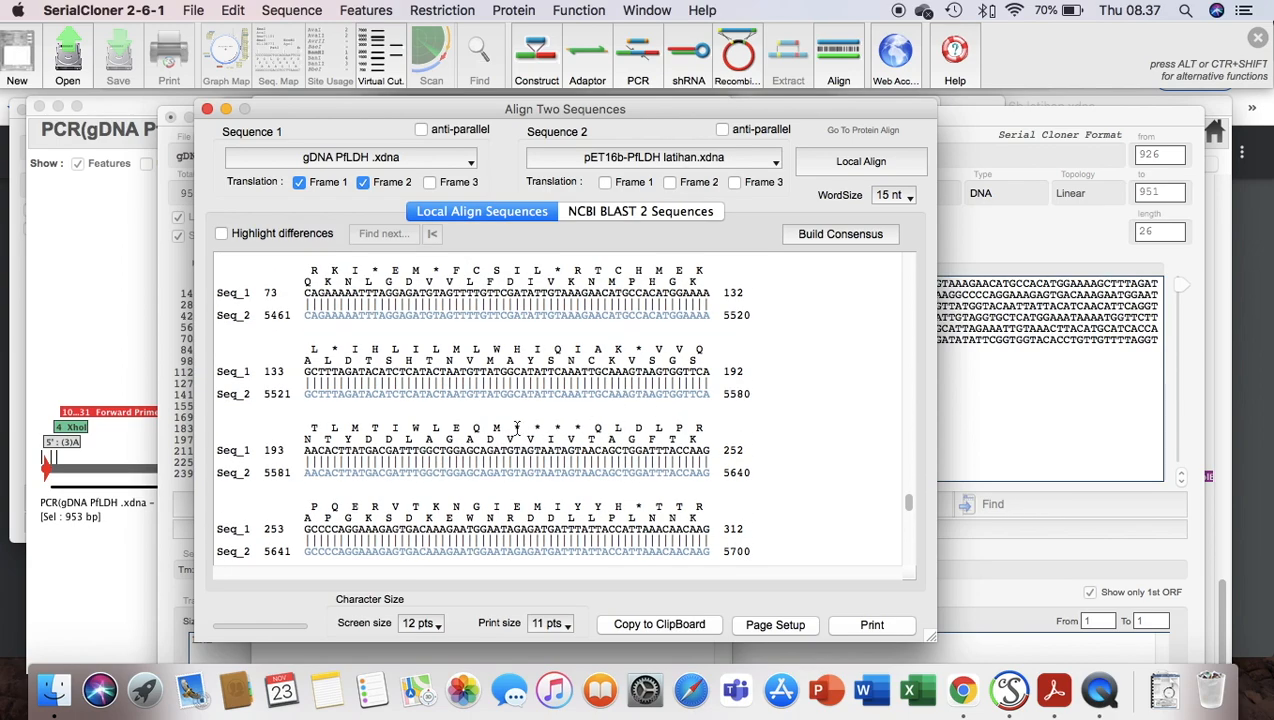
pyautogui.scroll(2, 535, 422)
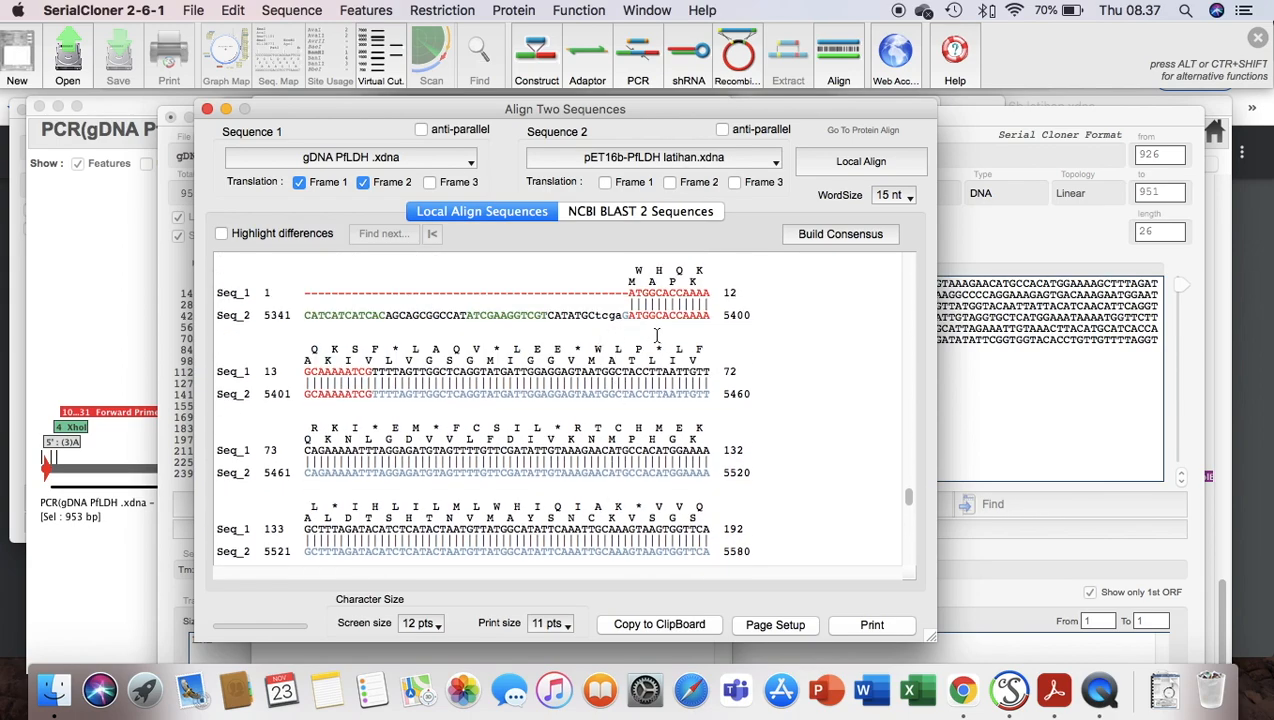
pyautogui.click(363, 182)
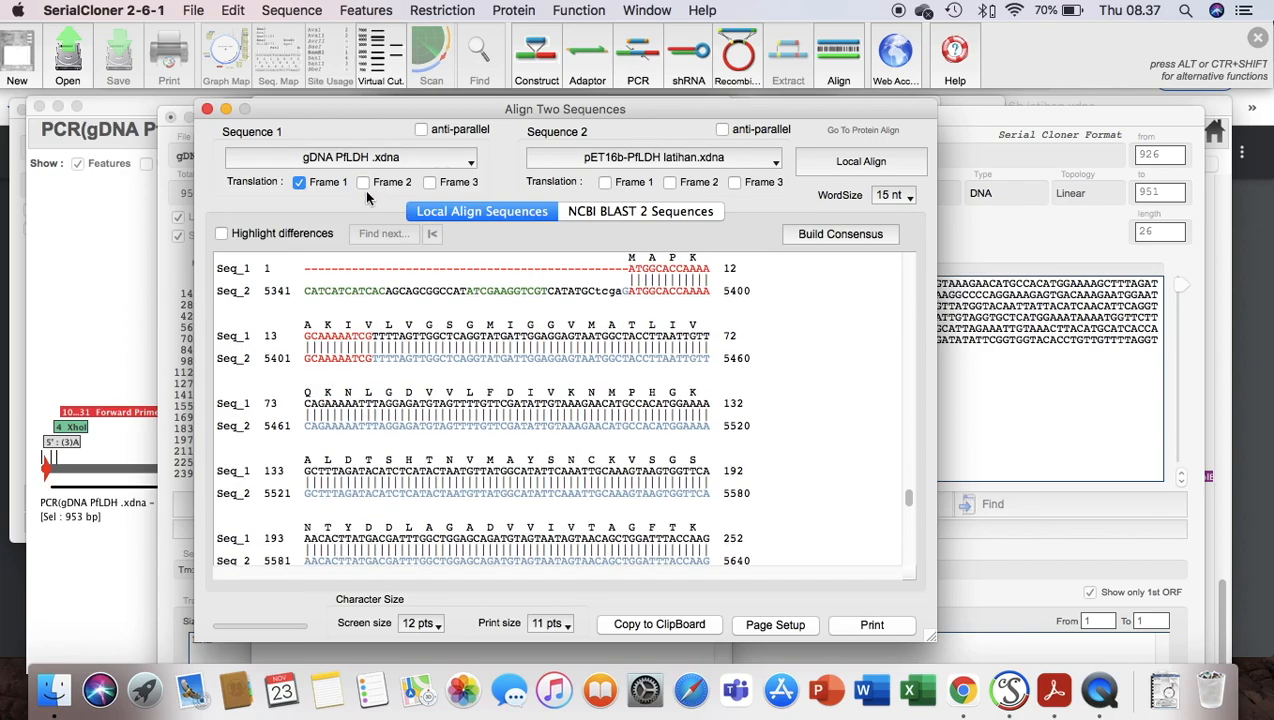
# Show the Frame 3 translation of sequence 1, check it for stop codons along the insert, and hide it again
pyautogui.click(430, 183)
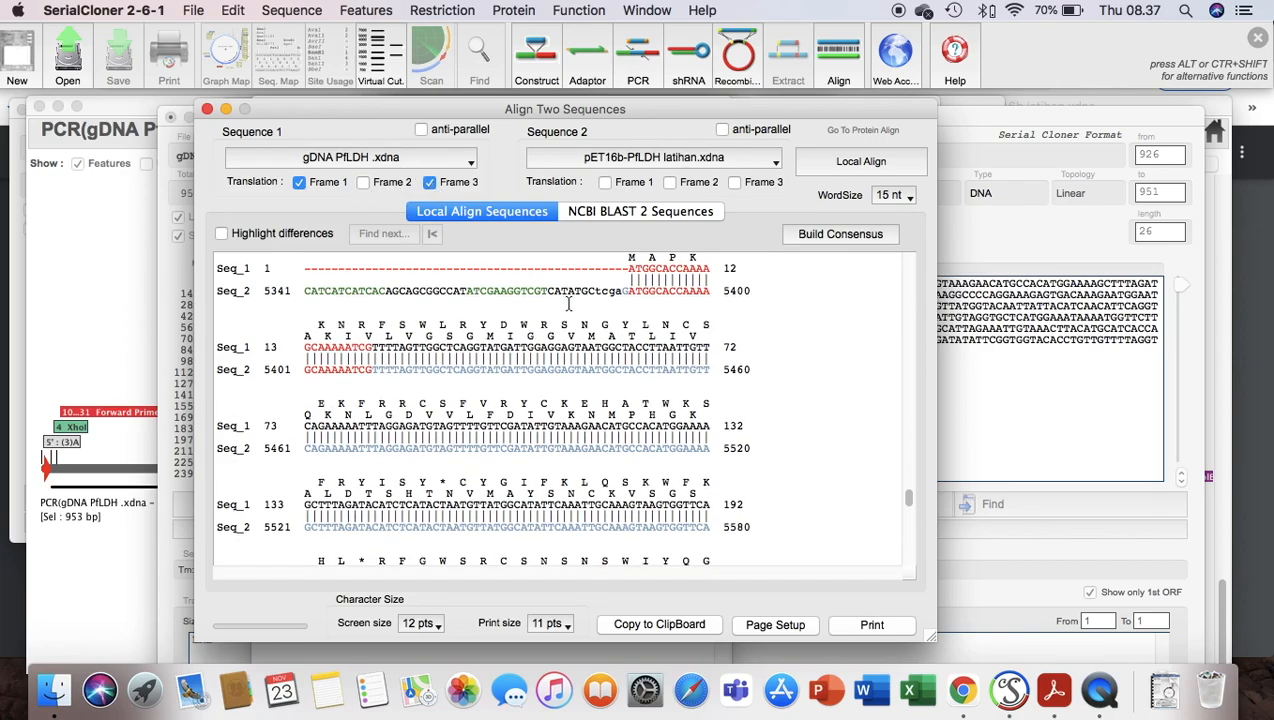
pyautogui.scroll(-5, 568, 303)
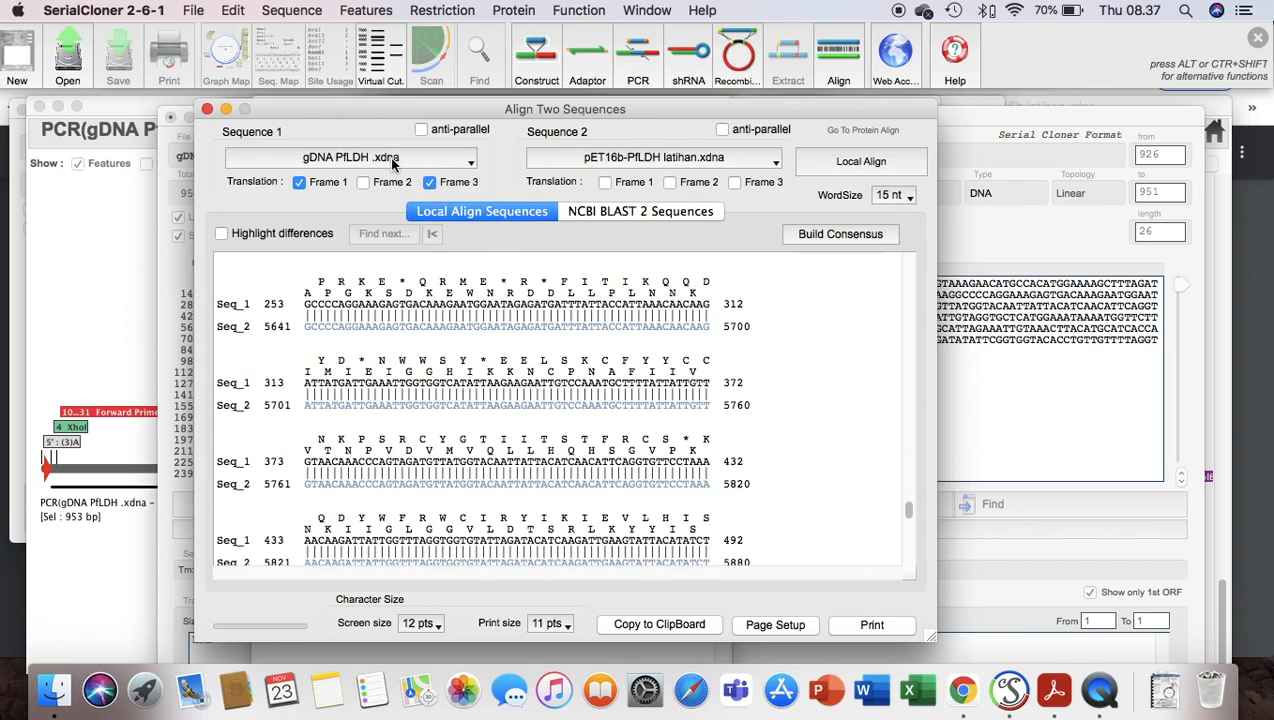
pyautogui.click(430, 182)
# Examine the Frame 1 translation of sequence 1 from the insert's start methionine to its stop codon
pyautogui.scroll(3, 565, 290)
pyautogui.scroll(3, 565, 282)
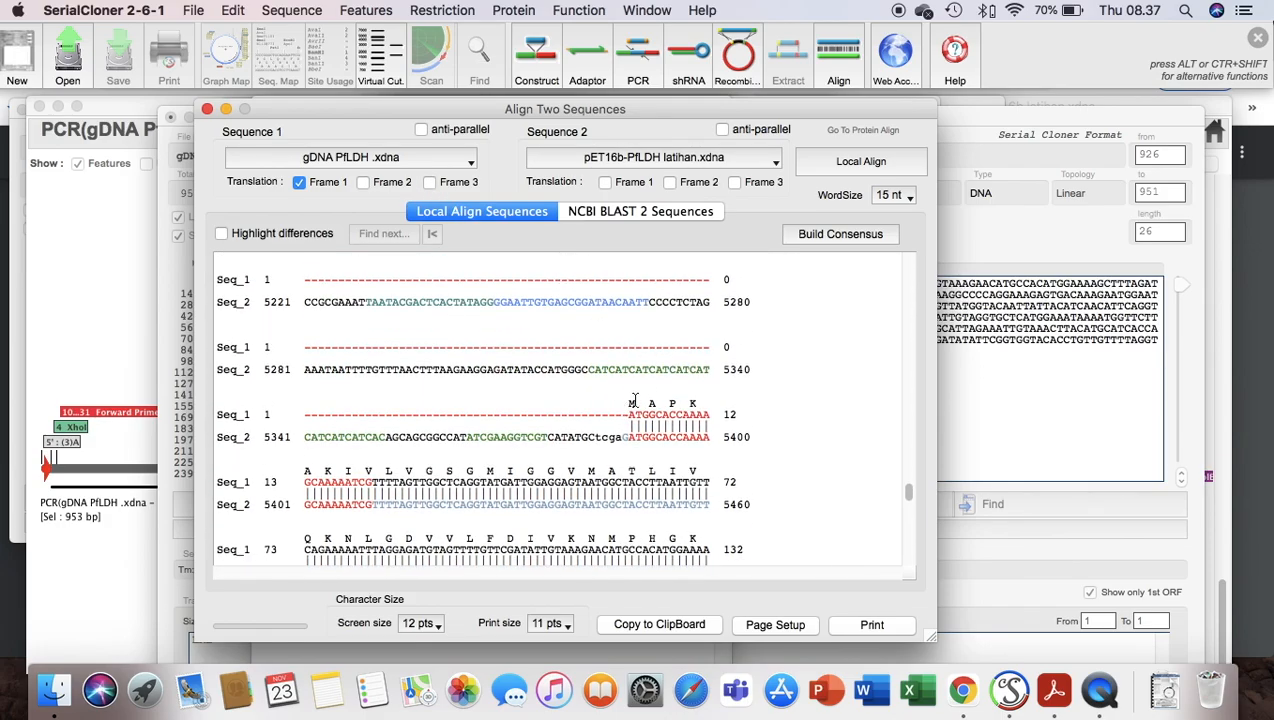
pyautogui.scroll(-15, 640, 420)
pyautogui.scroll(-5, 637, 413)
pyautogui.scroll(8, 637, 413)
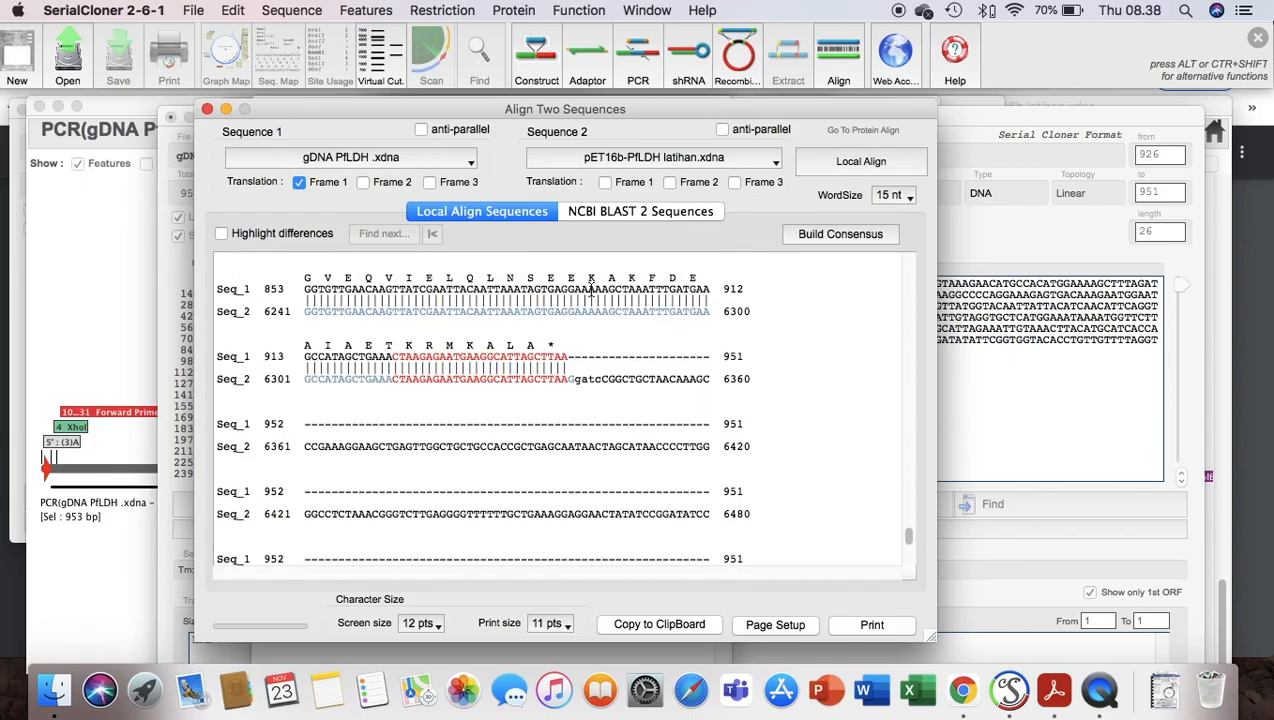
pyautogui.scroll(13, 567, 320)
pyautogui.scroll(5, 593, 288)
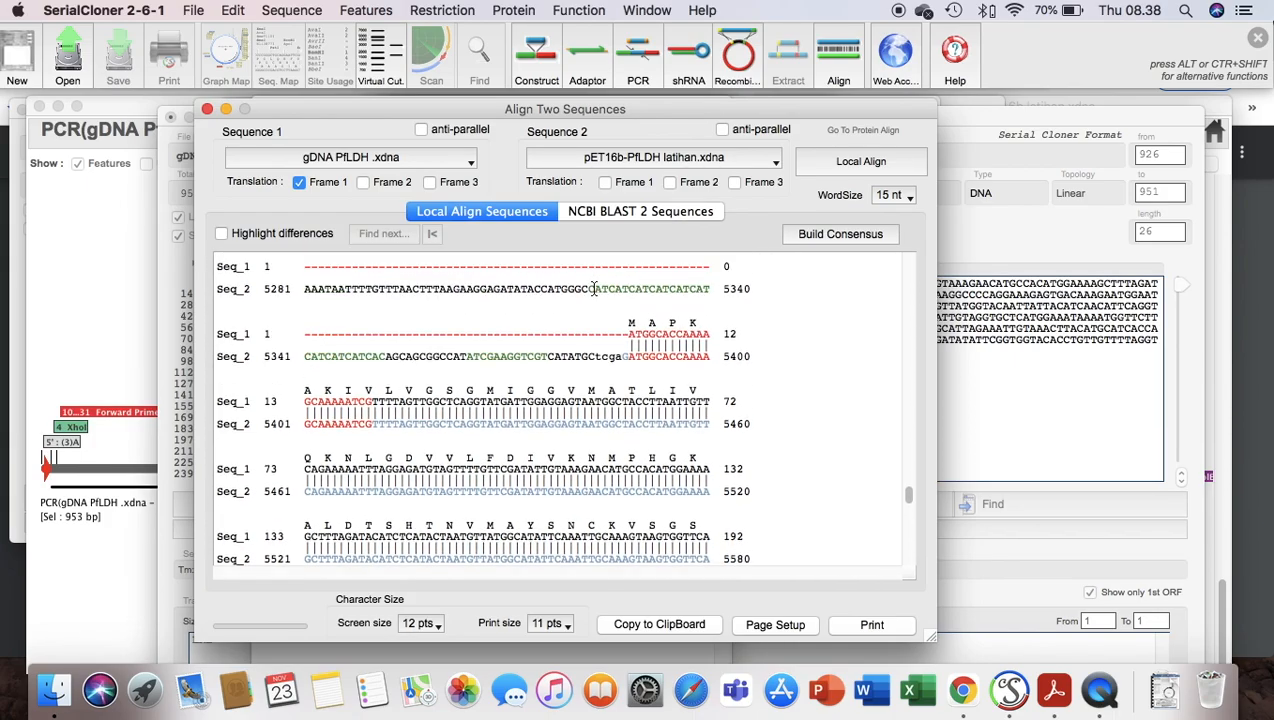
pyautogui.scroll(-2, 593, 288)
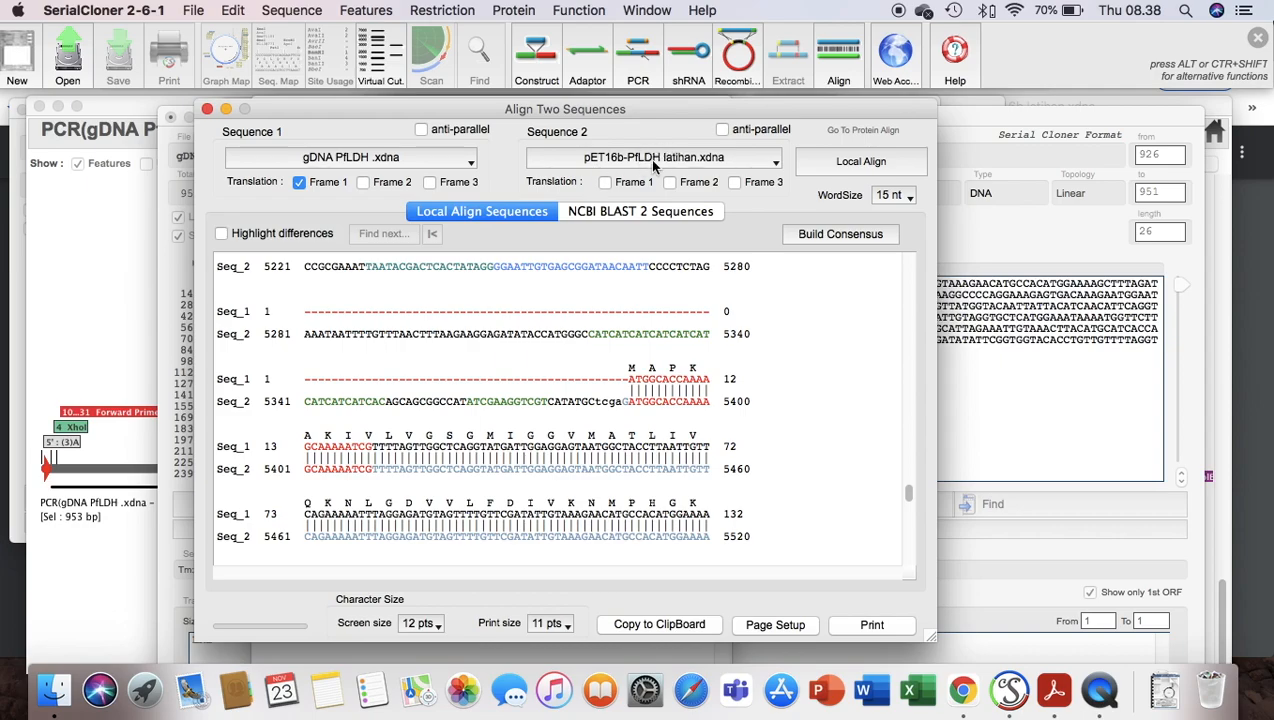
# Show the Frame 1 translation of sequence 2 and check it from the end of the PfLDH insert back to the upstream His tag
pyautogui.click(605, 183)
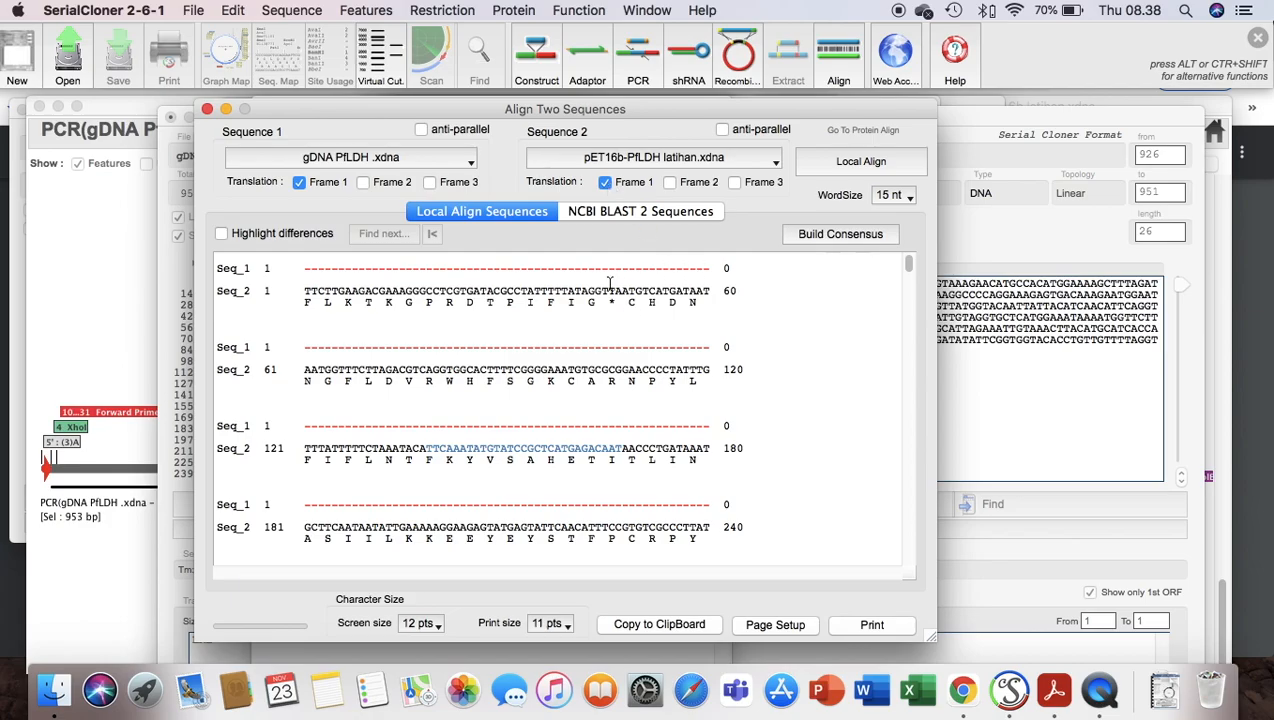
pyautogui.scroll(1, 617, 300)
pyautogui.scroll(-20, 627, 300)
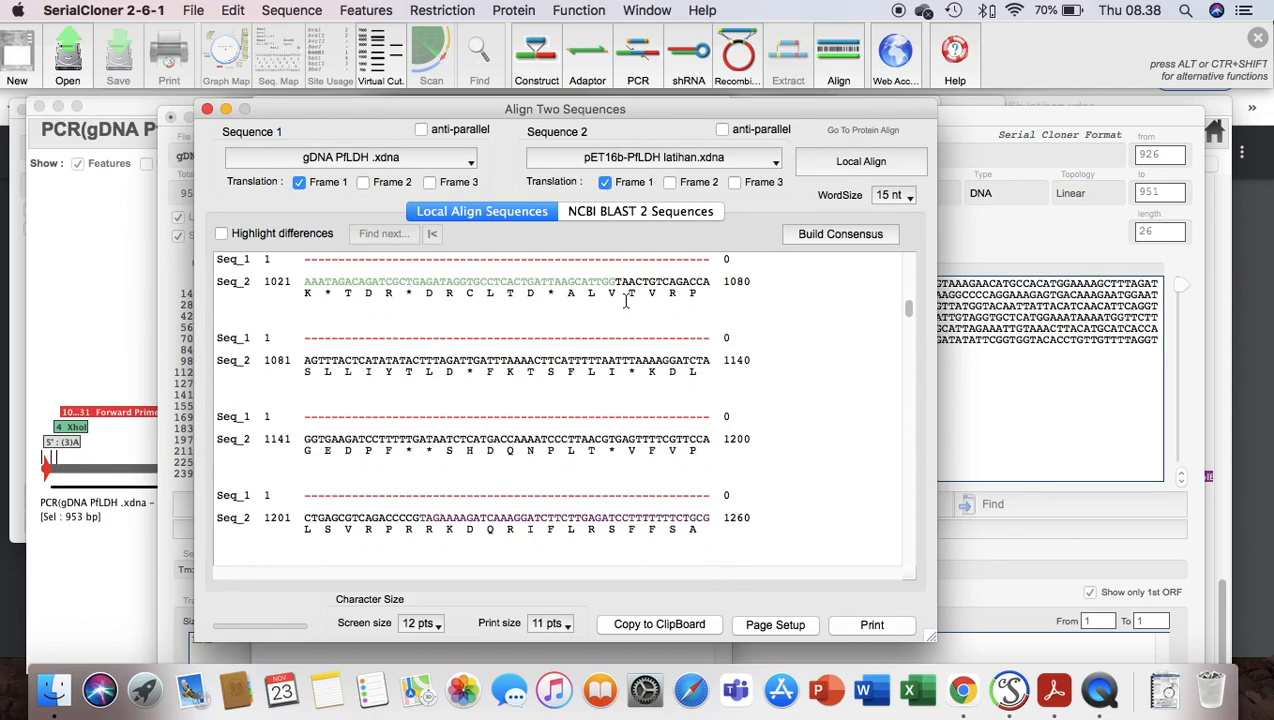
pyautogui.scroll(-20, 627, 300)
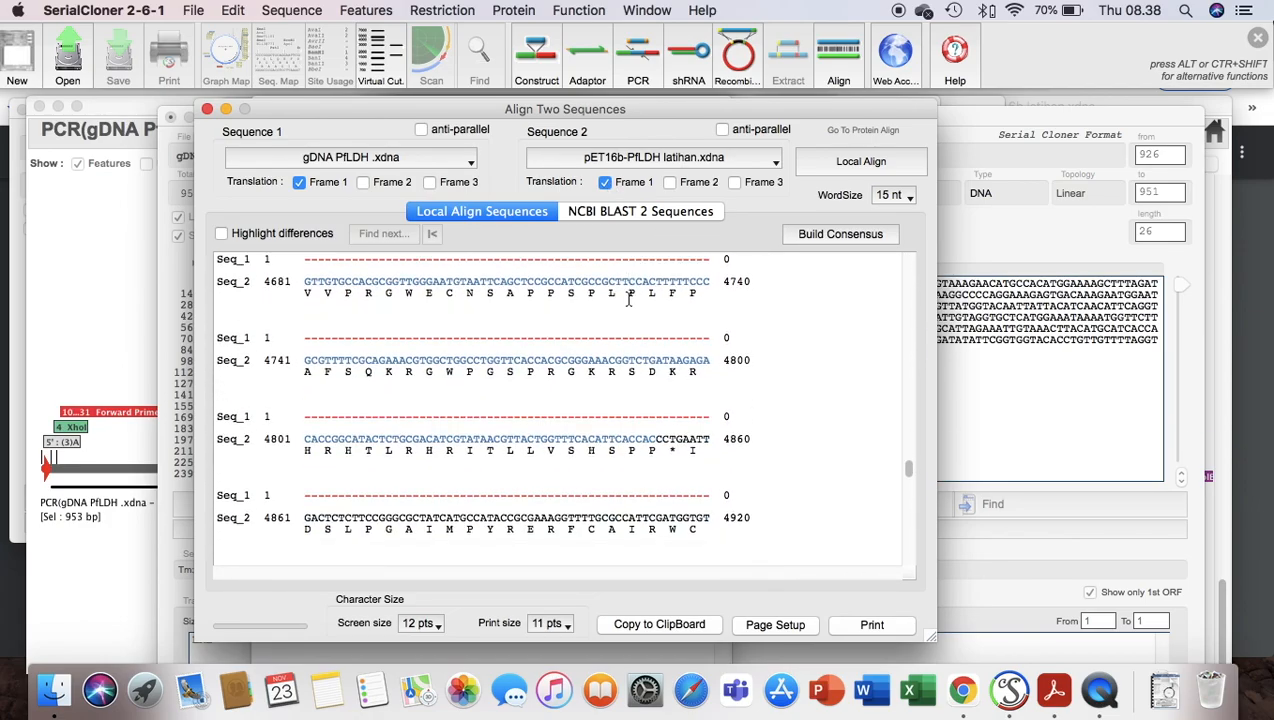
pyautogui.scroll(-9, 629, 298)
pyautogui.scroll(4, 629, 297)
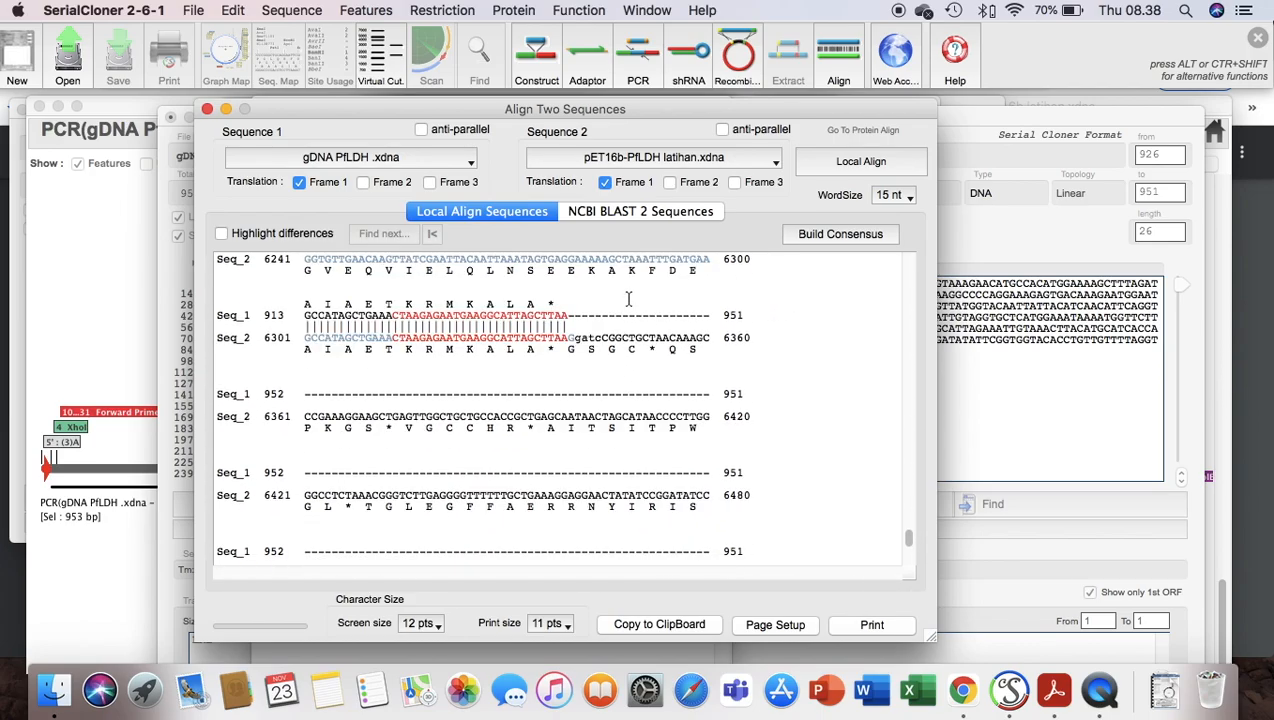
pyautogui.scroll(8, 629, 297)
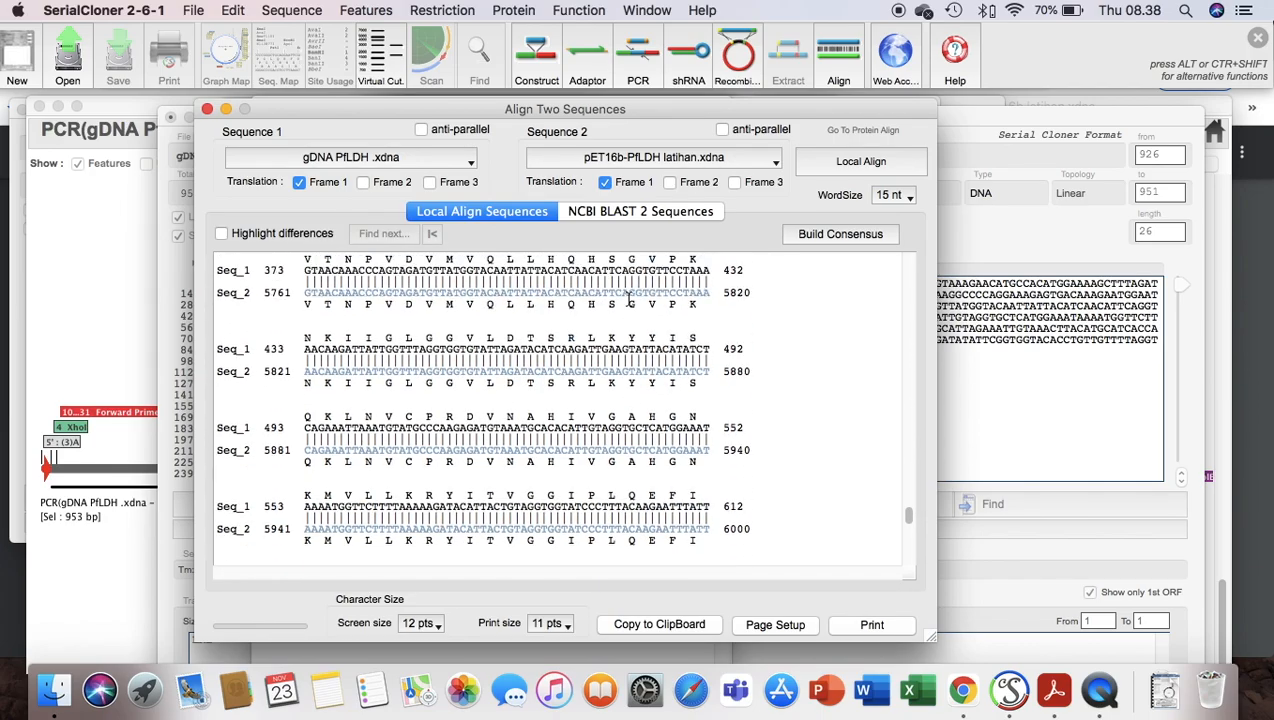
pyautogui.scroll(8, 629, 297)
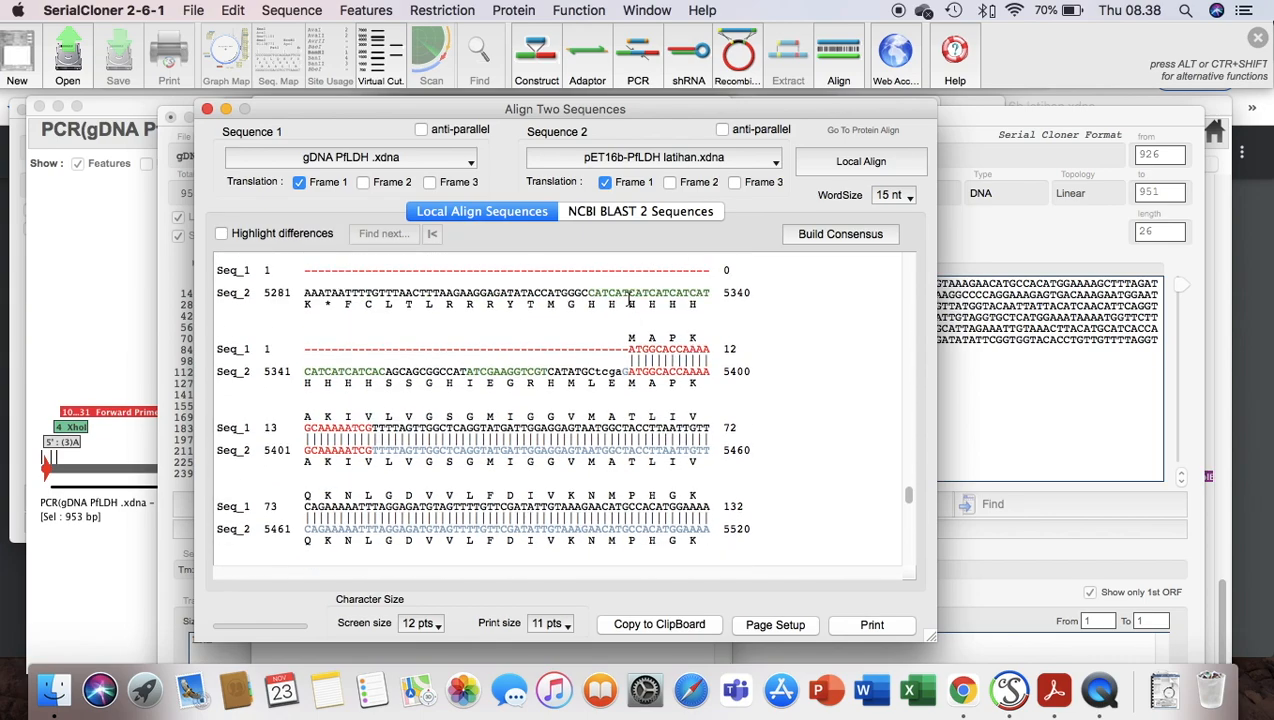
pyautogui.scroll(2, 629, 298)
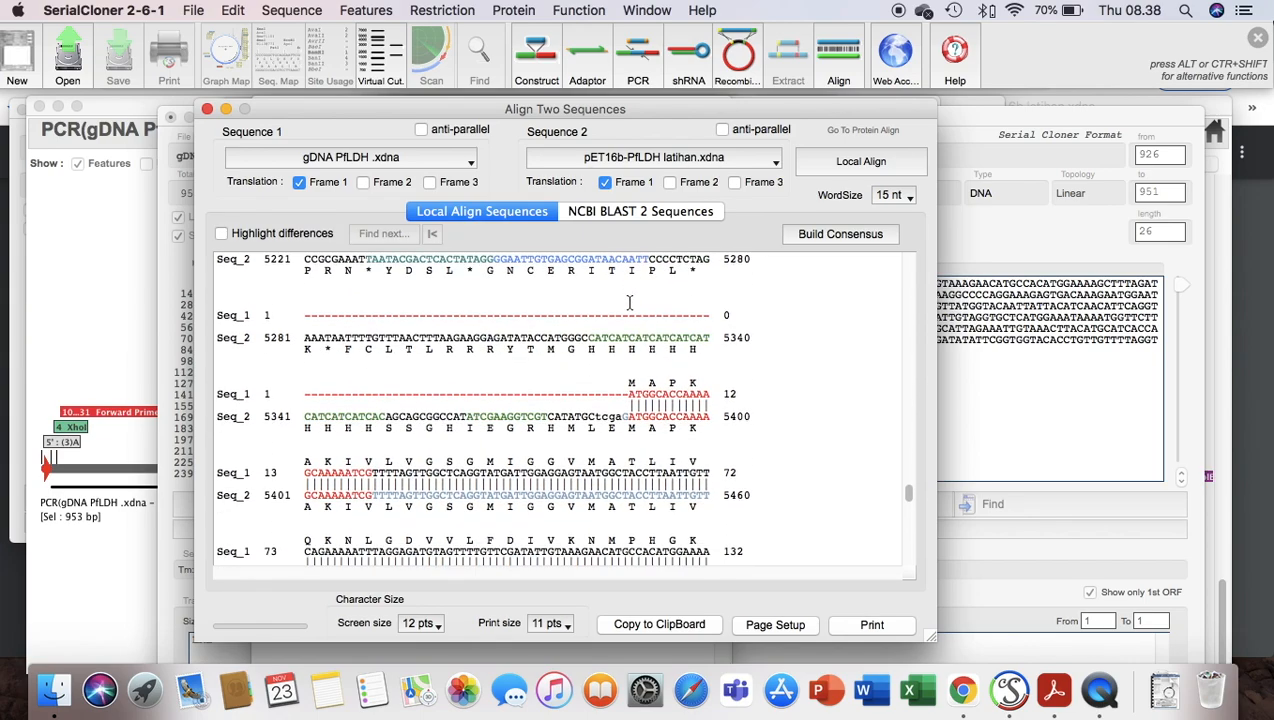
pyautogui.scroll(1, 629, 298)
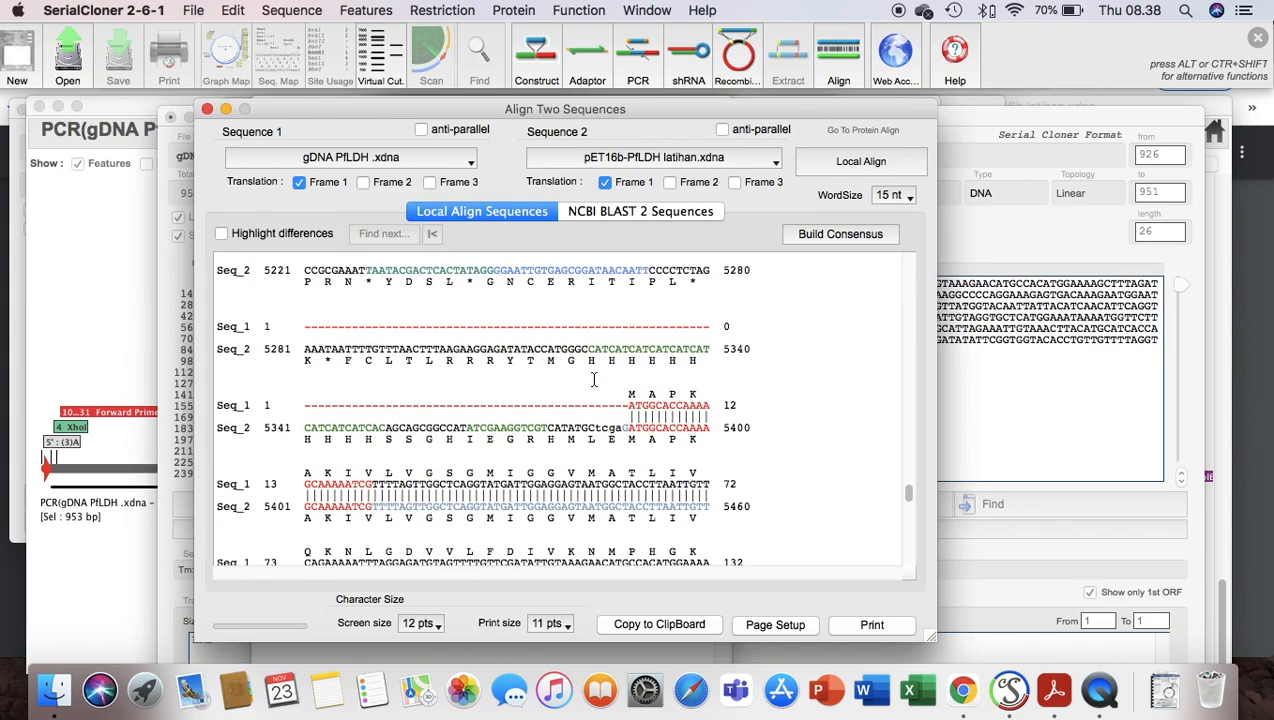
# Compare the Frame 1 translations of both sequences along the PfLDH insert to check that the reading frames match
pyautogui.scroll(-2, 658, 438)
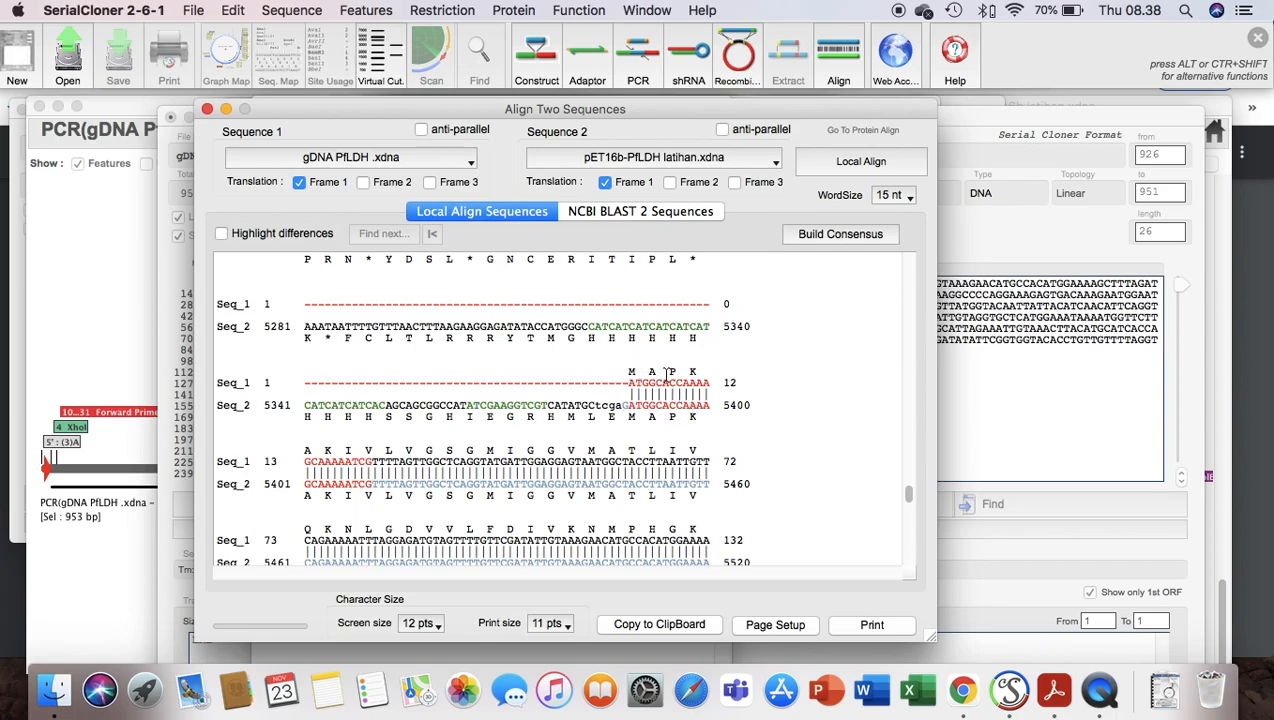
pyautogui.scroll(-15, 620, 491)
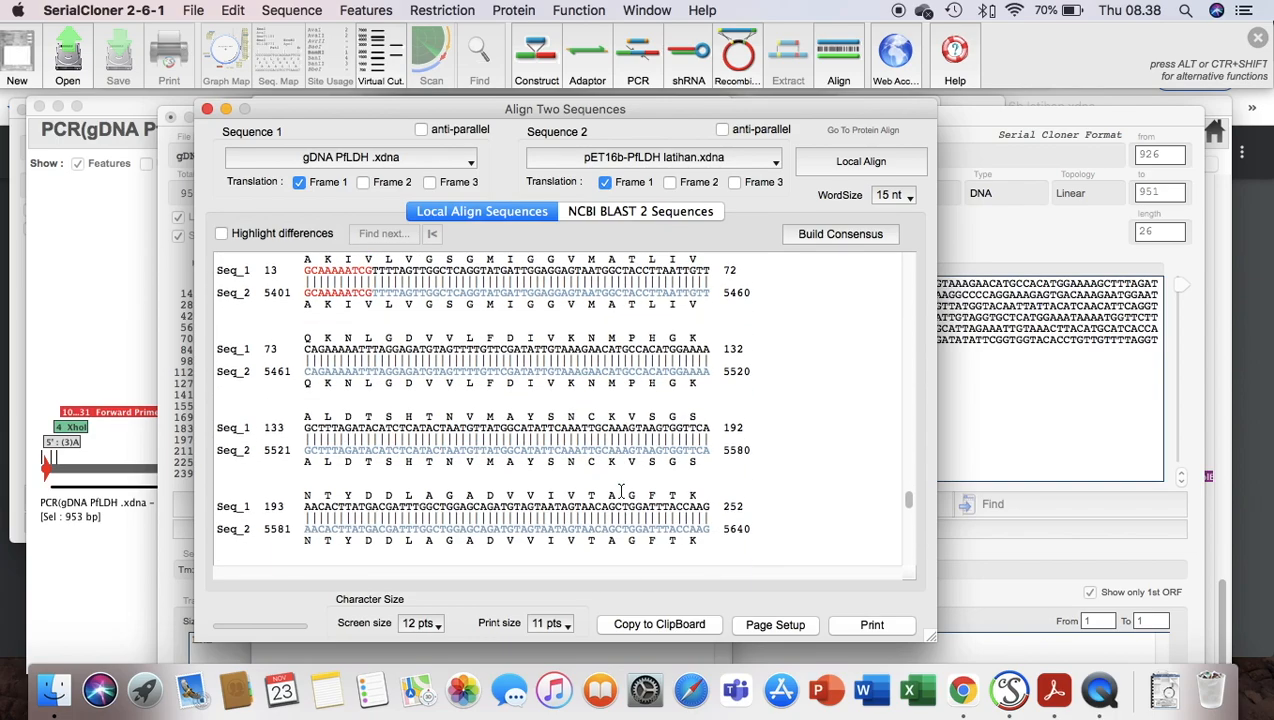
pyautogui.scroll(-15, 620, 491)
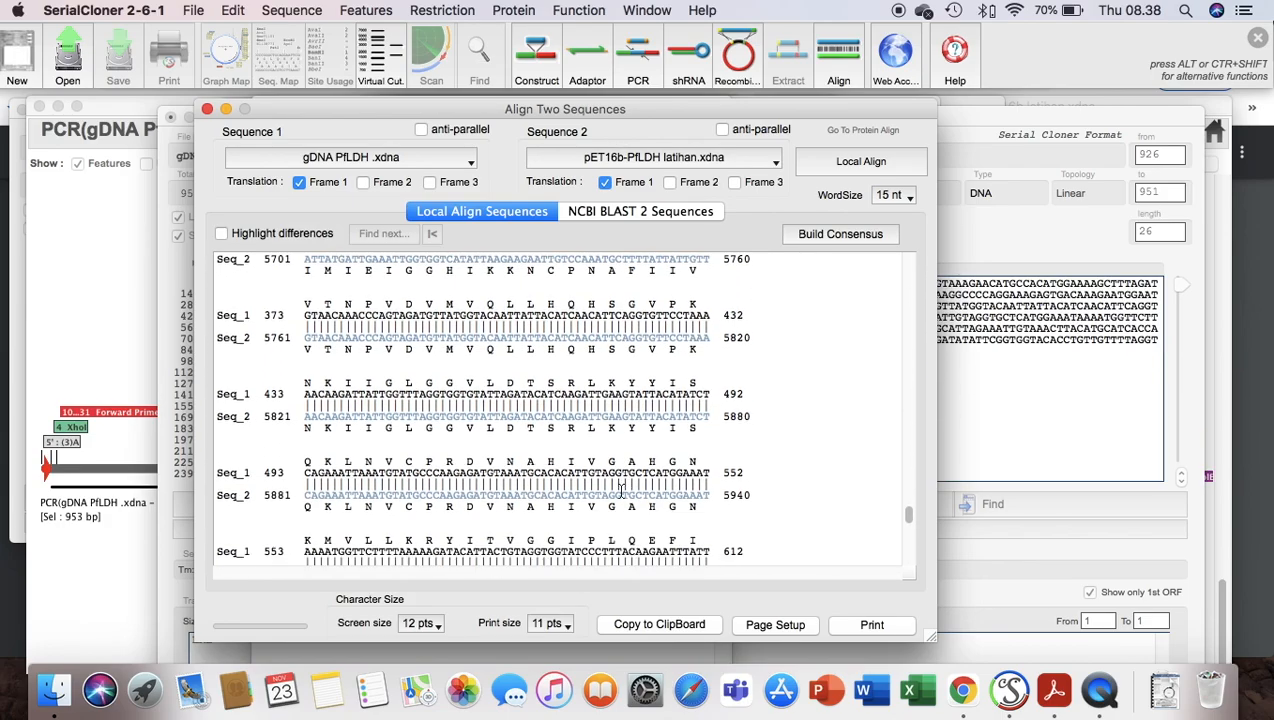
pyautogui.scroll(-5, 620, 491)
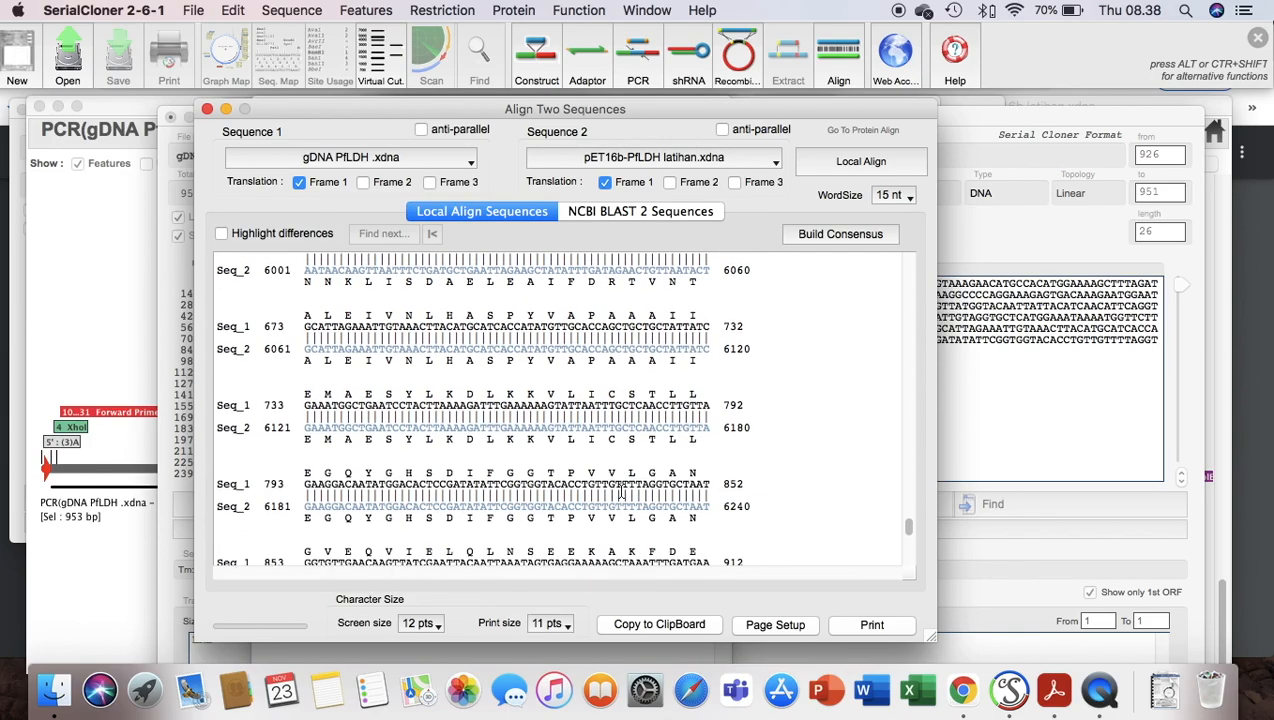
pyautogui.scroll(8, 620, 491)
pyautogui.scroll(10, 620, 491)
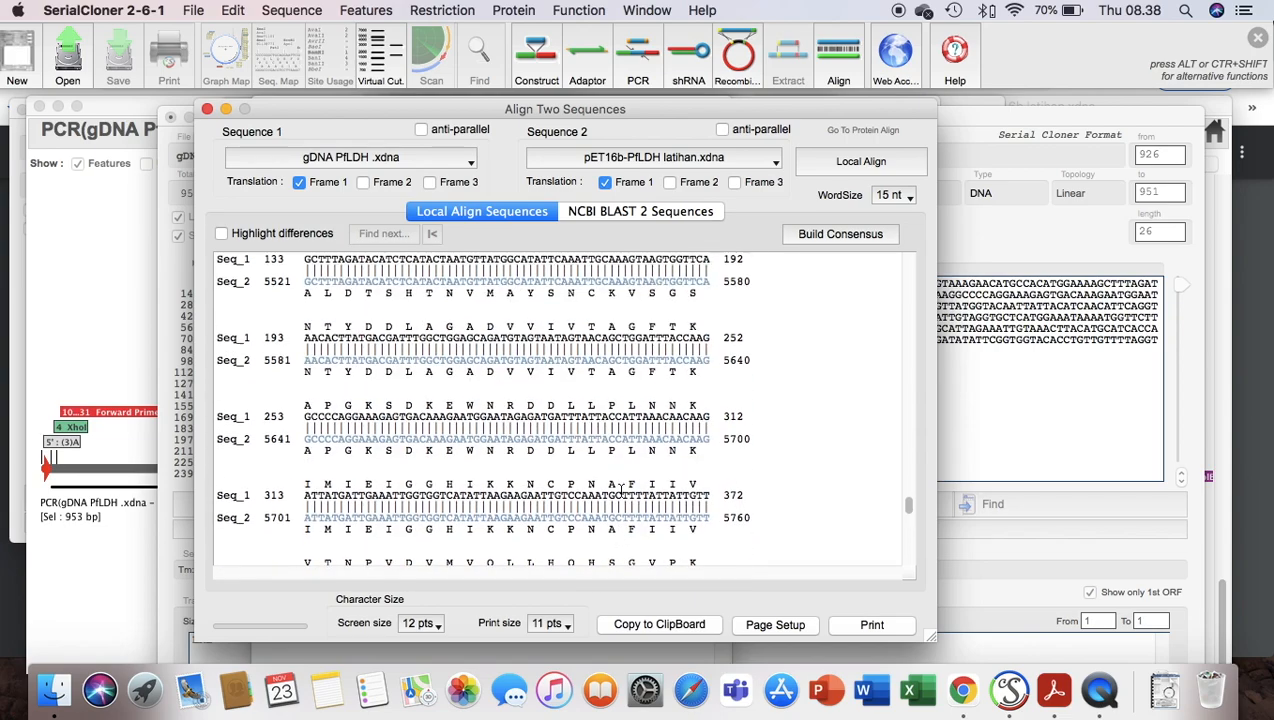
pyautogui.scroll(4, 620, 491)
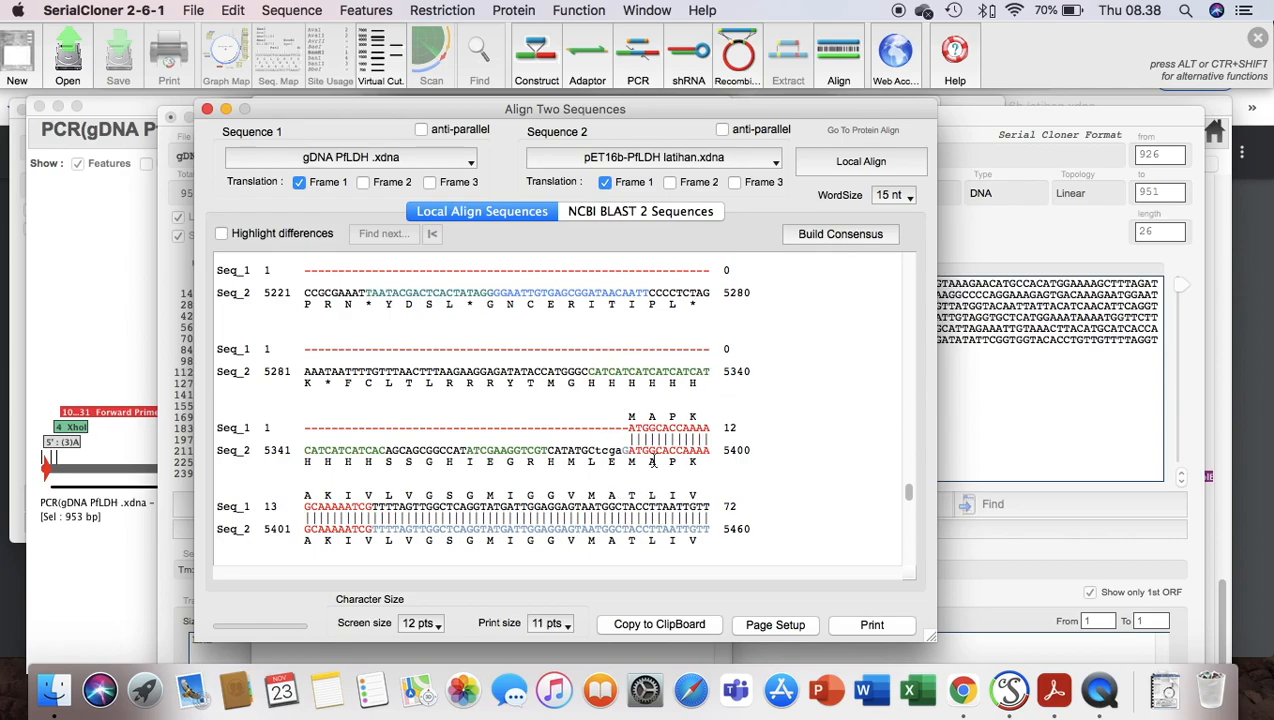
# Inspect the vector's start methionine before the His tag in sequence 2's translation and follow its reading frame into the PfLDH insert
pyautogui.scroll(-2, 678, 480)
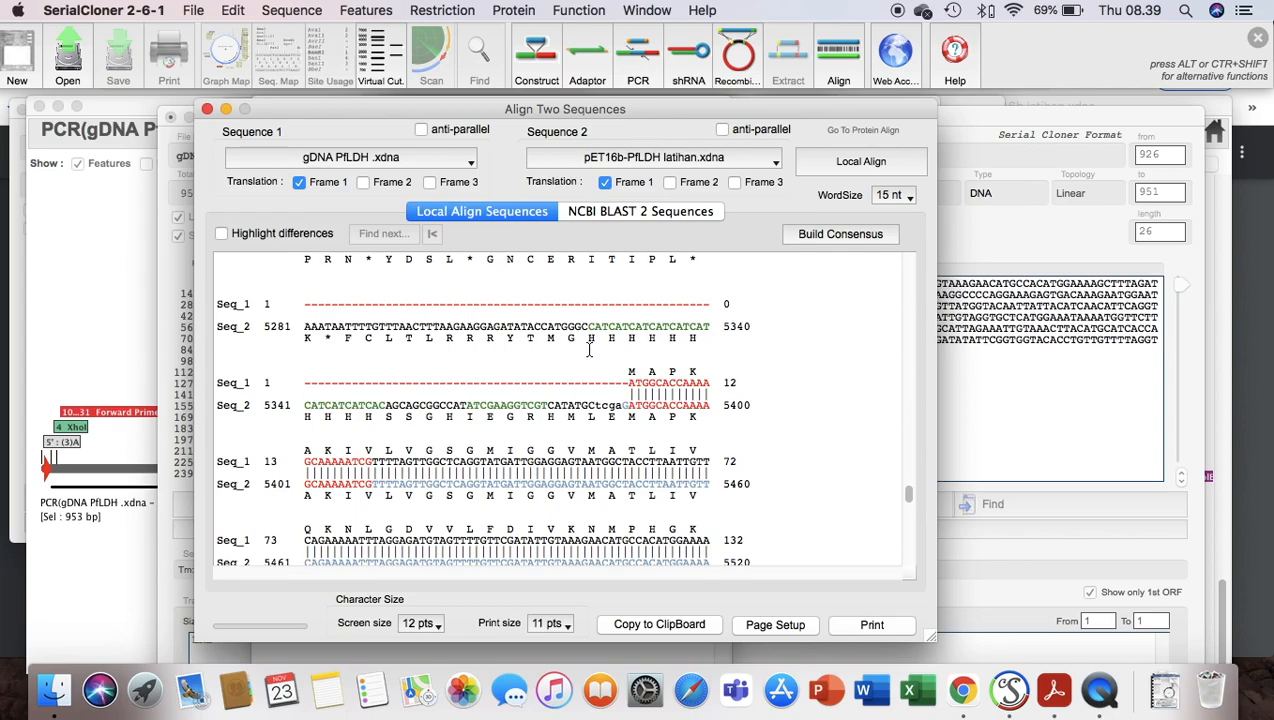
pyautogui.click(549, 338)
pyautogui.doubleClick(549, 340)
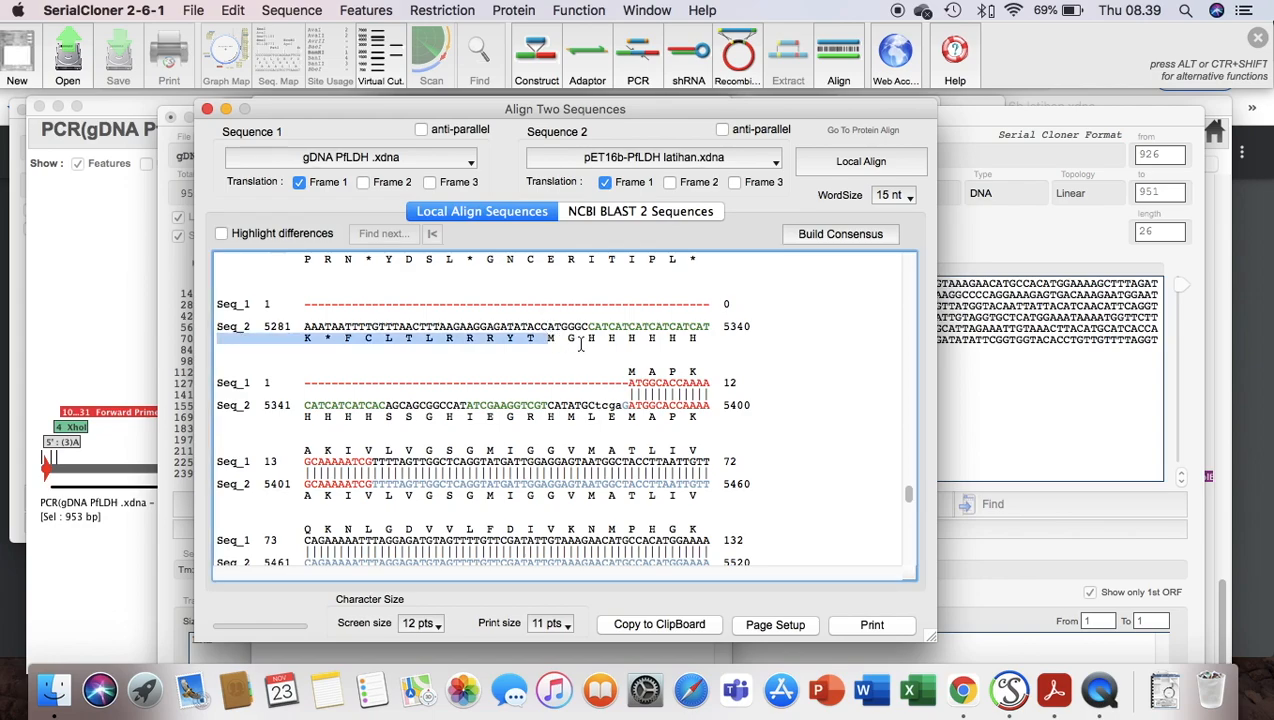
pyautogui.click(553, 342)
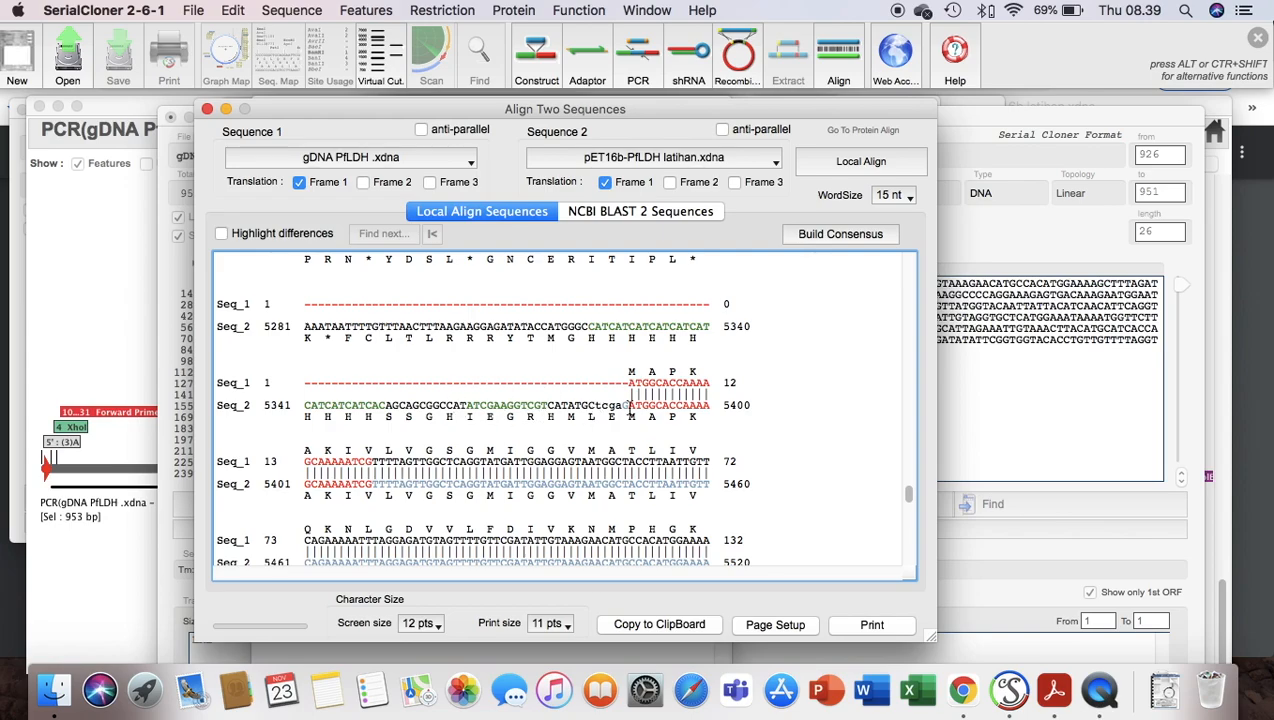
pyautogui.scroll(-5, 674, 442)
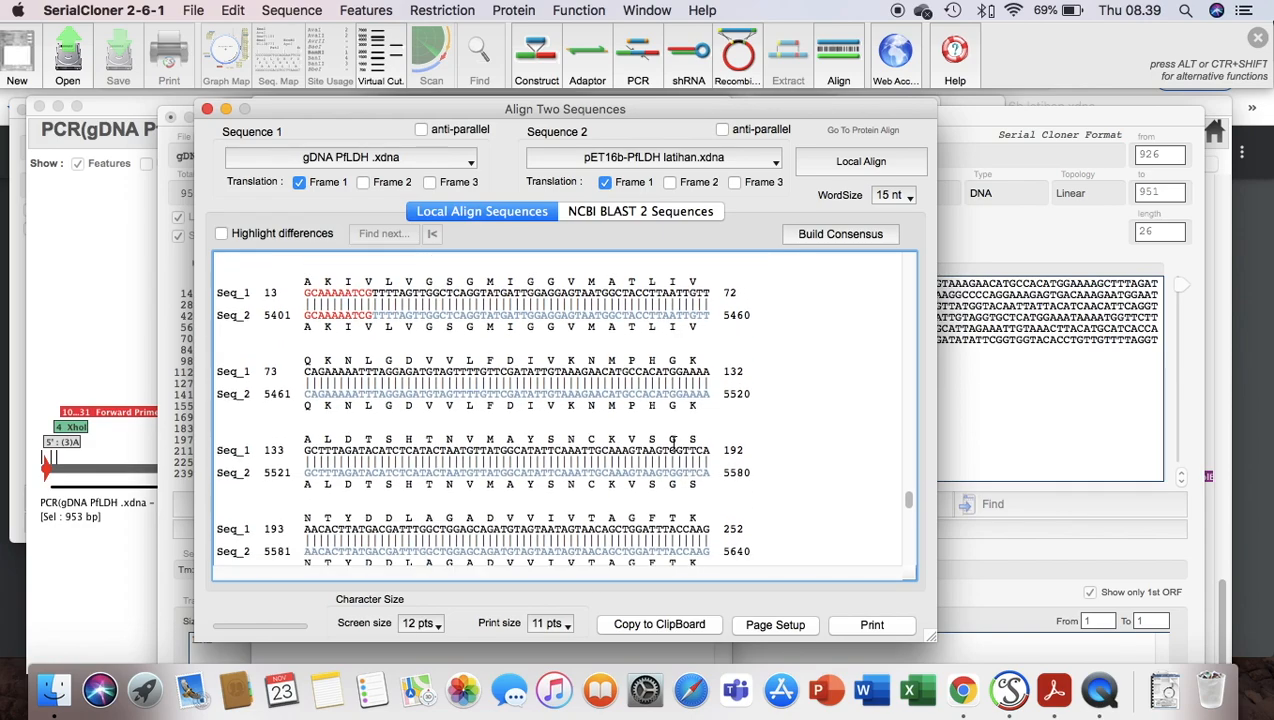
pyautogui.scroll(-5, 674, 442)
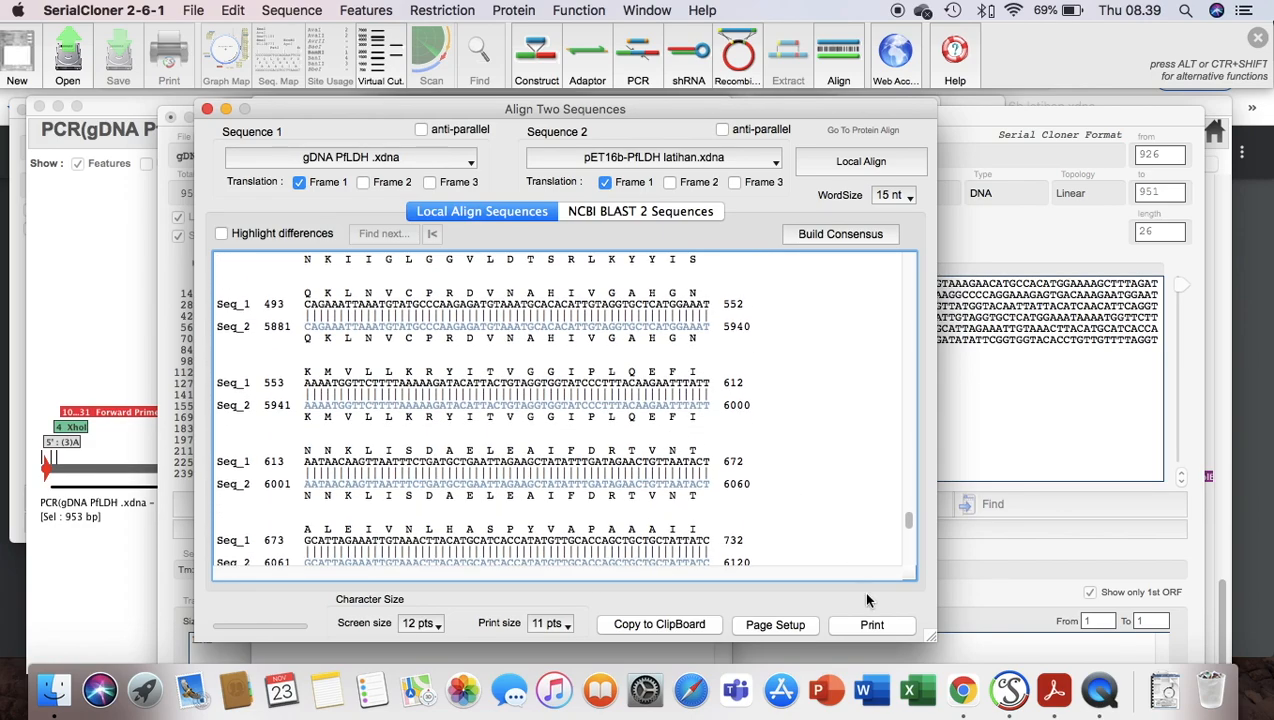
# Open the alignment's print settings with A4 paper at 100% scale, view the PDF output options, and cancel printing
pyautogui.click(884, 626)
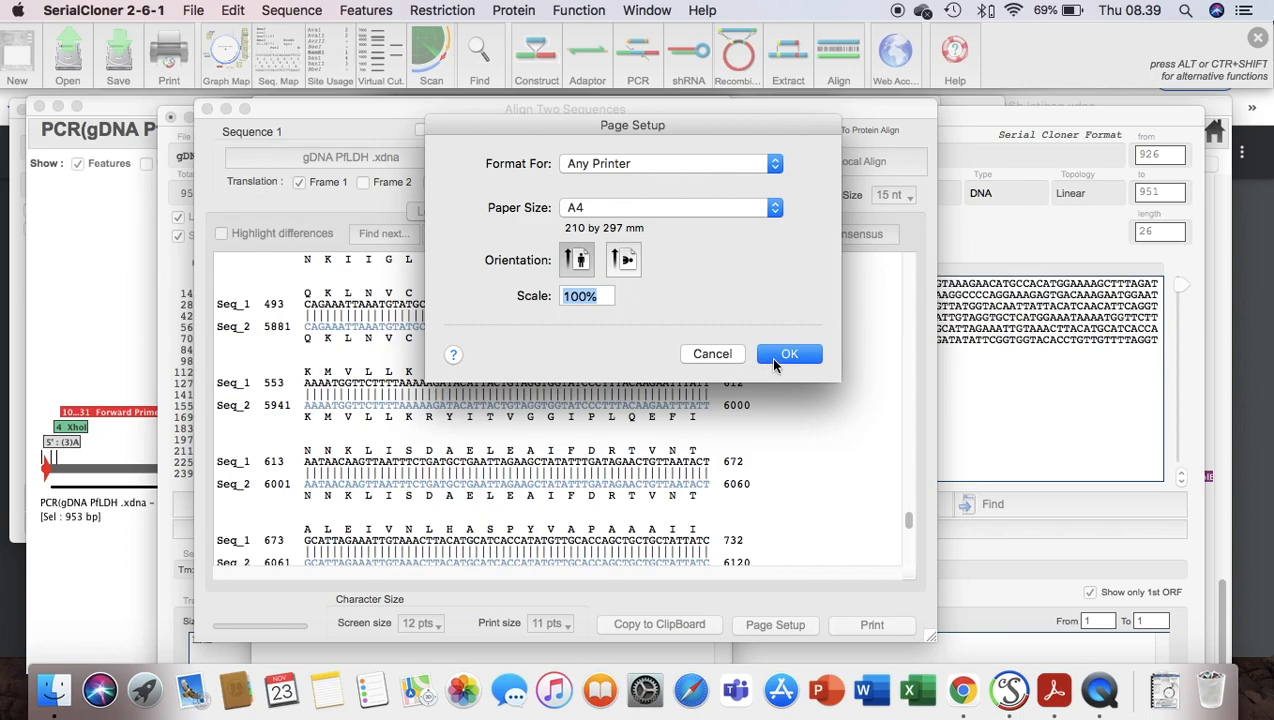
pyautogui.click(775, 358)
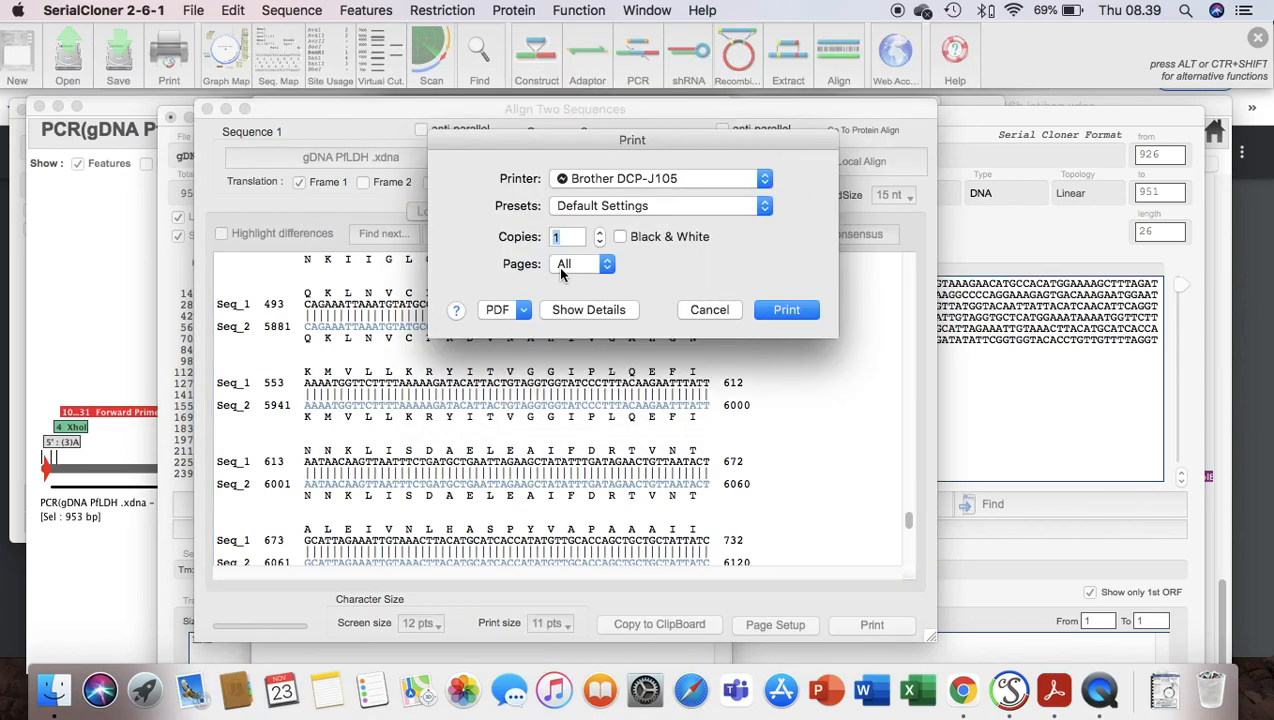
pyautogui.click(524, 312)
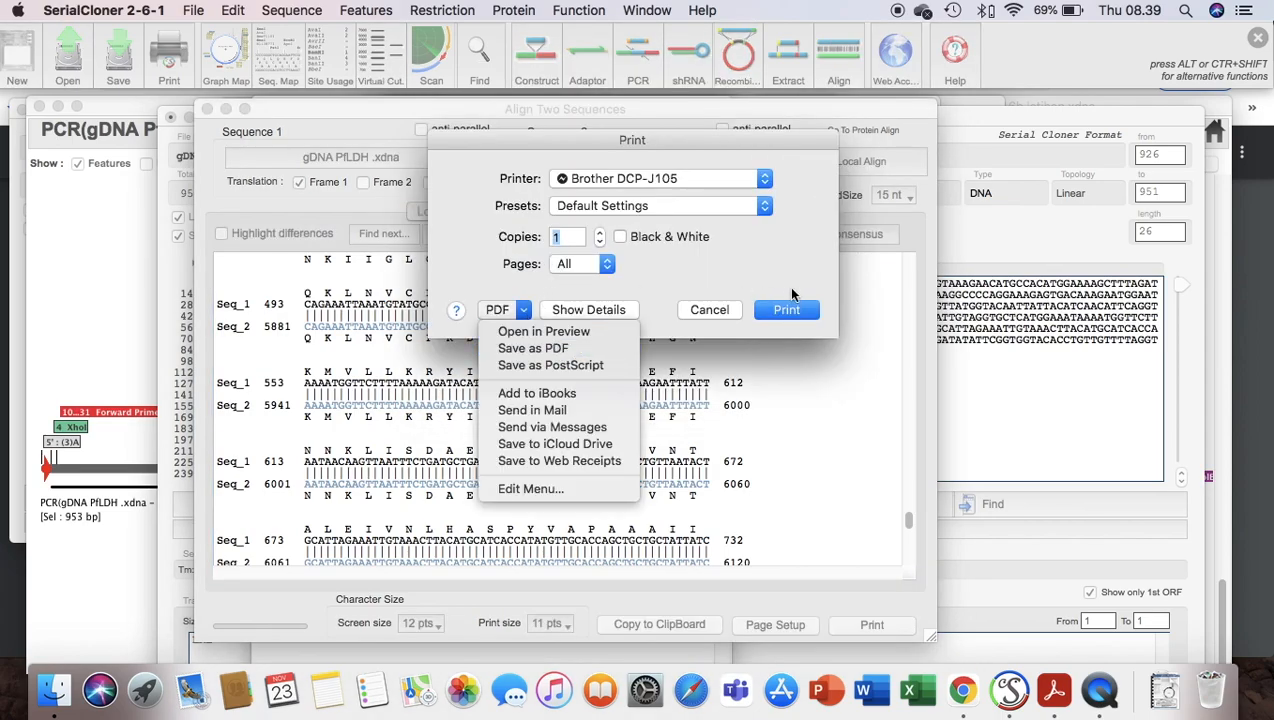
pyautogui.click(711, 314)
pyautogui.click(711, 311)
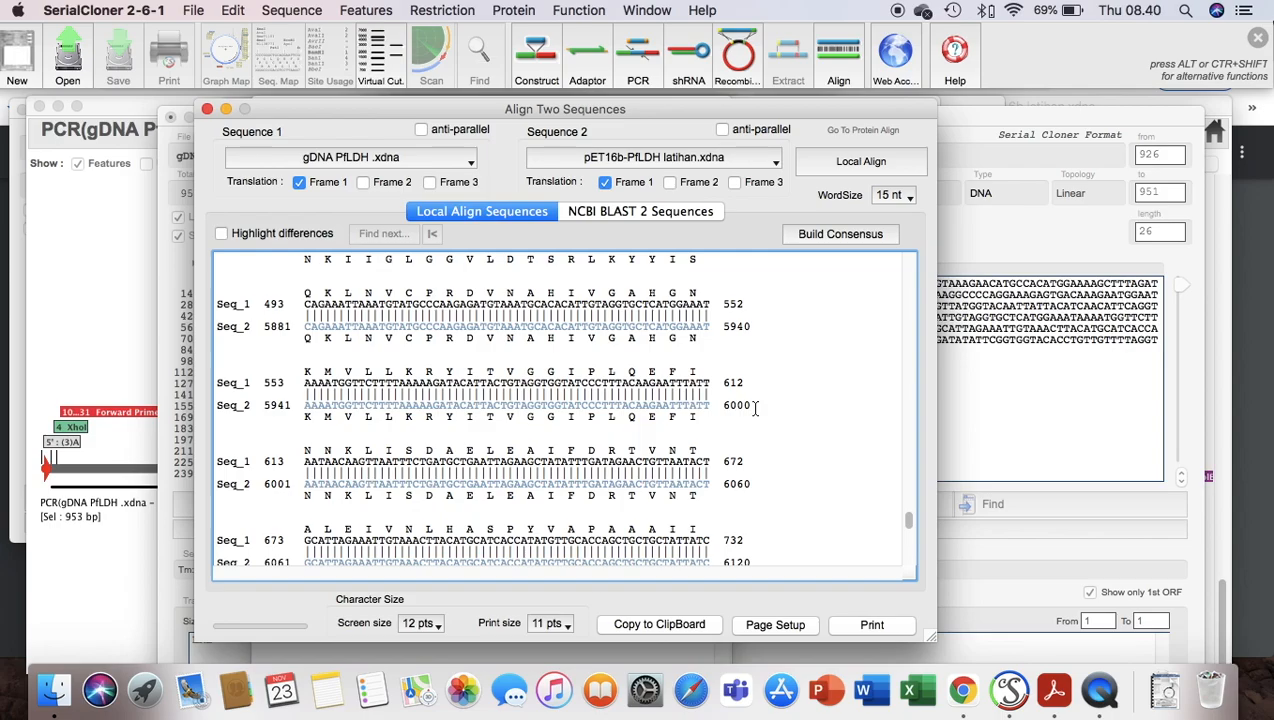
# Recheck the alignment and translations from the His tag region into the PfLDH insert
pyautogui.scroll(10, 755, 408)
pyautogui.scroll(5, 755, 408)
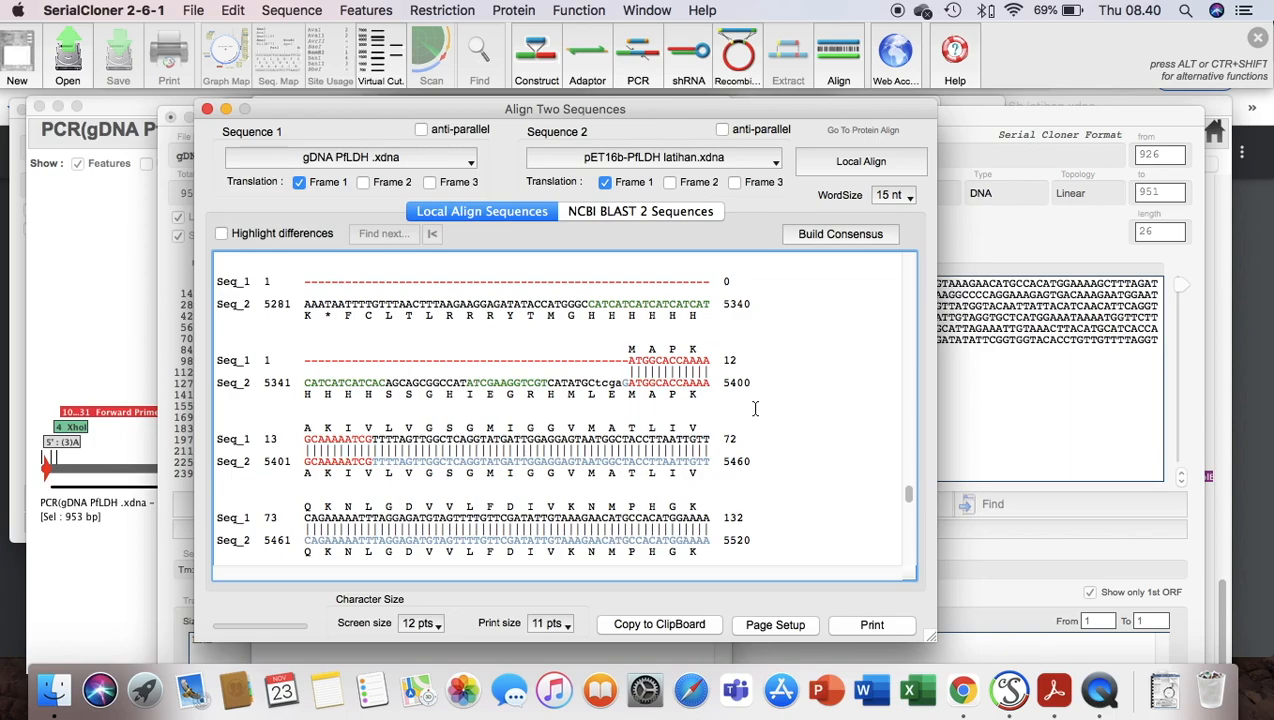
pyautogui.scroll(-2, 755, 408)
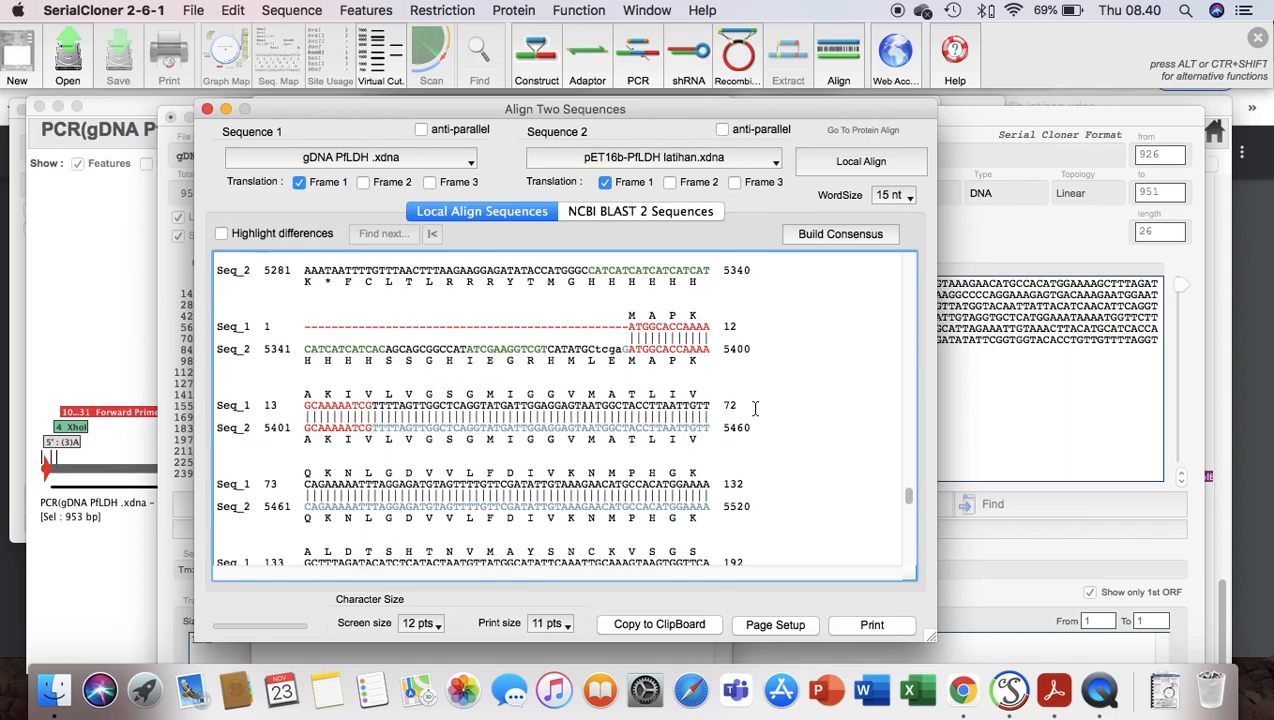
pyautogui.scroll(-5, 755, 408)
pyautogui.scroll(-8, 755, 408)
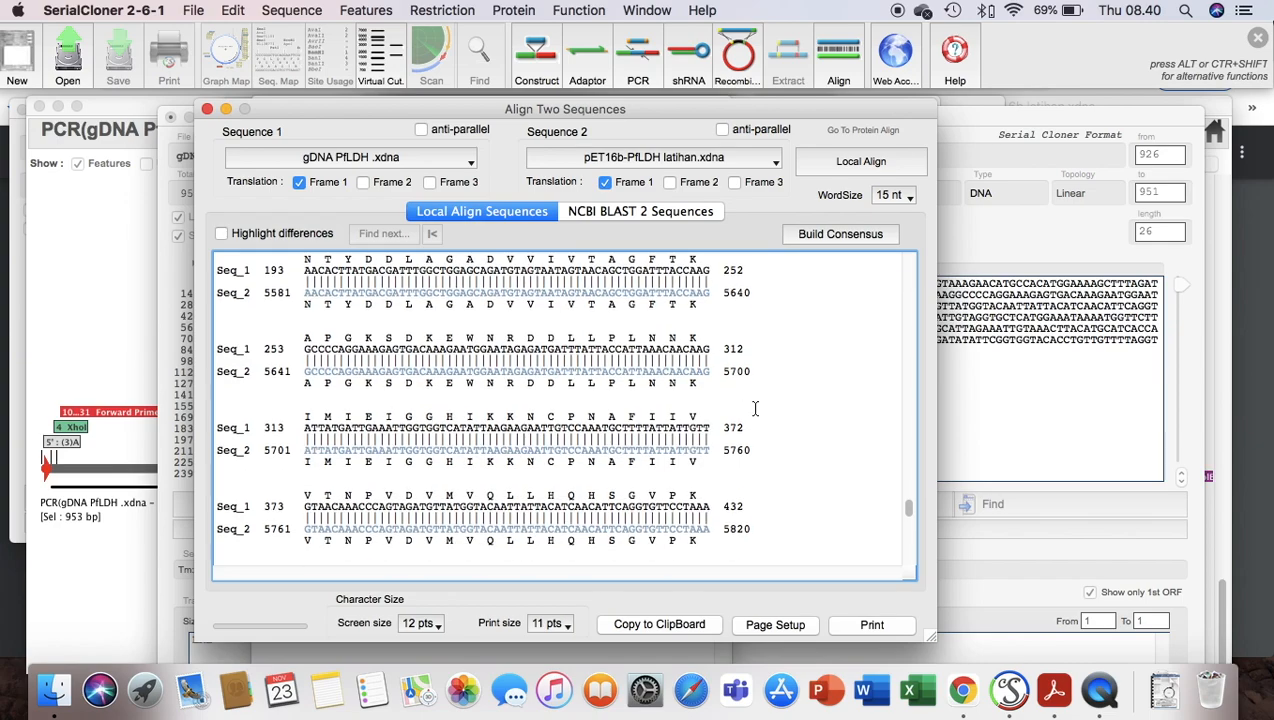